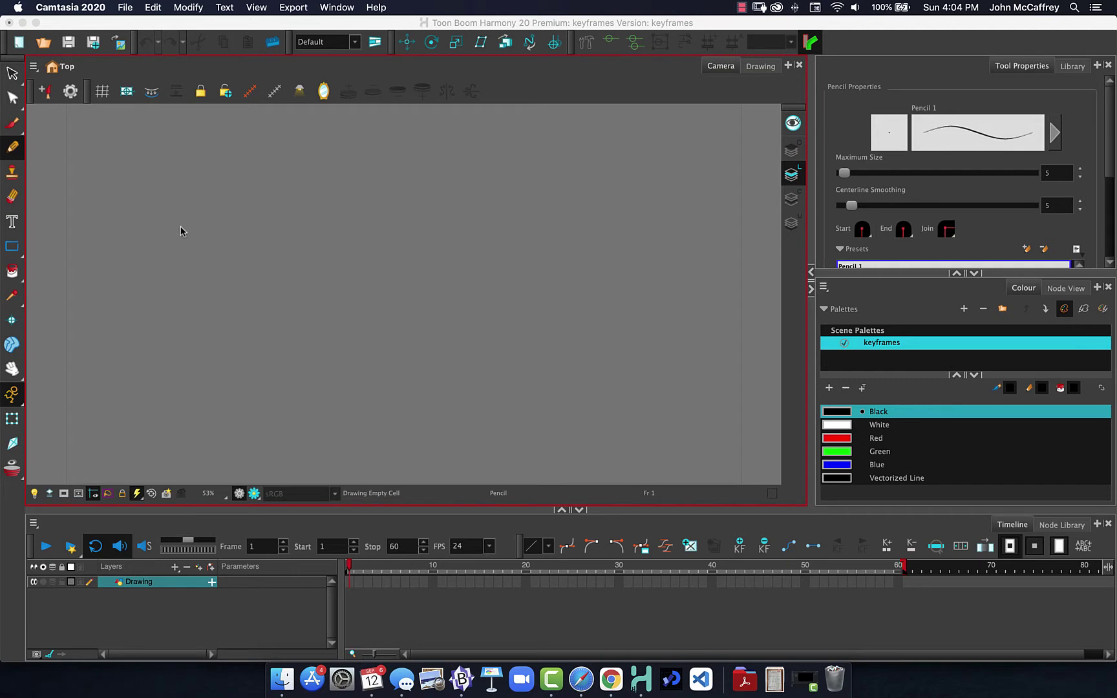
- In the general preferences, toggle Focus On Mouse Enter off and back on, and accept with it enabled
click(153, 24)
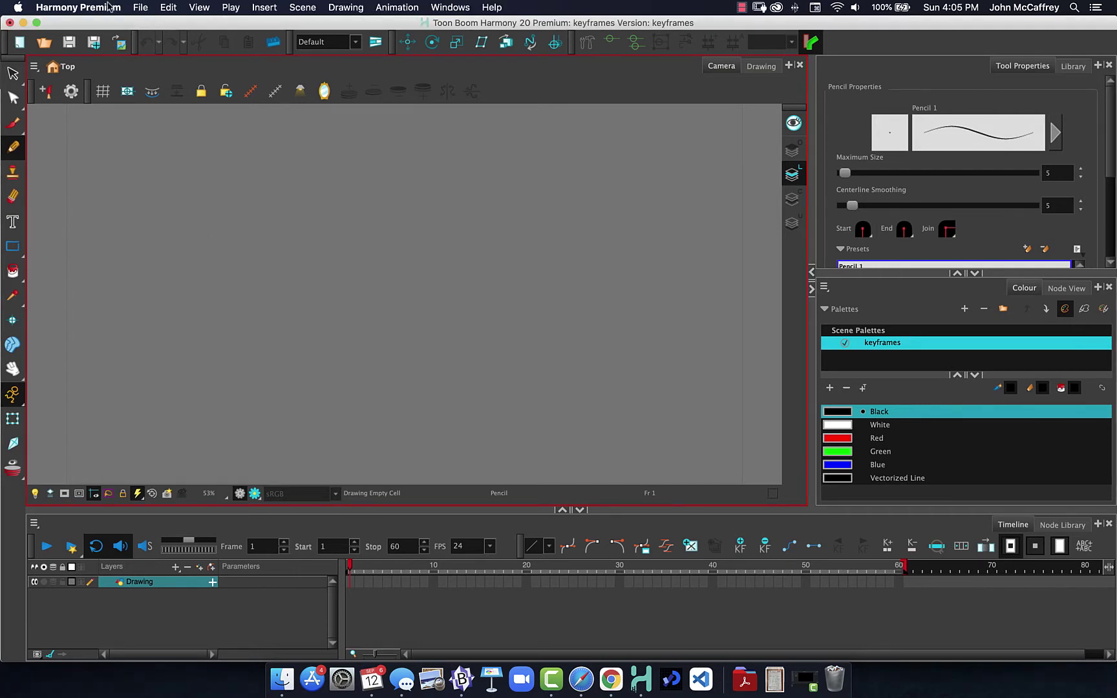
click(102, 8)
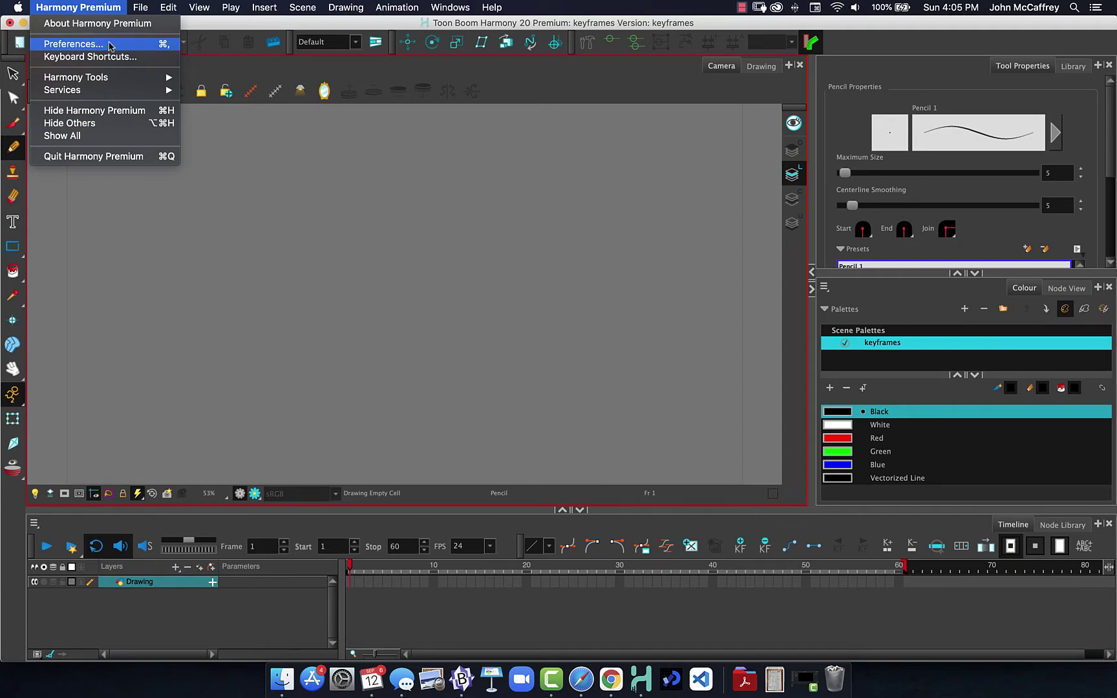
mouse_move(151, 12)
mouse_move(97, 9)
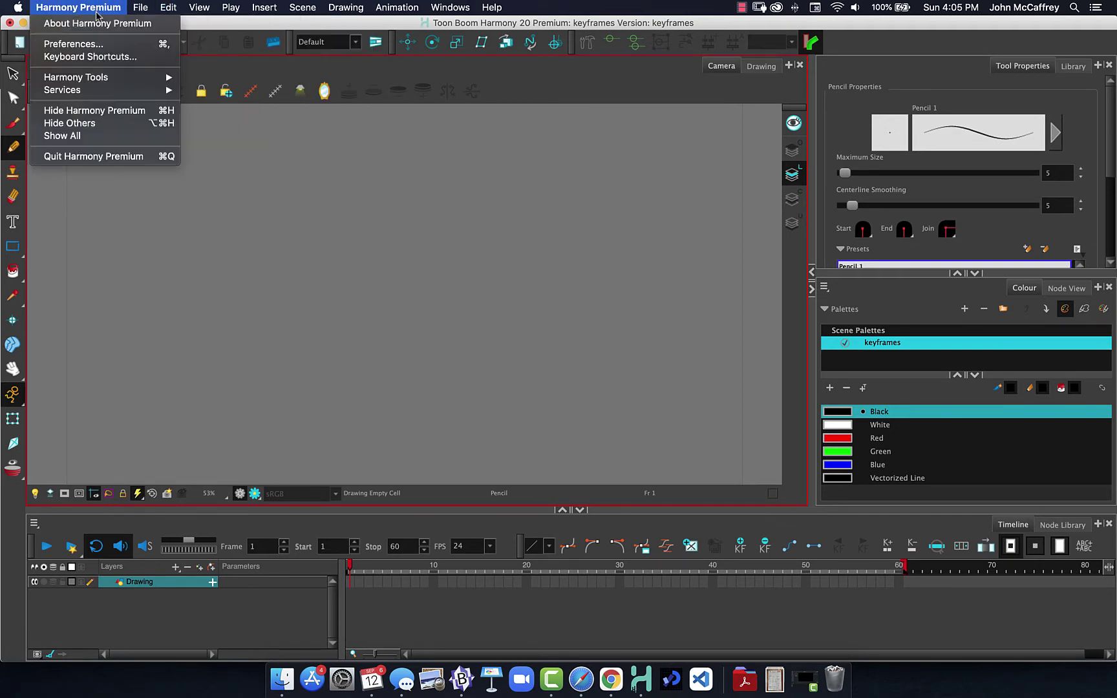
click(100, 44)
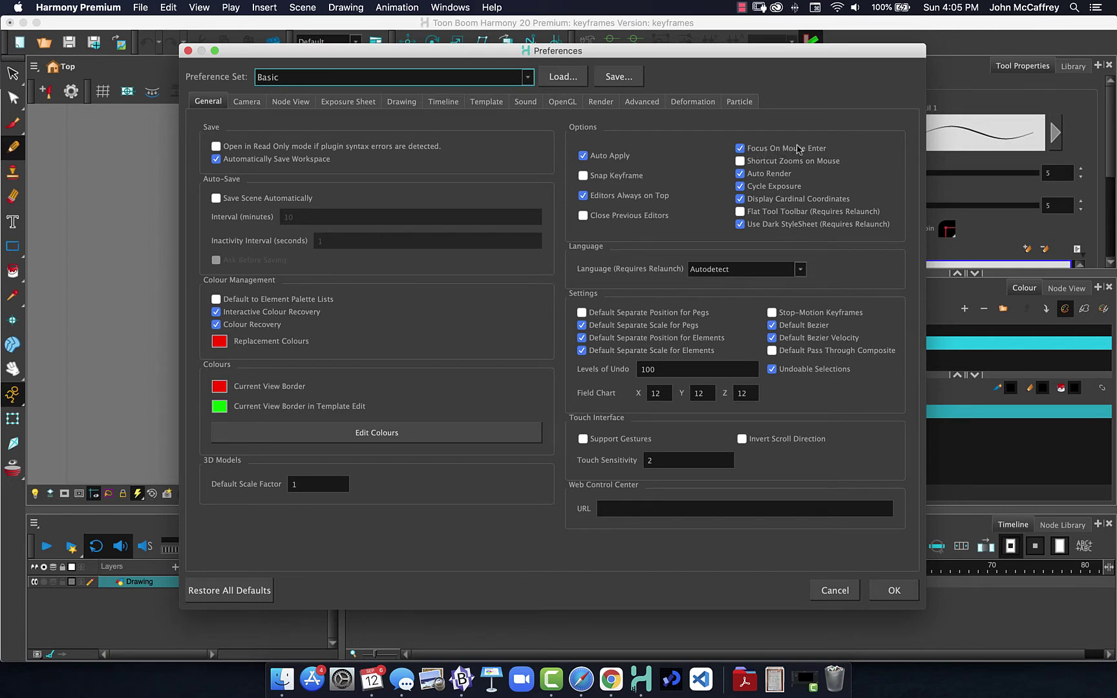
click(741, 149)
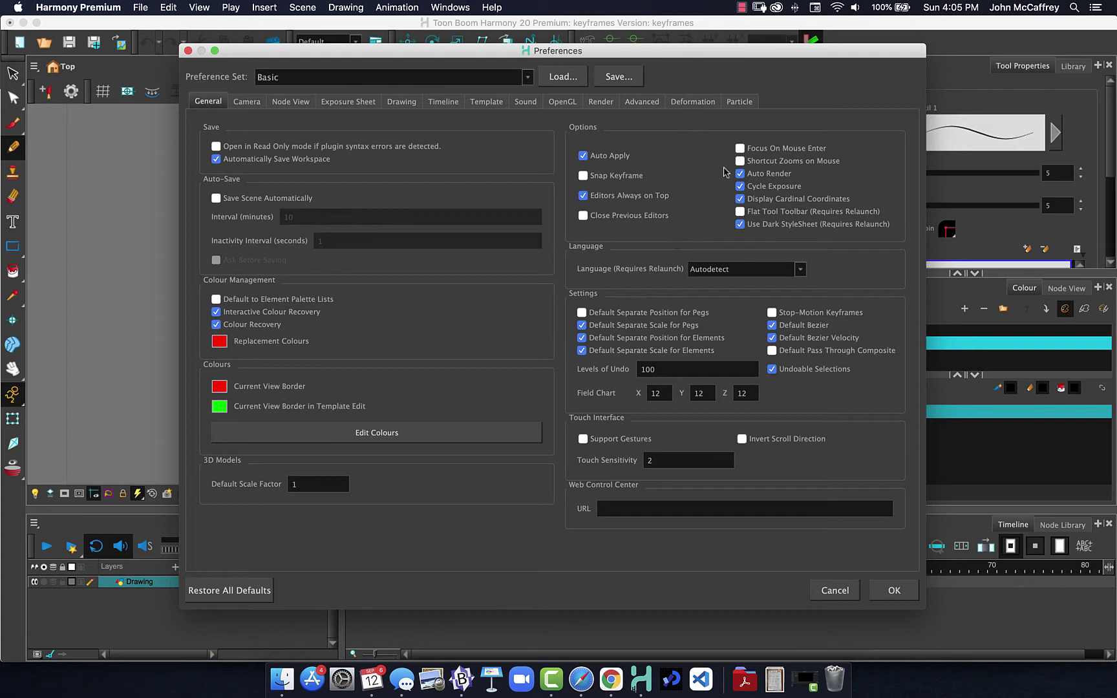
click(742, 149)
click(893, 593)
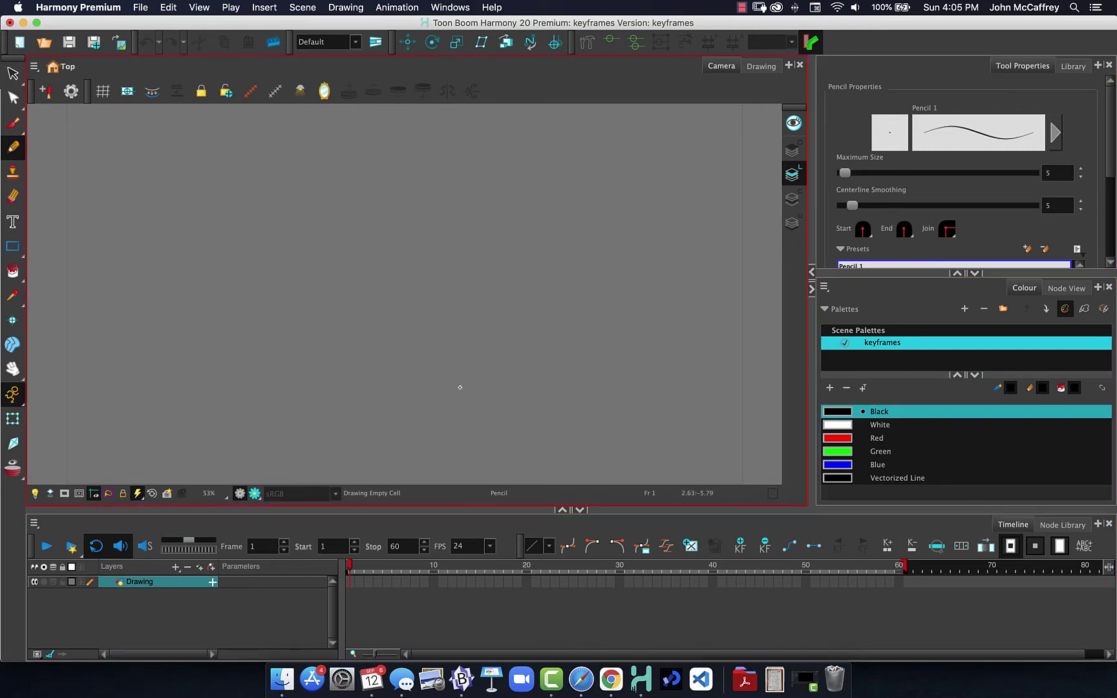
- Draw a rough black pencil circle near the canvas centre on frame 1 of the Drawing layer
click(351, 584)
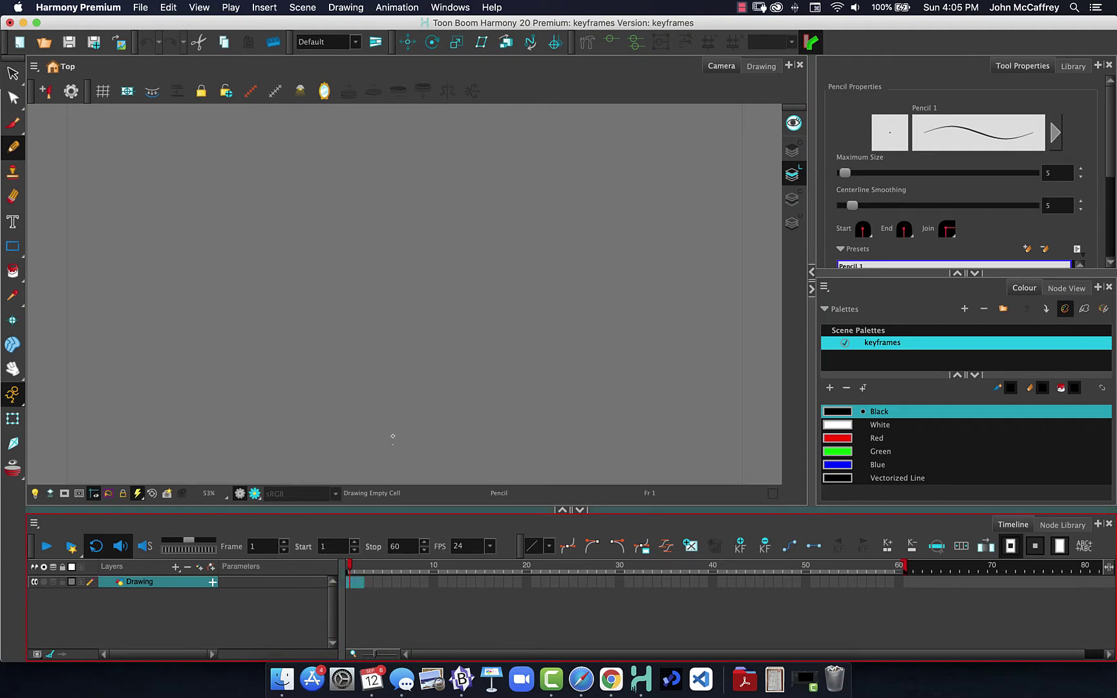
mouse_move(343, 234)
mouse_down()
mouse_move(361, 218)
mouse_move(493, 274)
mouse_move(330, 320)
mouse_move(359, 235)
mouse_up()
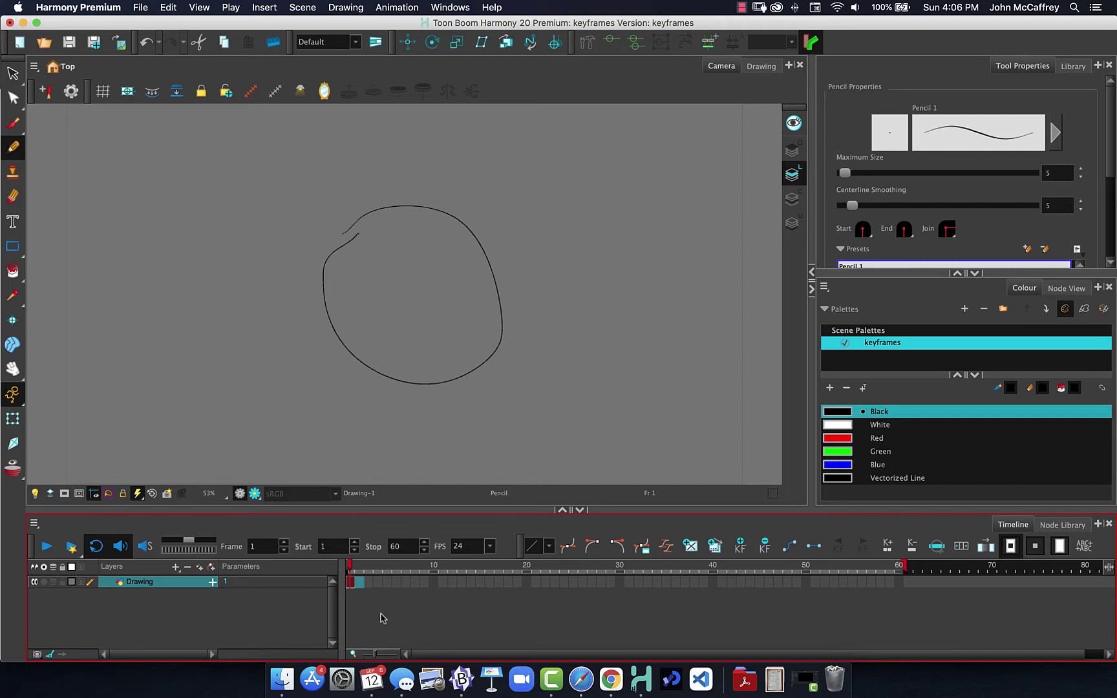
- Zoom the timeline and the Camera view in and out to examine which view responds
key(2)
key(2)
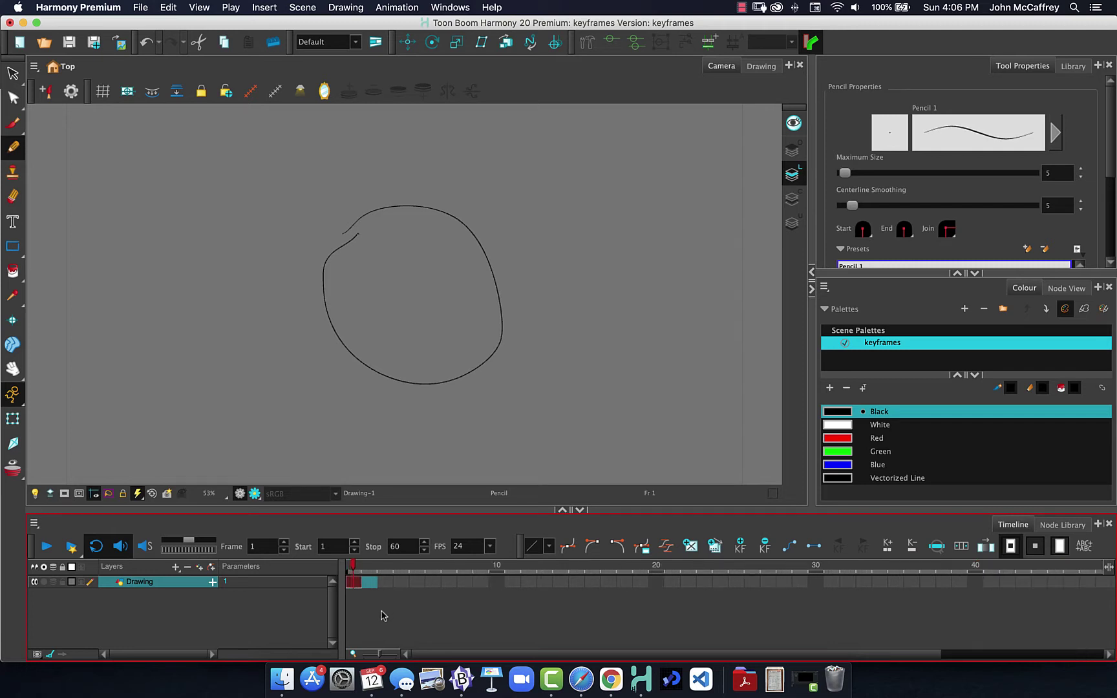
key(1)
key(1)
key(2)
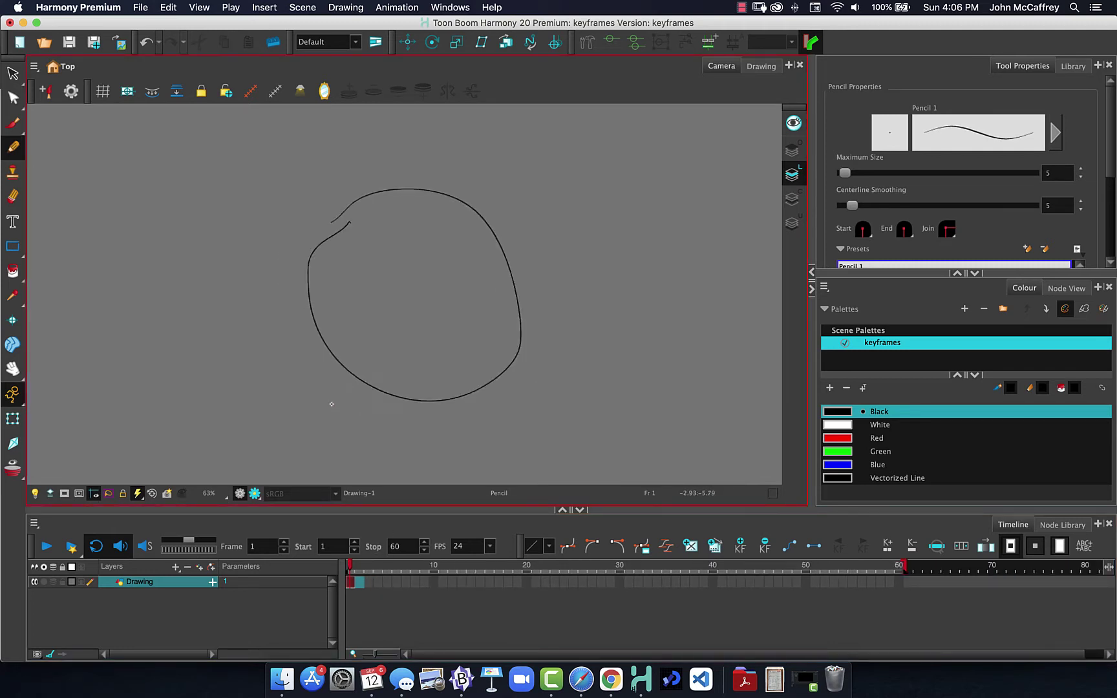
key(1)
key(1)
key(1)
key(1)
key(1)
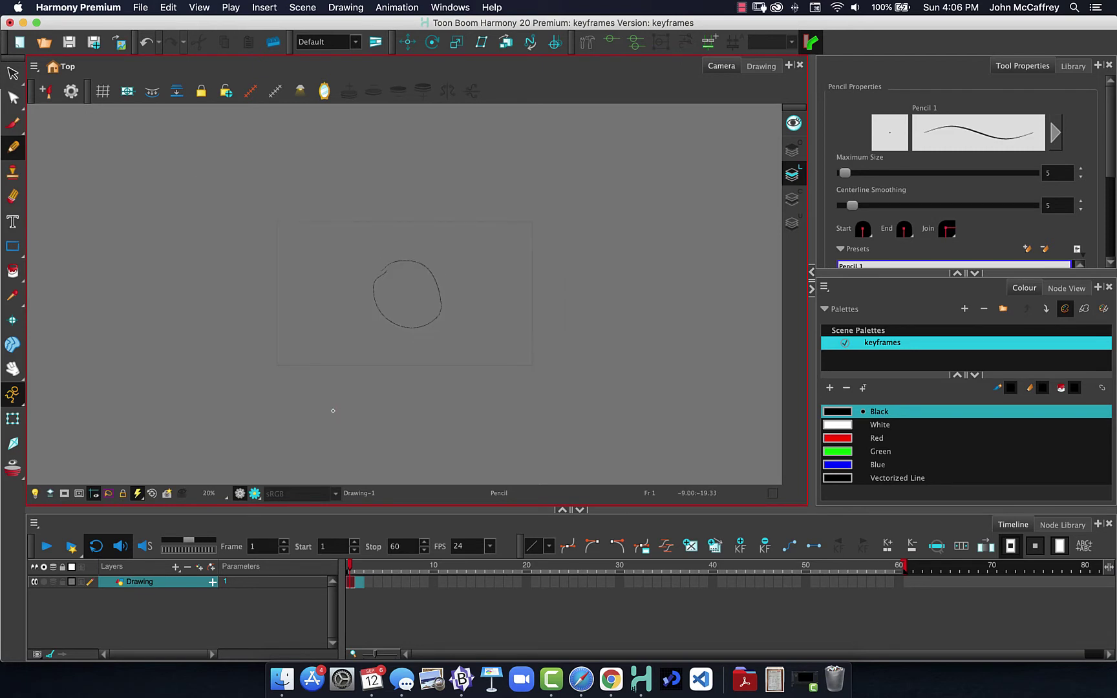
key(2)
key(2)
key(2)
key(1)
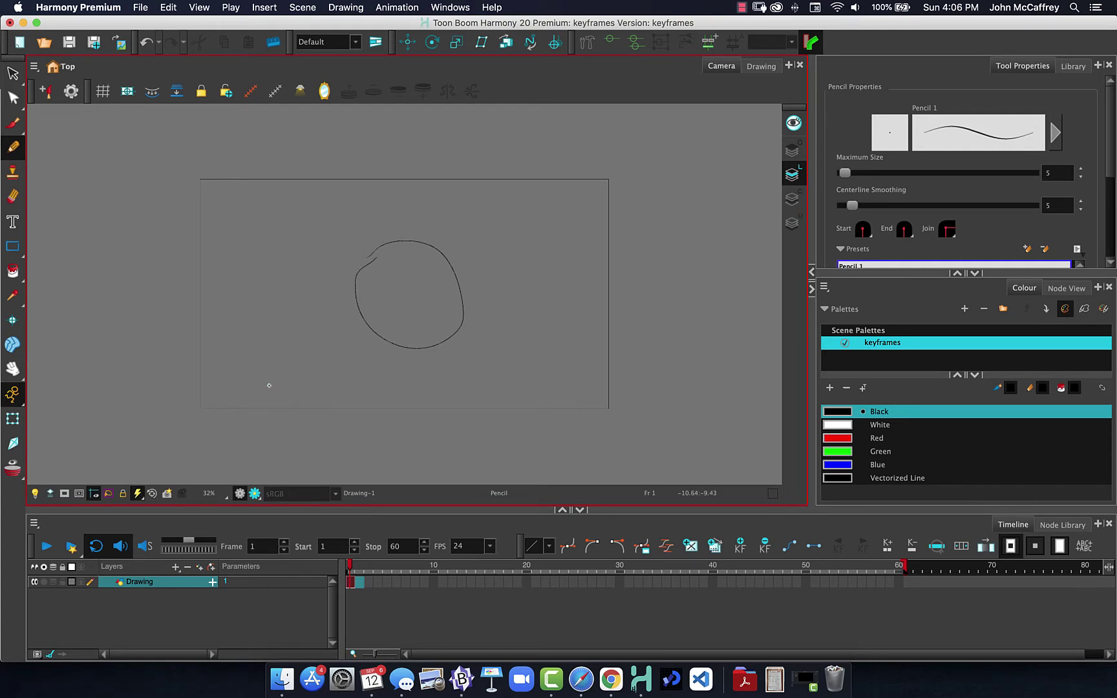
key(2)
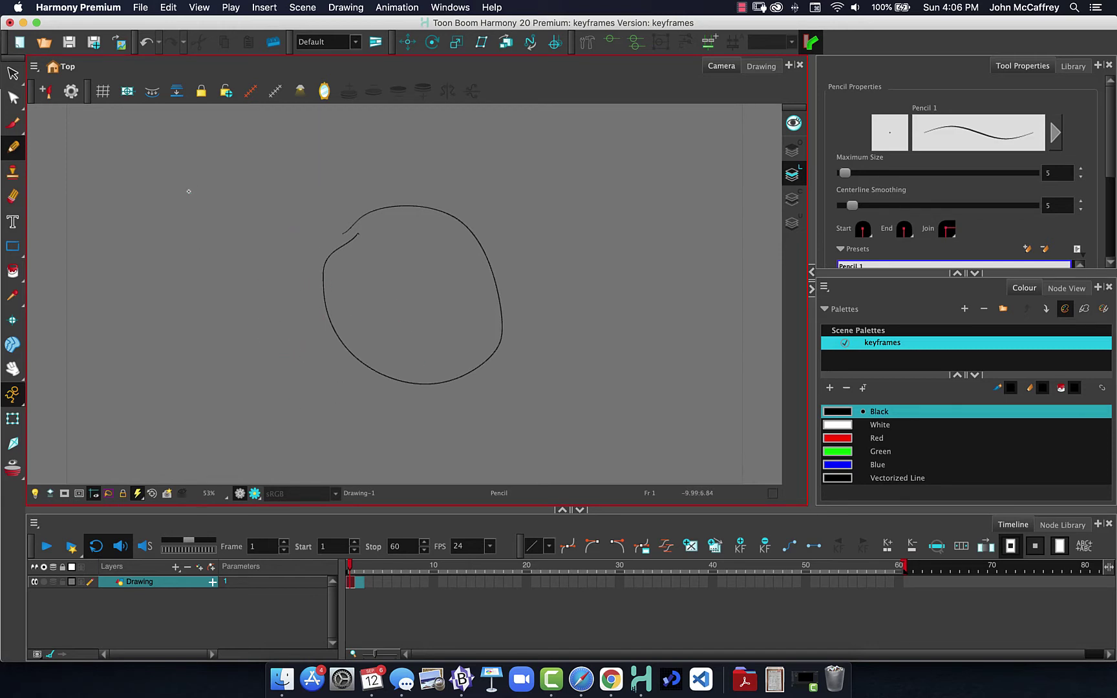
- Draw eight roughly vertical pencil lines side by side across the canvas and through the circle
mouse_move(167, 165)
mouse_down()
mouse_move(181, 273)
mouse_move(178, 414)
mouse_up()
drag(220, 158, 234, 432)
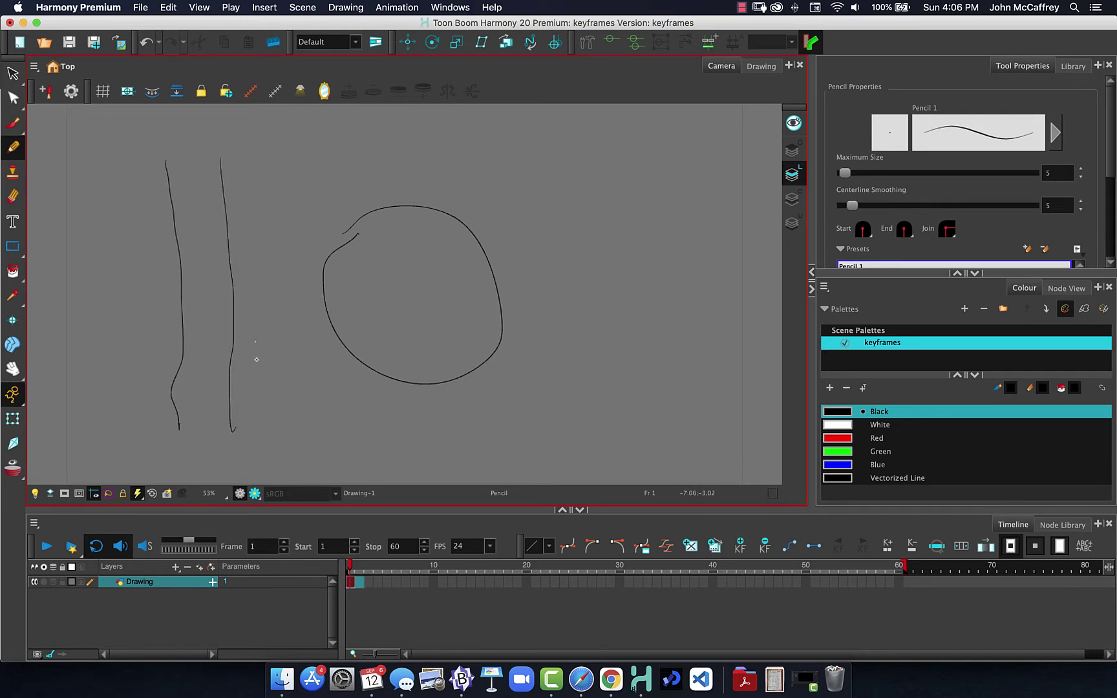
drag(277, 162, 287, 424)
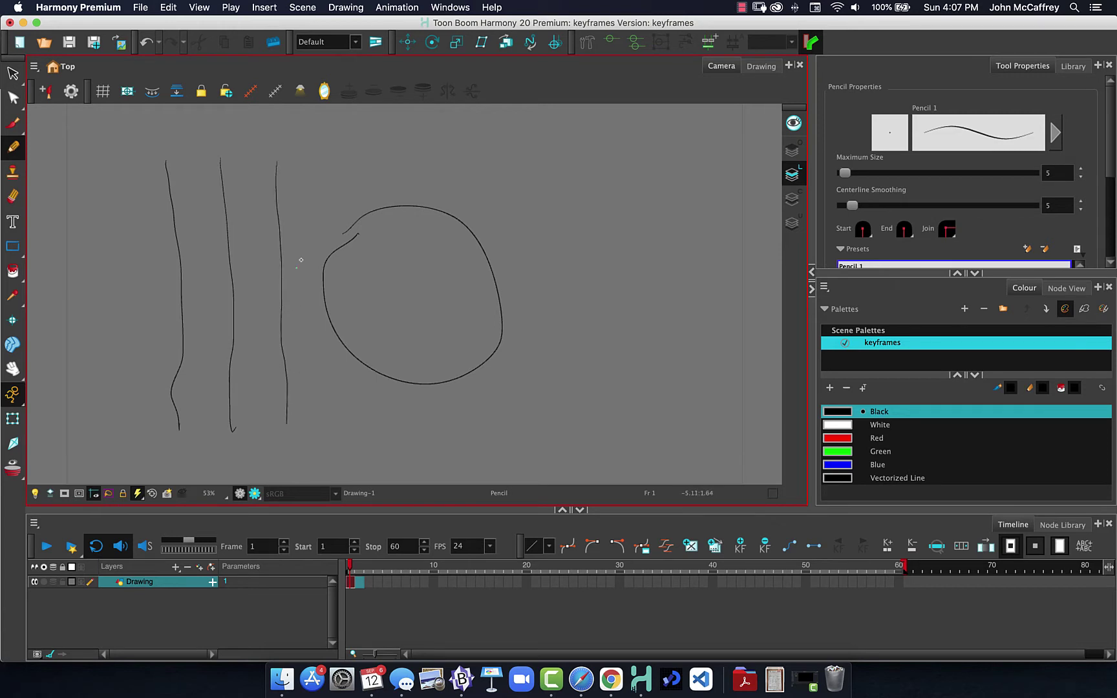
mouse_move(326, 172)
mouse_down()
mouse_move(336, 263)
mouse_move(327, 400)
mouse_up()
drag(387, 163, 395, 425)
drag(444, 177, 451, 423)
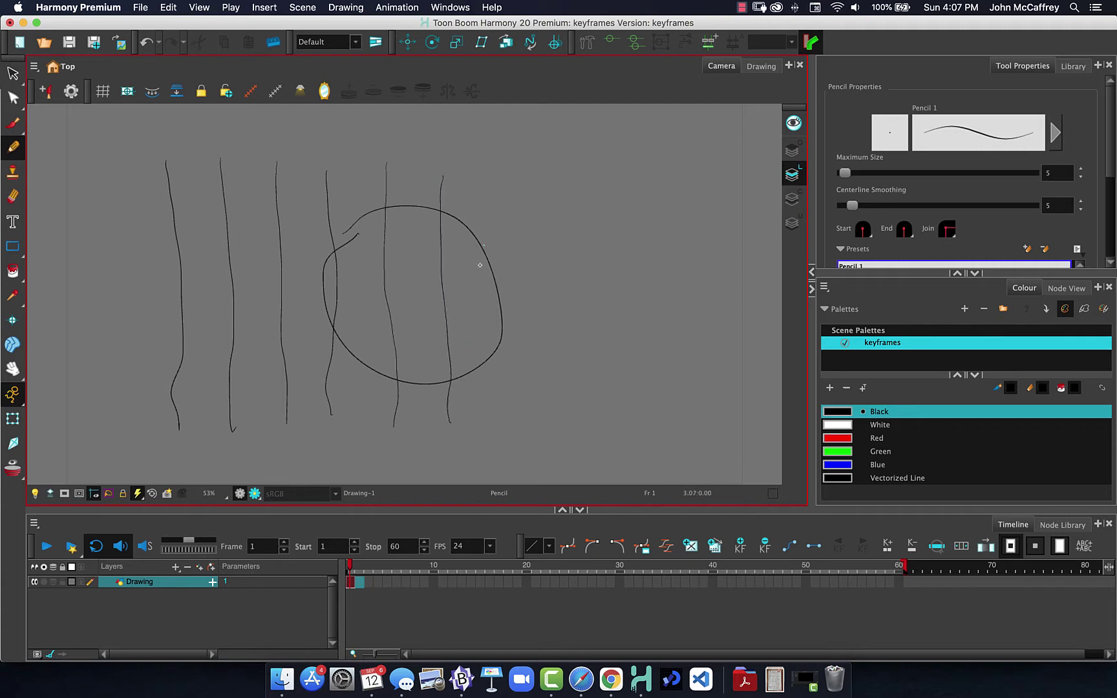
drag(506, 168, 509, 442)
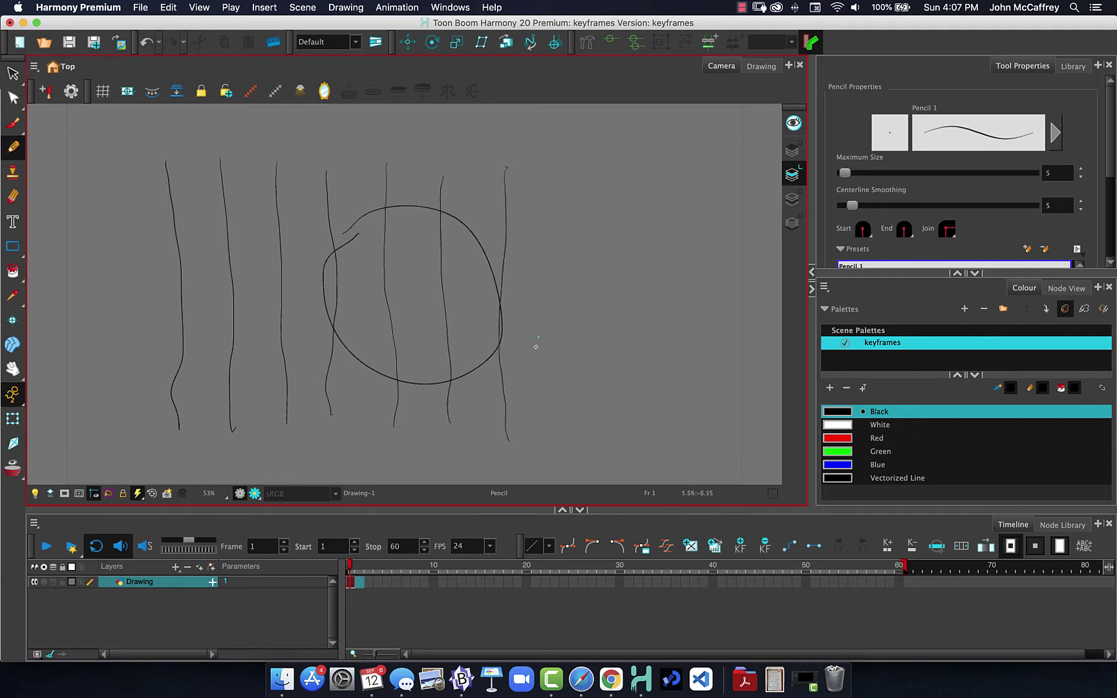
mouse_move(560, 200)
mouse_down()
mouse_move(554, 374)
mouse_move(567, 416)
mouse_up()
- Hatch diagonal pencil strokes to the upper right of the circle, with two more near-vertical lines around its right edge
drag(525, 153, 664, 357)
drag(542, 122, 696, 309)
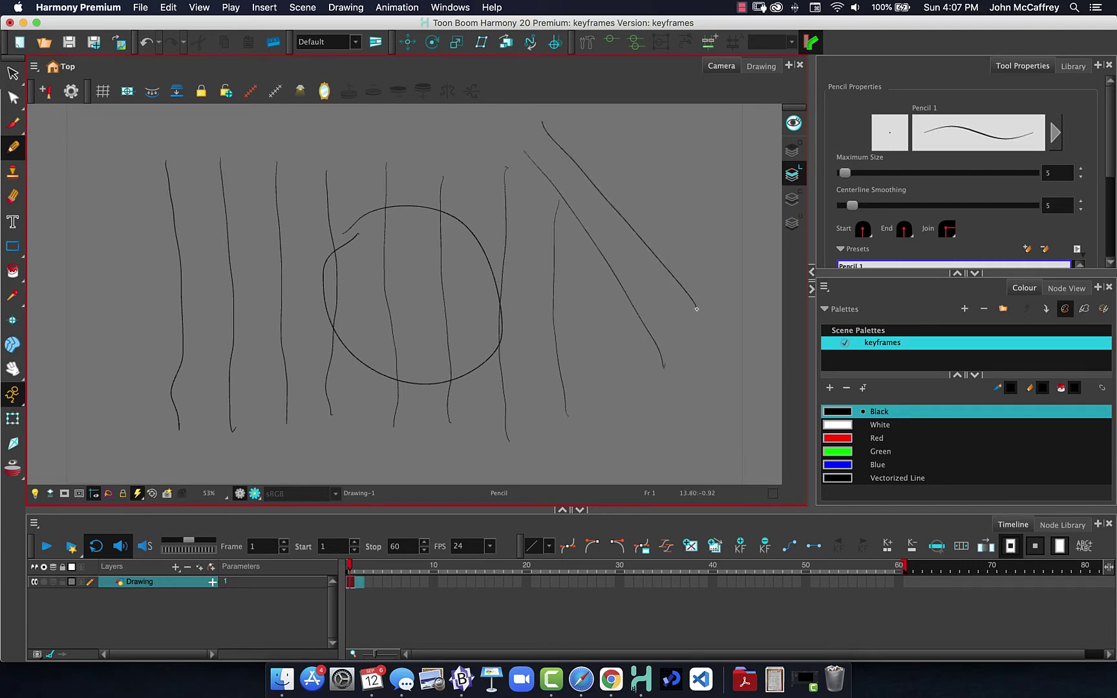
drag(556, 115, 732, 315)
drag(591, 115, 732, 313)
drag(490, 156, 640, 390)
drag(490, 170, 466, 435)
drag(532, 176, 535, 409)
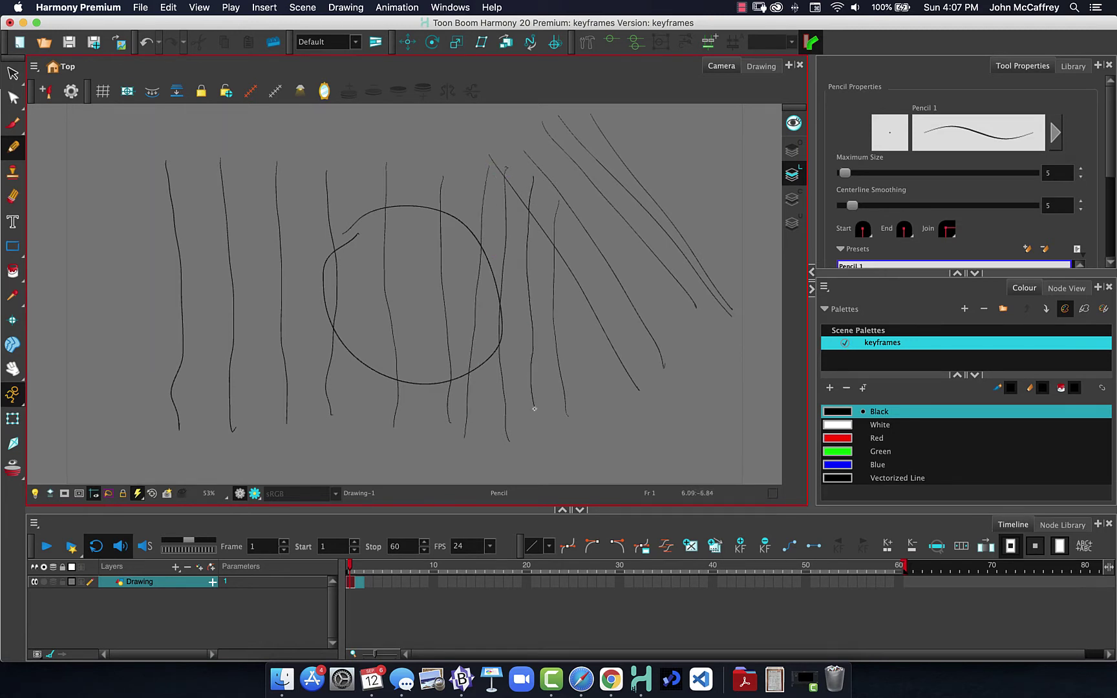
drag(460, 147, 619, 358)
drag(461, 148, 643, 364)
drag(509, 139, 684, 347)
- Rotate the canvas view and draw test strokes plus a band of parallel pencil hatching through the circle
alt+super+click(398, 353)
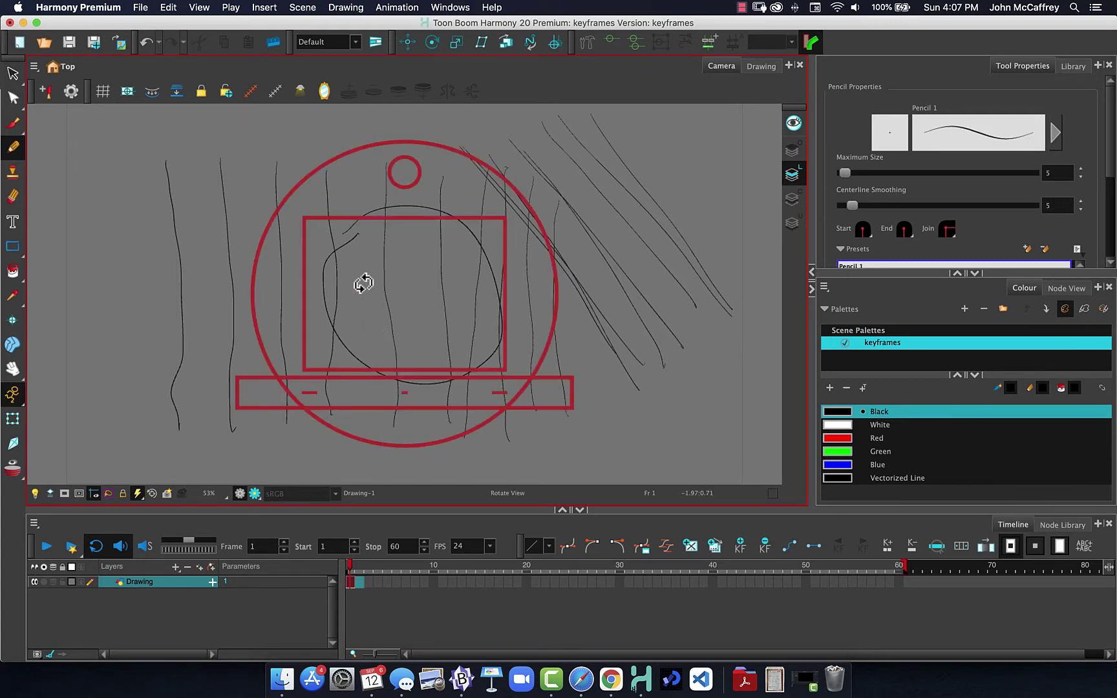
mouse_move(363, 283)
mouse_down()
mouse_move(326, 254)
mouse_move(331, 242)
mouse_move(317, 287)
mouse_move(317, 276)
mouse_move(427, 225)
mouse_move(341, 293)
mouse_move(364, 252)
mouse_move(332, 289)
mouse_move(360, 243)
mouse_move(386, 229)
mouse_up()
drag(407, 157, 415, 322)
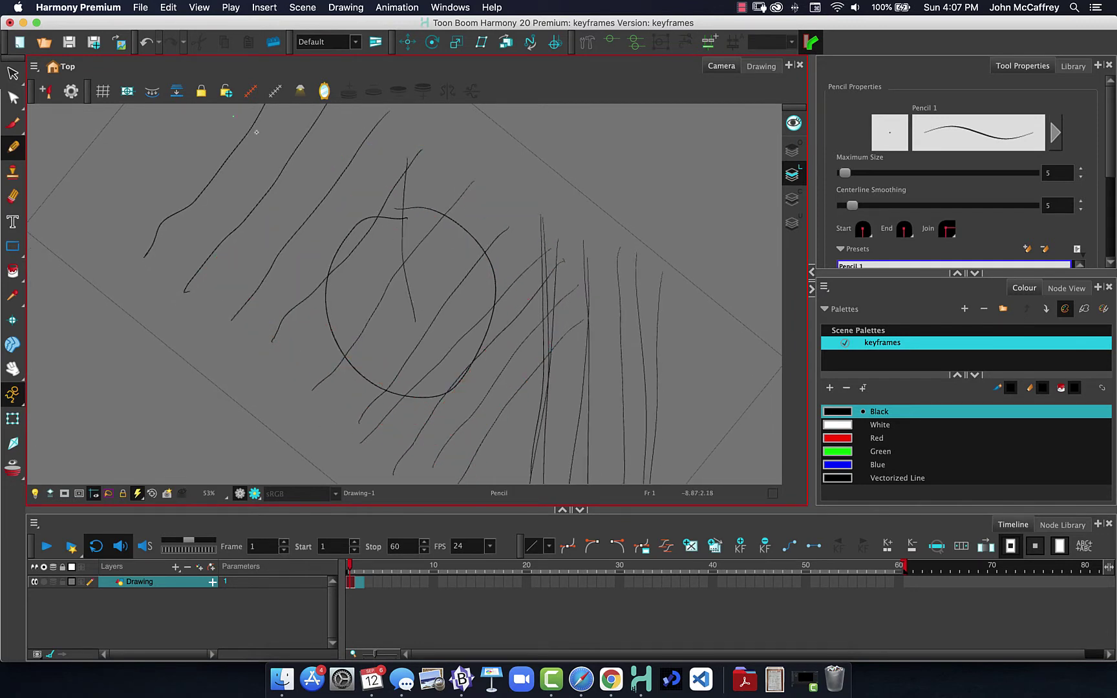
drag(224, 115, 435, 282)
mouse_move(337, 185)
mouse_down()
mouse_move(419, 267)
mouse_move(343, 283)
mouse_move(352, 293)
mouse_up()
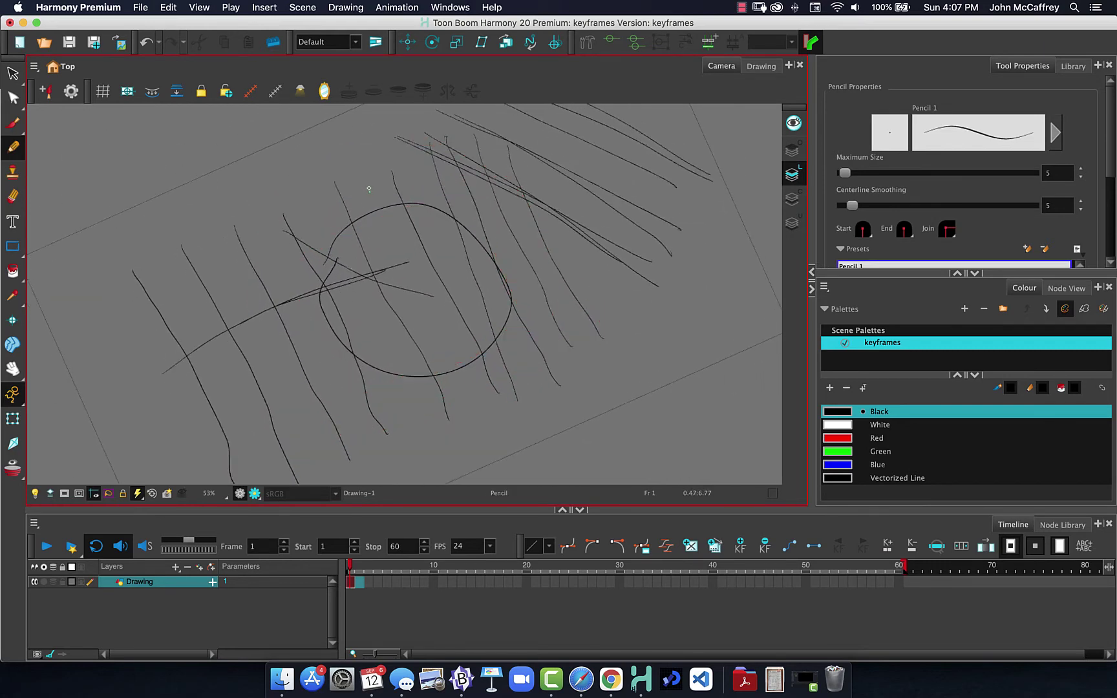
mouse_move(372, 197)
mouse_down()
mouse_move(428, 344)
mouse_move(477, 384)
mouse_up()
drag(368, 168, 485, 397)
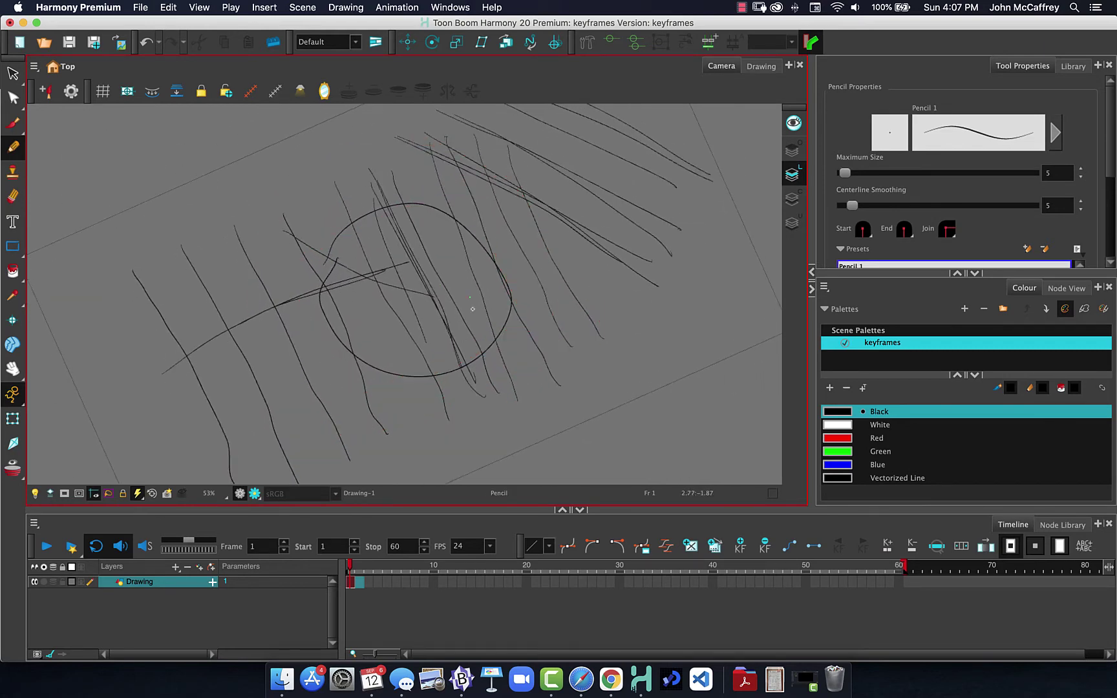
mouse_move(408, 178)
mouse_down()
mouse_move(502, 408)
mouse_move(538, 413)
mouse_move(511, 401)
mouse_move(498, 417)
mouse_up()
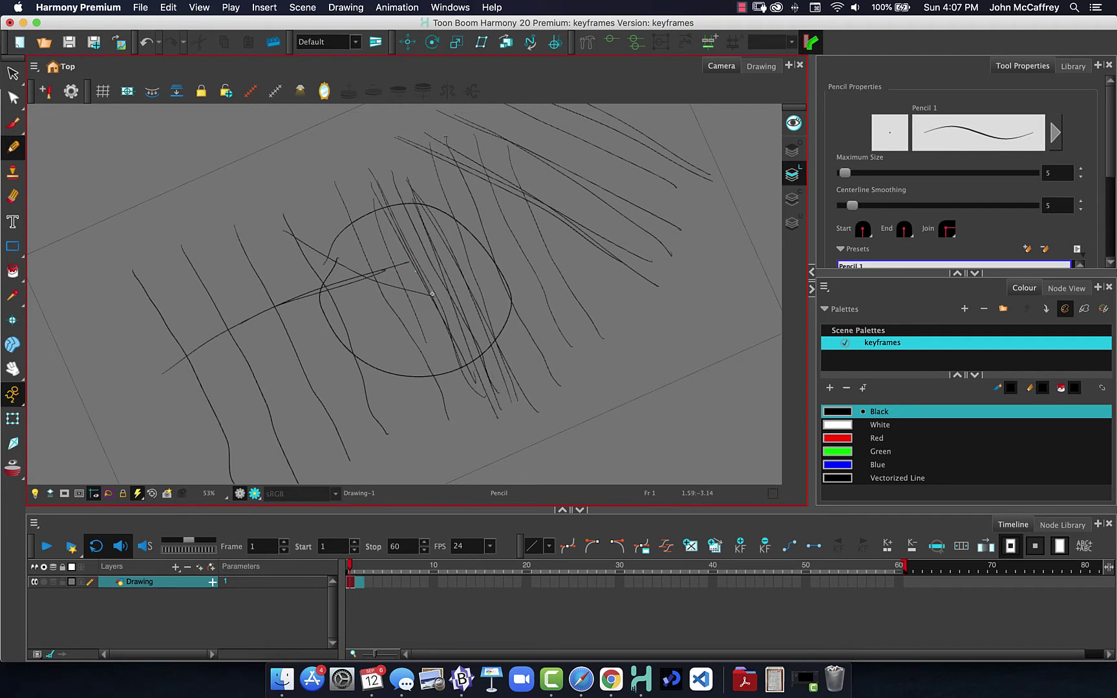
drag(362, 217, 453, 426)
drag(315, 195, 430, 395)
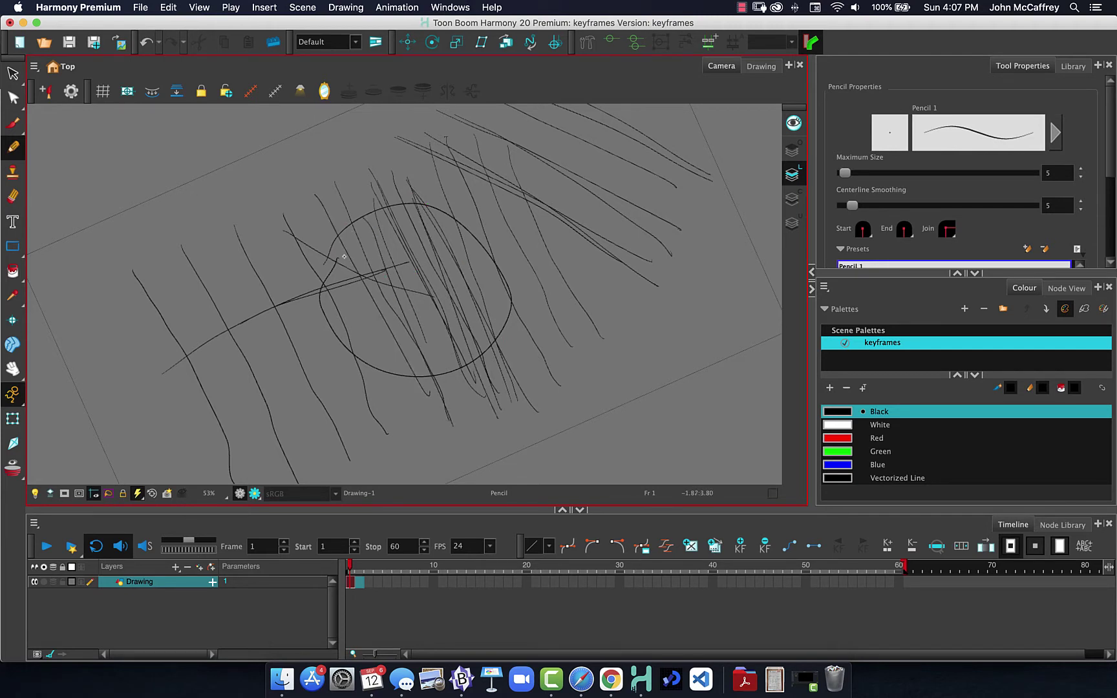
- Rotate the canvas view slightly and hatch parallel pencil strokes across the circle's left side and the area beside it
key(alt+super)
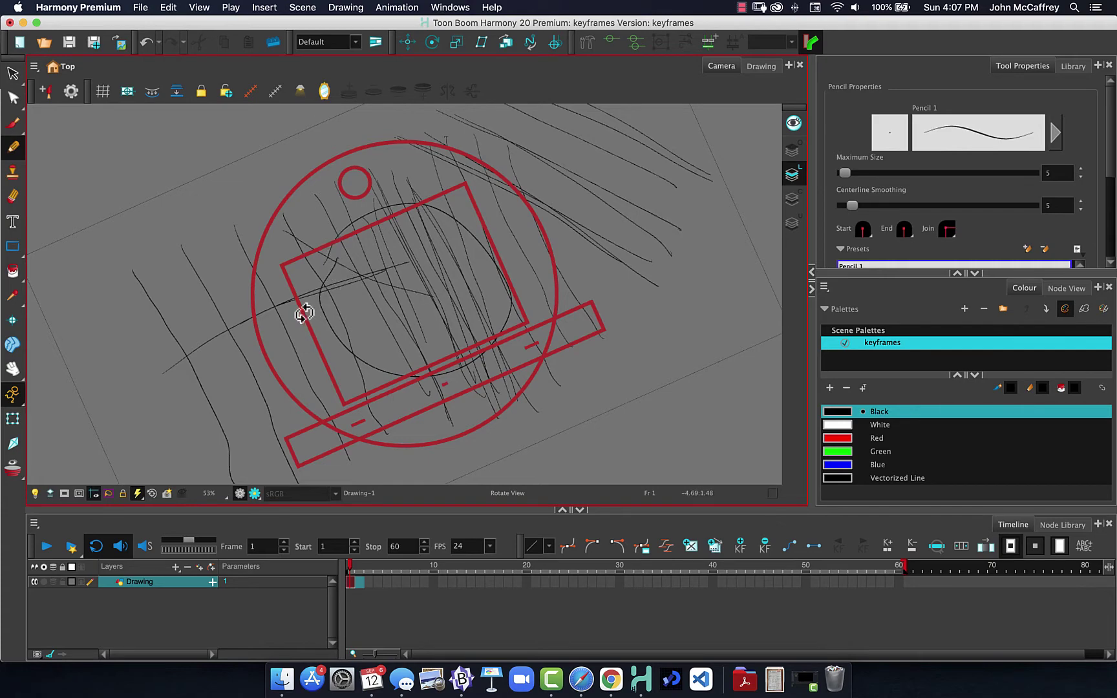
mouse_move(304, 313)
mouse_down()
mouse_move(437, 217)
mouse_move(324, 289)
mouse_move(344, 306)
mouse_up()
drag(211, 251, 335, 458)
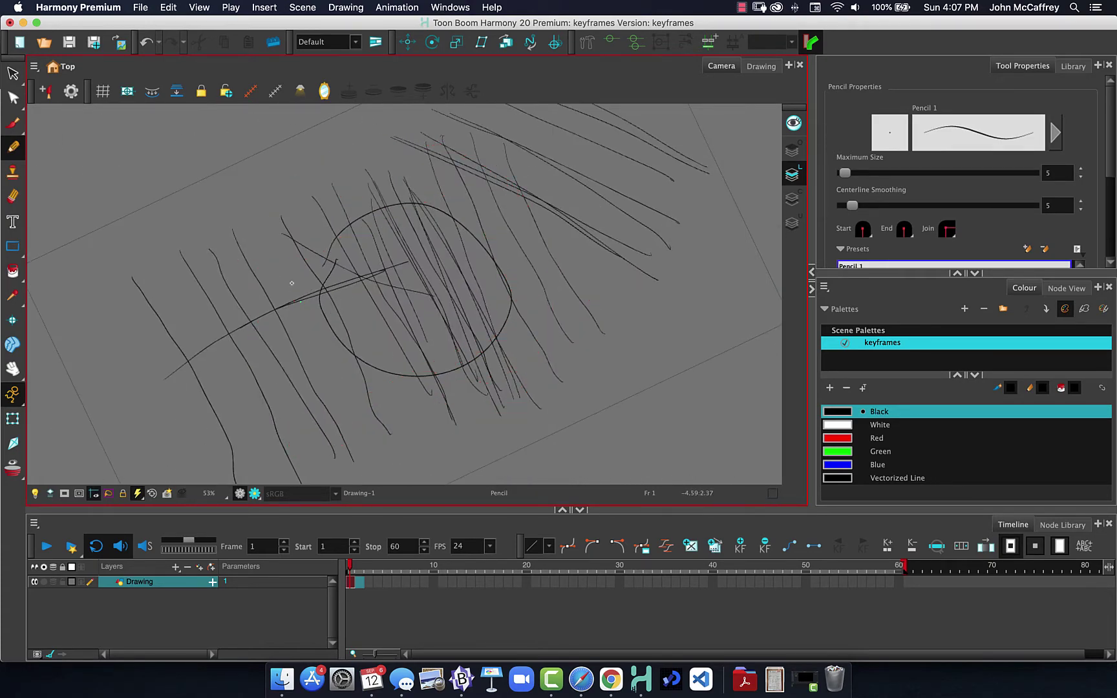
drag(257, 217, 361, 421)
mouse_move(280, 208)
mouse_down()
mouse_move(381, 402)
mouse_move(405, 412)
mouse_up()
mouse_move(302, 222)
mouse_down()
mouse_move(402, 369)
mouse_move(362, 317)
mouse_move(338, 258)
mouse_move(398, 387)
mouse_up()
drag(314, 230, 421, 400)
drag(304, 209, 429, 391)
drag(356, 230, 456, 396)
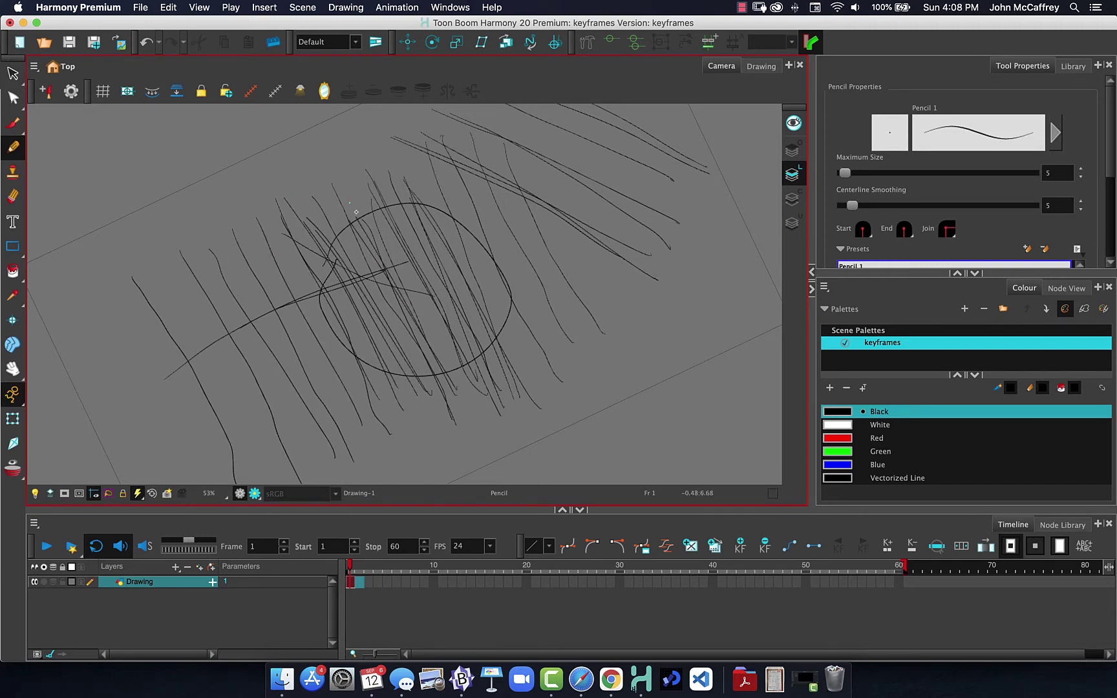
drag(352, 209, 458, 413)
drag(269, 237, 367, 421)
drag(238, 257, 334, 450)
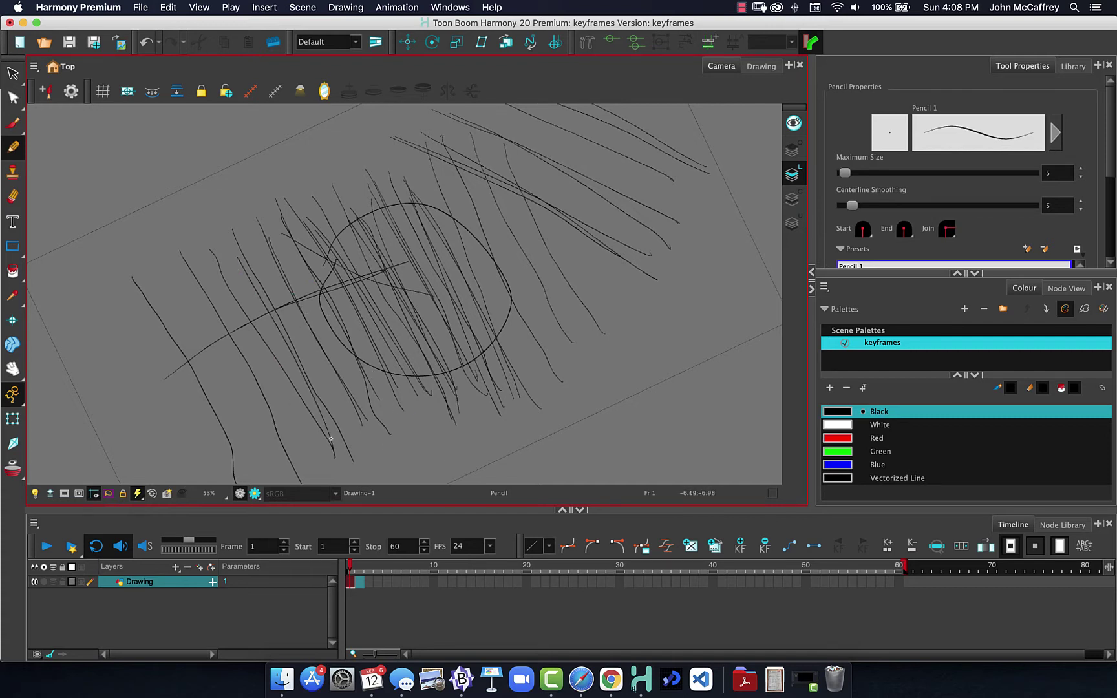
drag(194, 245, 321, 423)
drag(232, 239, 317, 368)
drag(215, 235, 307, 407)
drag(249, 215, 347, 378)
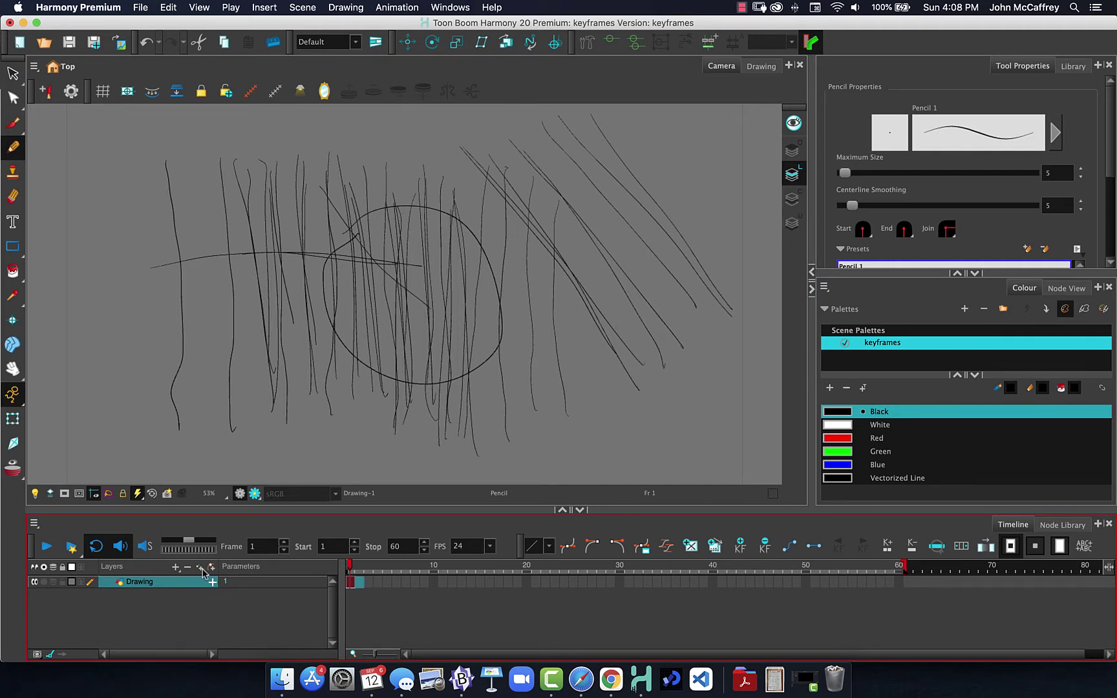
- Add a new drawing layer with vector art, and scribble pencil strokes on it over the circle's left half
click(198, 569)
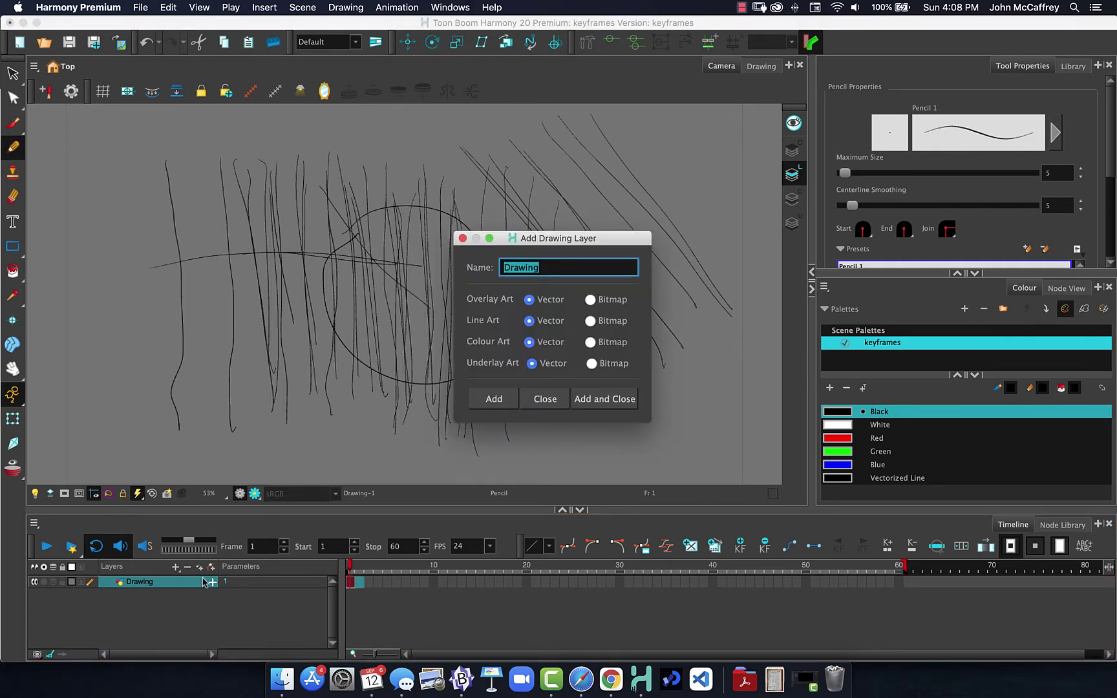
click(592, 397)
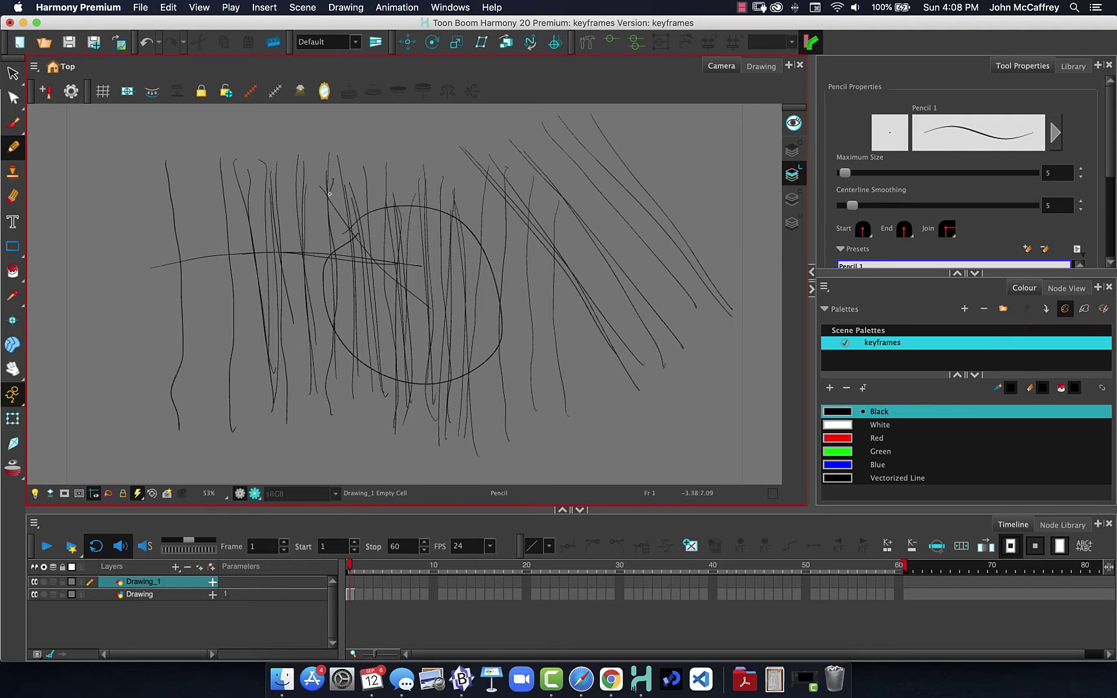
drag(330, 194, 264, 358)
drag(346, 175, 288, 363)
drag(369, 160, 329, 358)
mouse_move(369, 198)
mouse_down()
mouse_move(326, 386)
mouse_move(370, 391)
mouse_up()
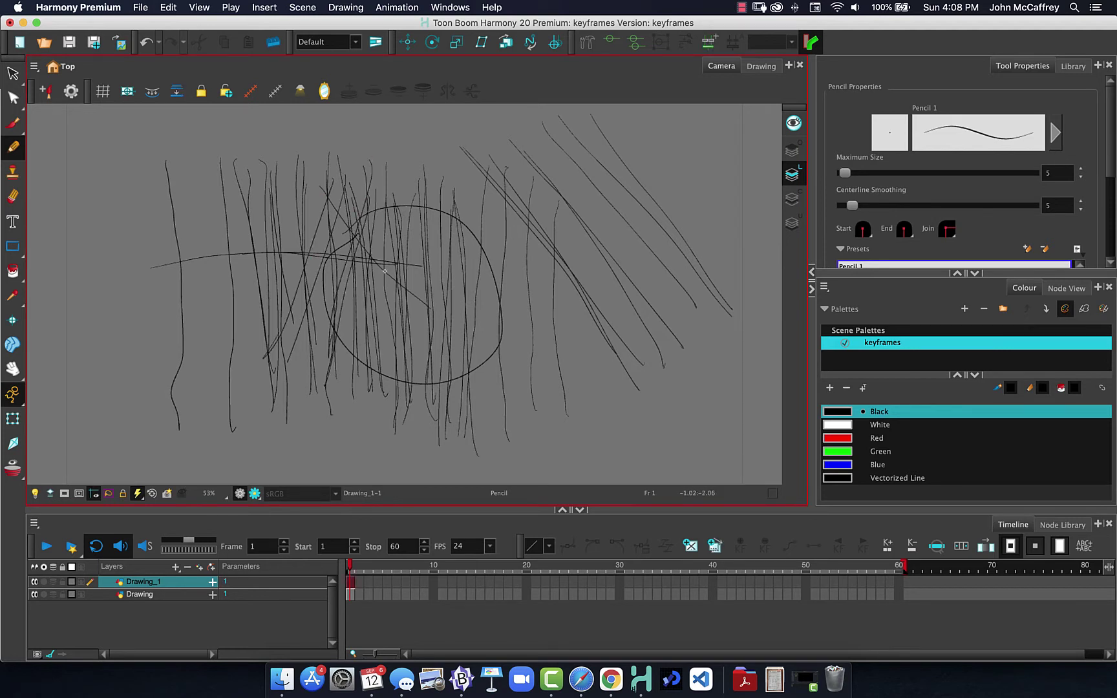
drag(393, 257, 387, 397)
drag(368, 237, 343, 342)
drag(307, 259, 291, 313)
mouse_move(253, 228)
mouse_down()
mouse_move(250, 212)
mouse_move(304, 301)
mouse_up()
drag(298, 185, 363, 344)
drag(324, 210, 376, 311)
drag(353, 194, 422, 335)
drag(394, 194, 415, 299)
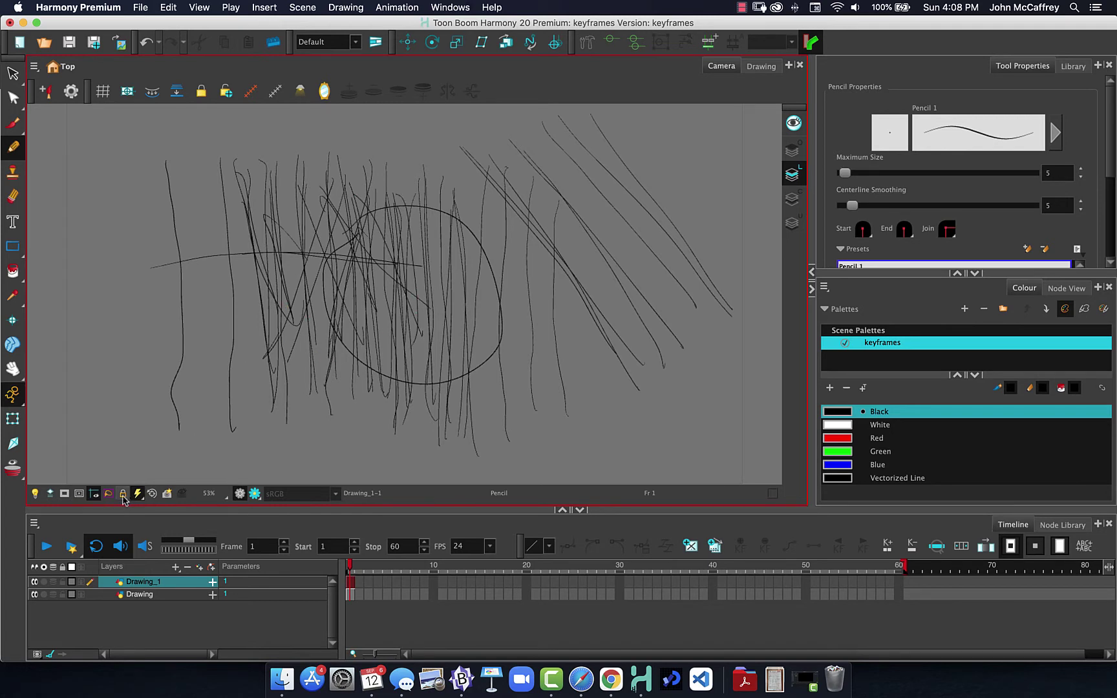
click(53, 582)
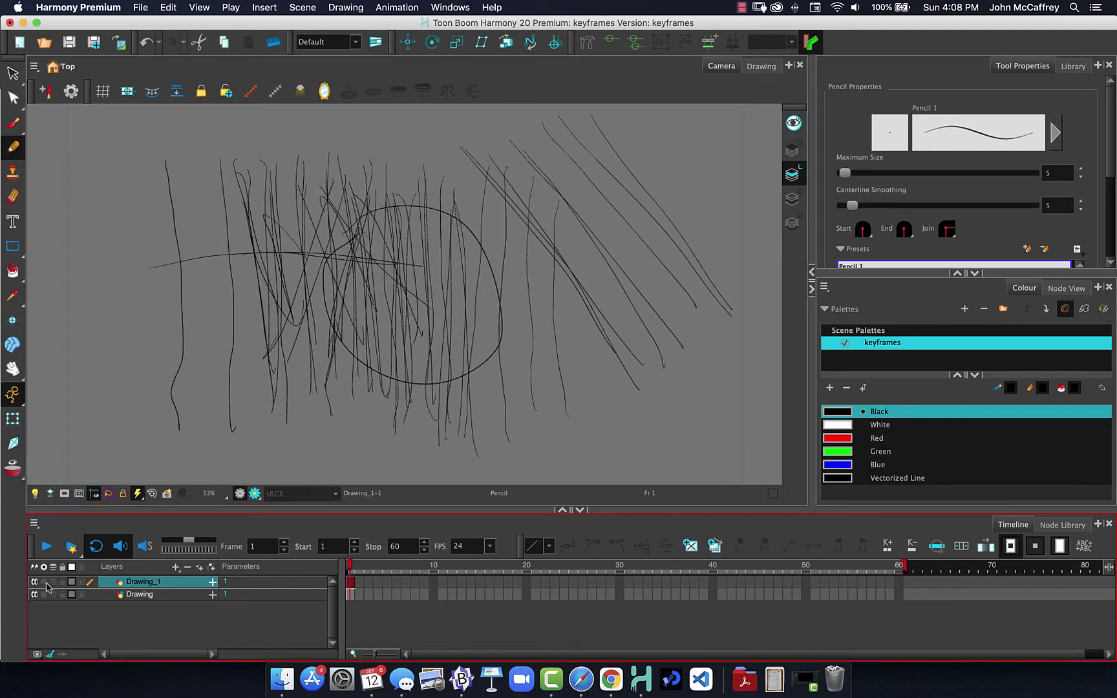
- Solo the Drawing_1 layer on and off twice, and toggle its visibility, to view its strokes separately
click(44, 584)
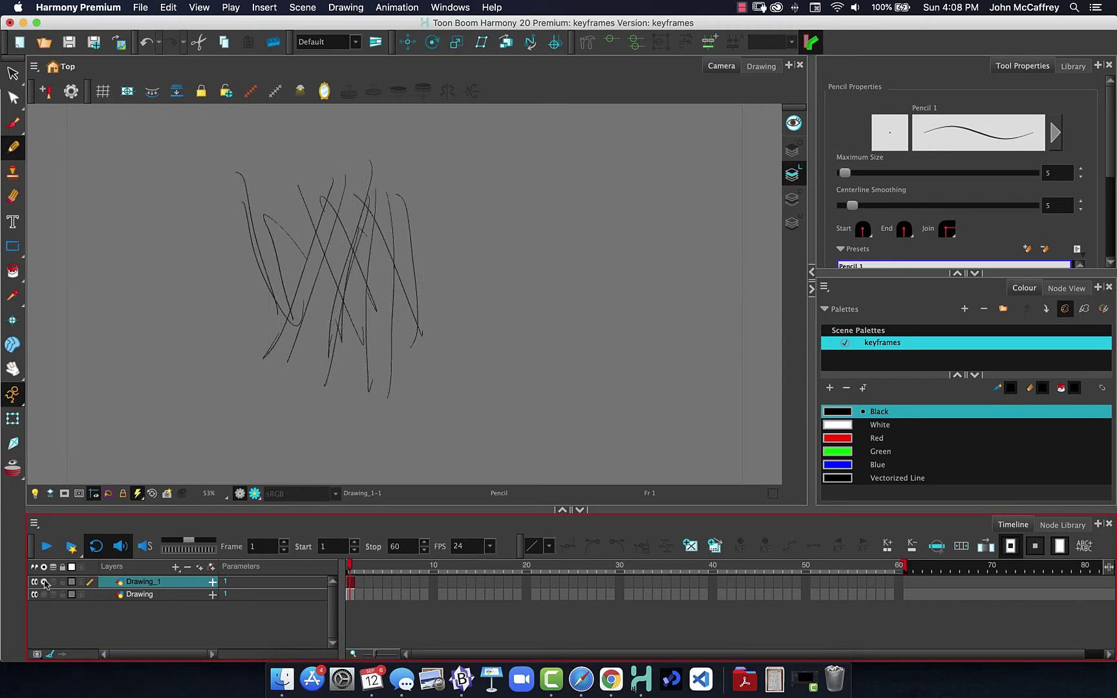
click(43, 582)
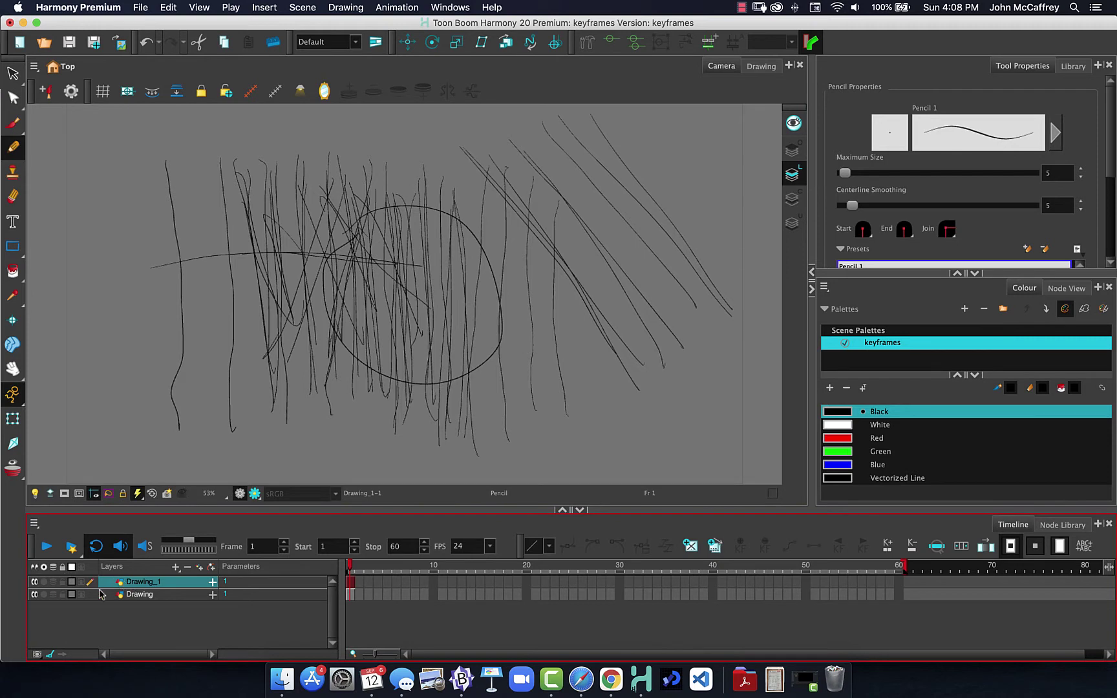
click(35, 582)
click(35, 582)
click(44, 583)
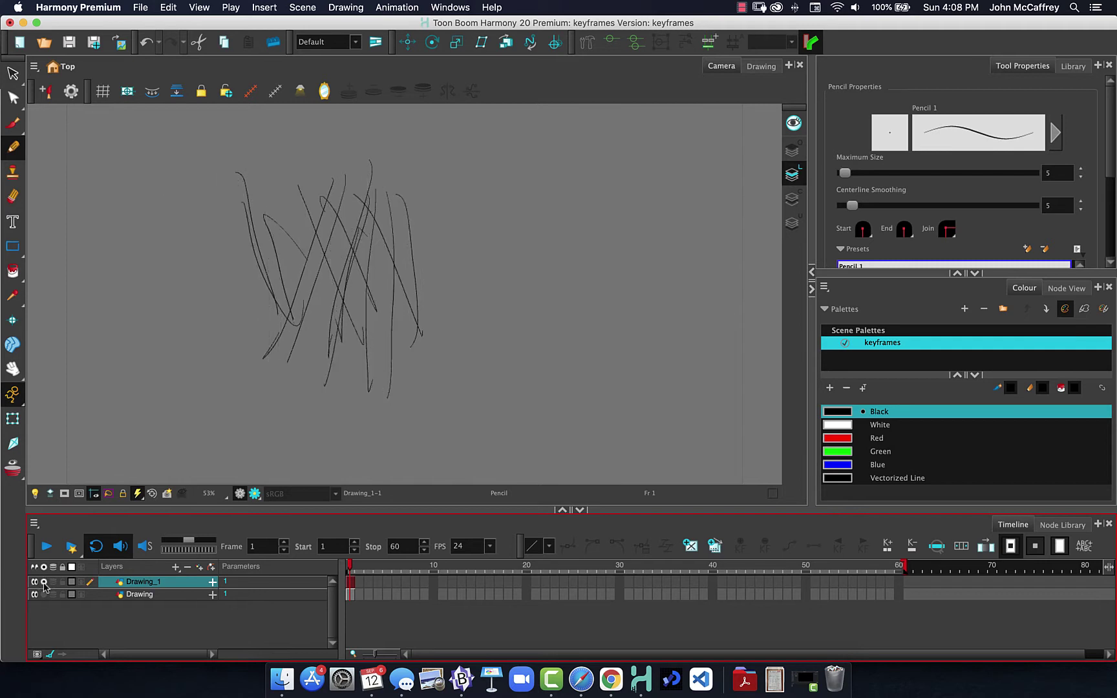
click(43, 583)
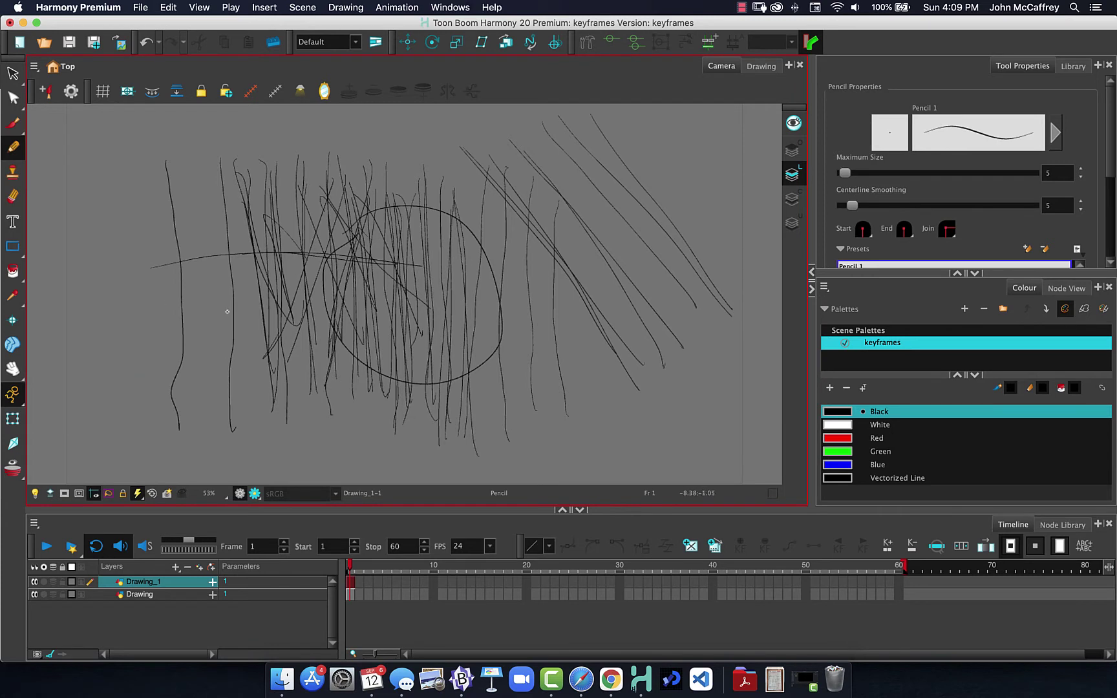
- Turn on the light table and draw three thick near-vertical pencil strokes, maximum size 46.4, around the circle's right edge
click(33, 494)
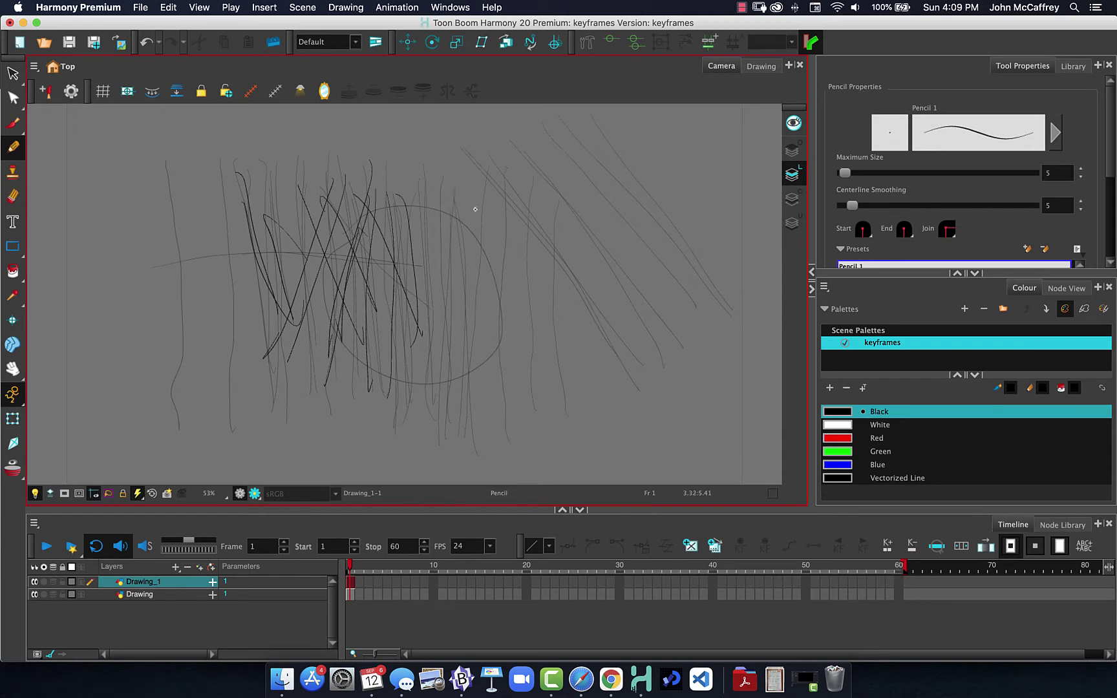
key(o)
mouse_move(472, 202)
mouse_down()
mouse_move(488, 205)
mouse_move(475, 204)
mouse_move(488, 281)
mouse_up()
drag(508, 183, 514, 398)
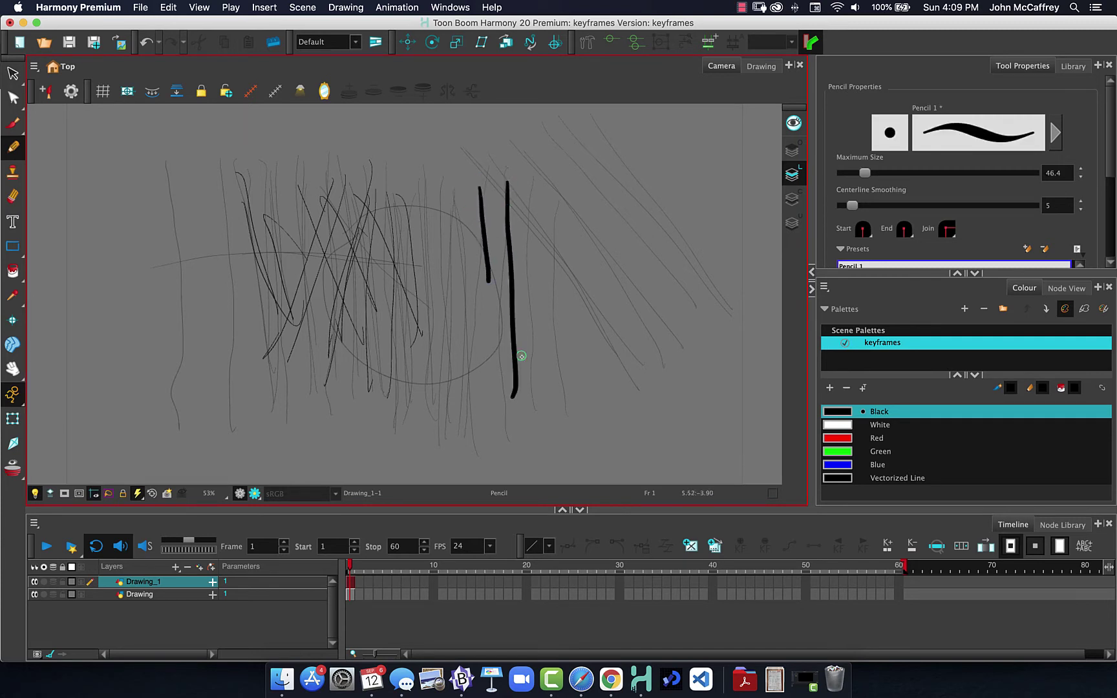
drag(546, 203, 559, 344)
- Rotate the canvas view, add five more thick parallel strokes on both sides of the first three, and reset the view rotation
key(ctrl+alt)
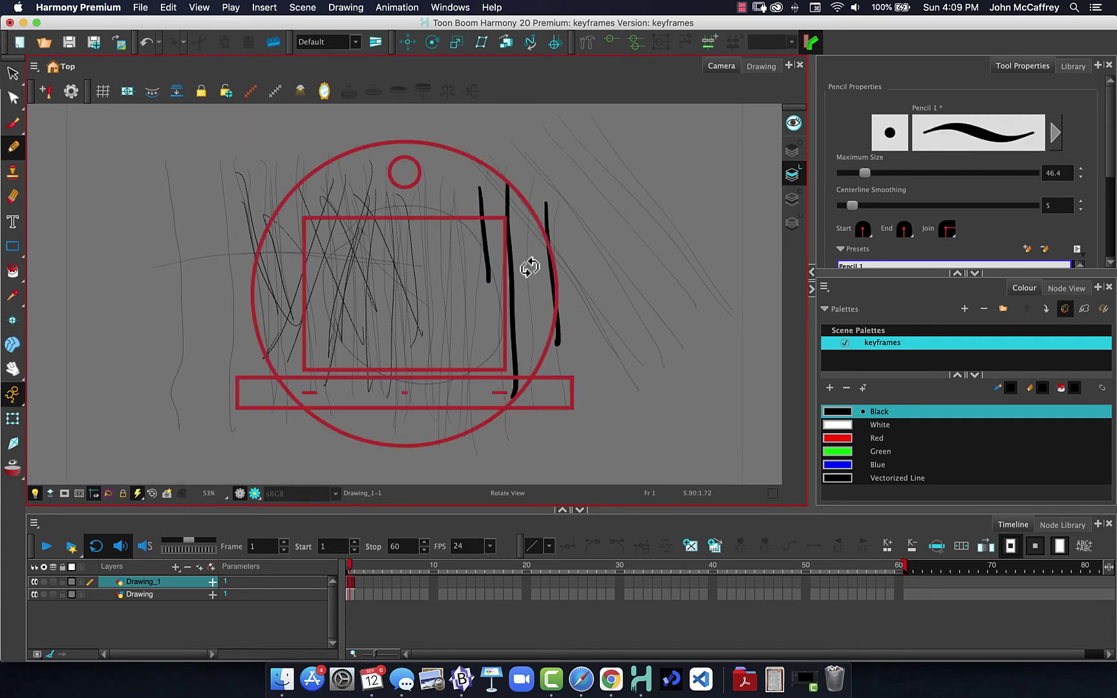
drag(530, 267, 507, 220)
drag(427, 167, 493, 366)
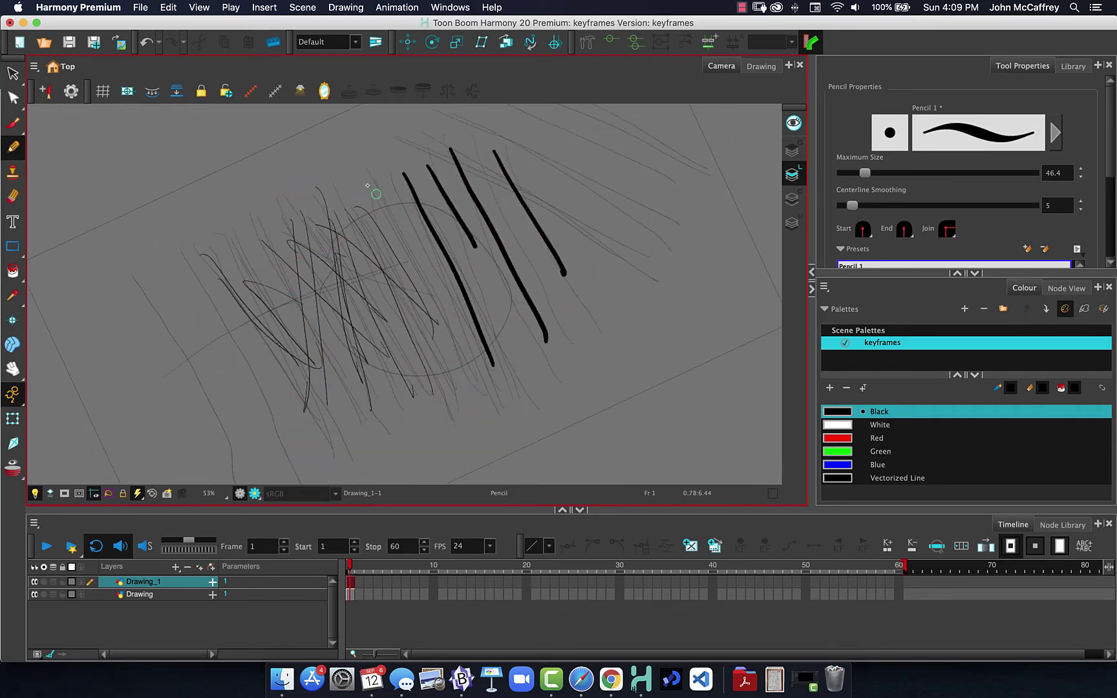
drag(364, 174, 469, 382)
drag(523, 132, 627, 311)
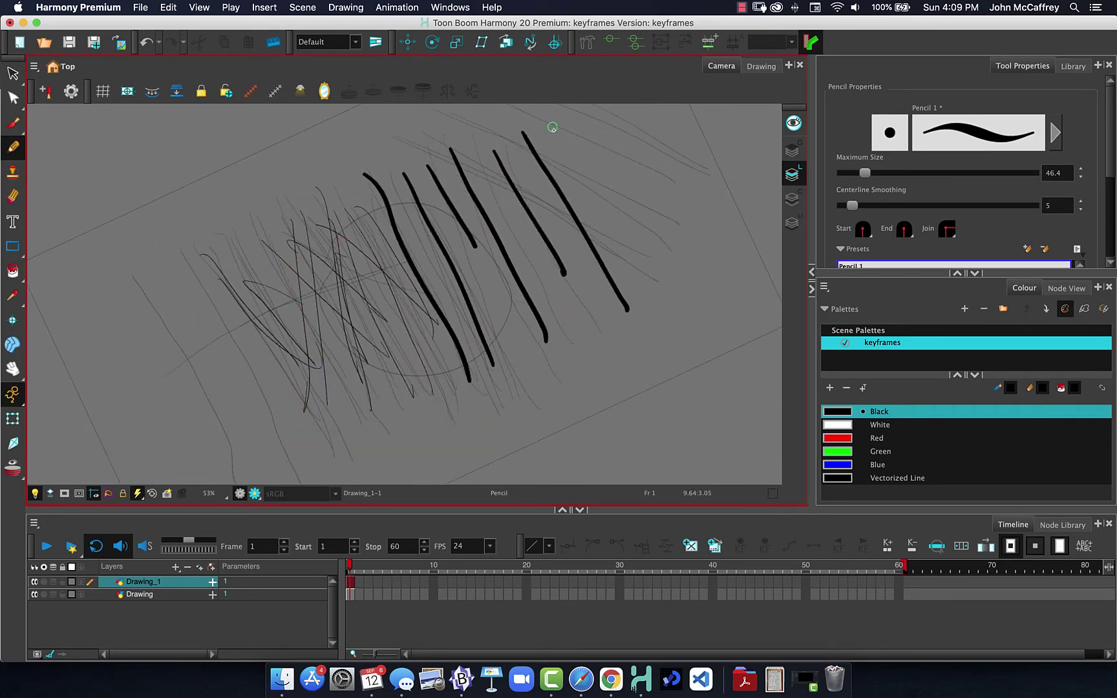
drag(562, 125, 695, 330)
drag(613, 116, 729, 308)
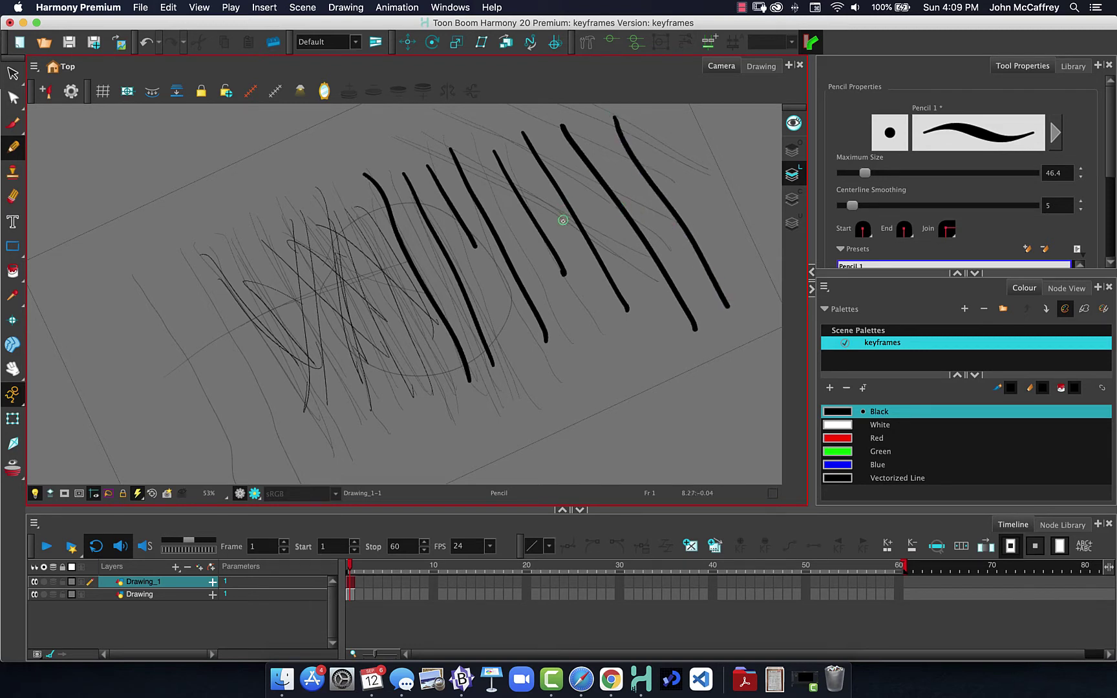
key(shift+x)
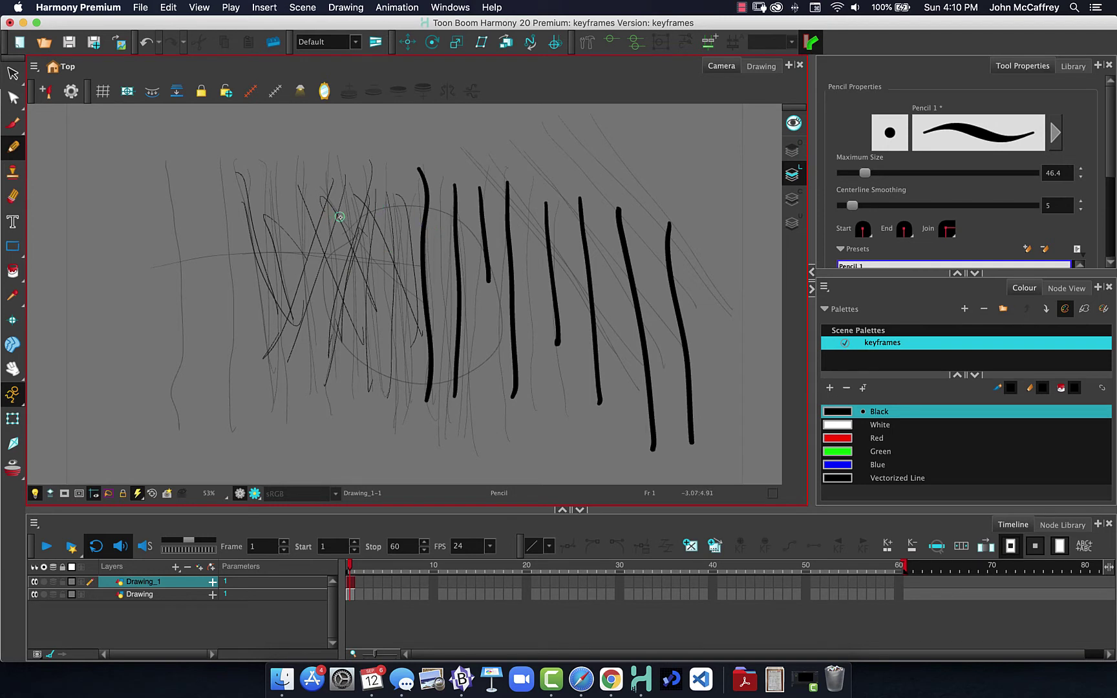
- Reduce the pencil size to 23 for short black strokes at the circle's upper left, and scribble in Red over the thick strokes
key(o)
drag(361, 171, 347, 271)
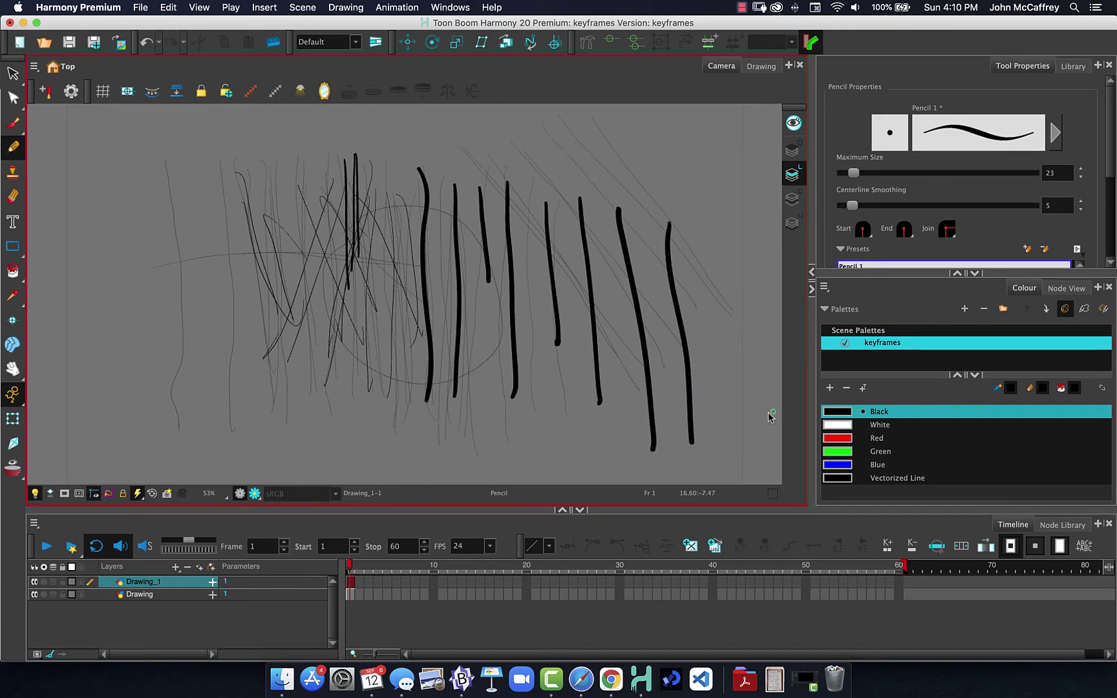
click(835, 439)
mouse_move(536, 269)
mouse_down()
mouse_move(524, 383)
mouse_move(530, 233)
mouse_move(556, 374)
mouse_move(573, 383)
mouse_move(626, 257)
mouse_move(599, 303)
mouse_move(475, 336)
mouse_up()
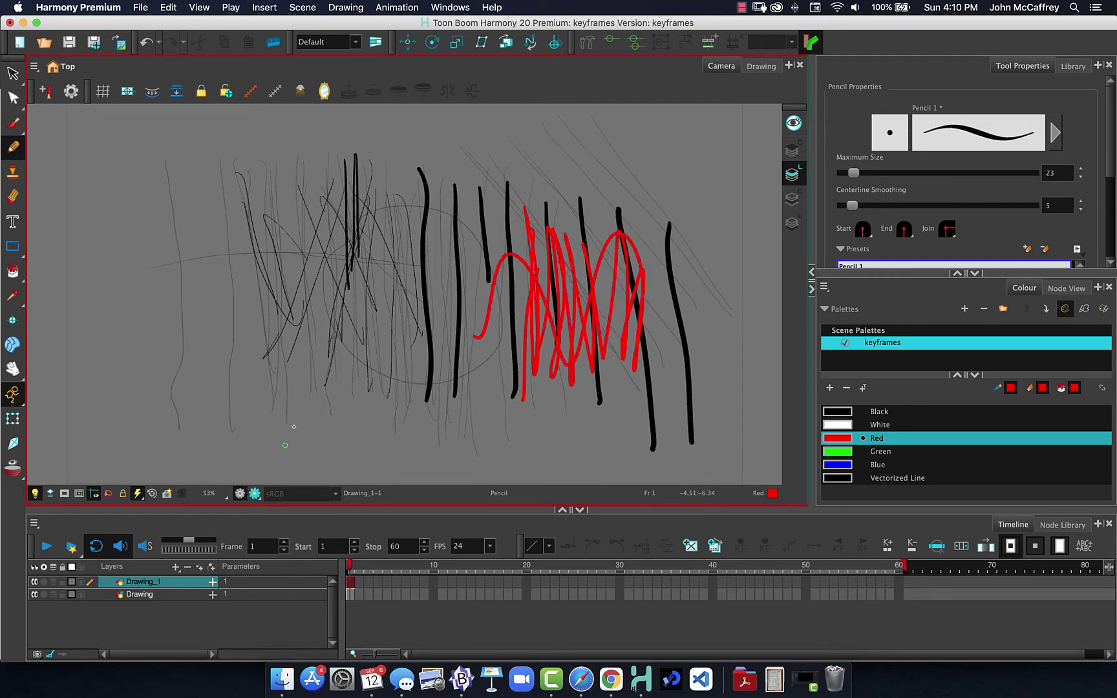
- On the Drawing layer, scribble horizontal Green pencil strokes across the red scribble
click(142, 595)
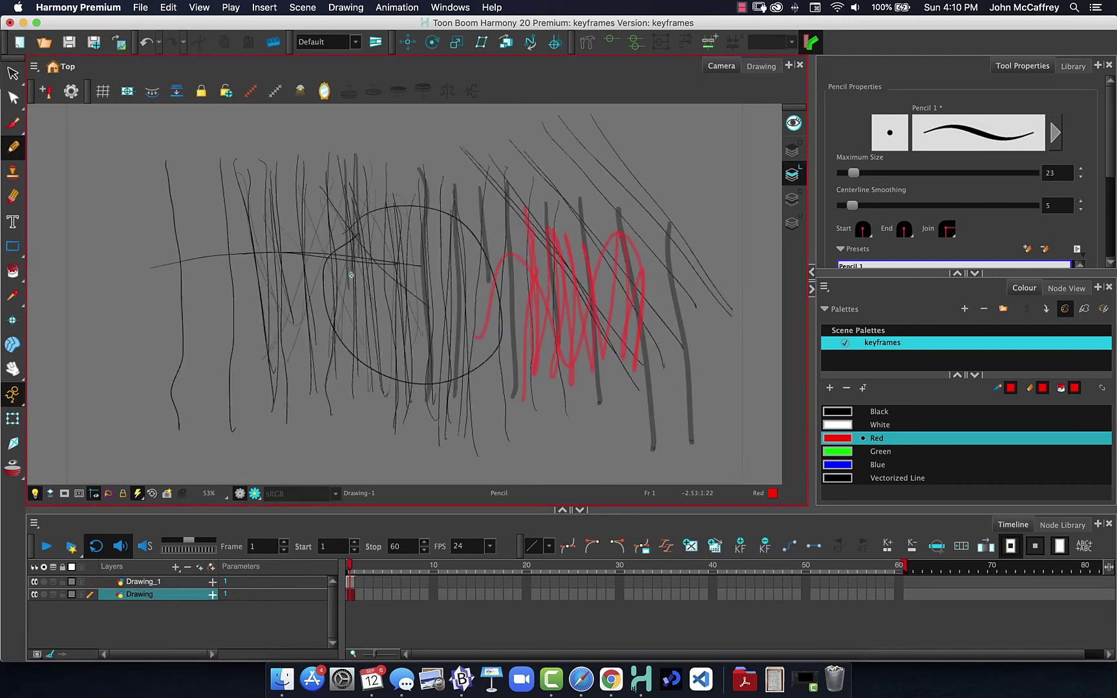
click(836, 453)
mouse_move(710, 287)
mouse_down()
mouse_move(492, 305)
mouse_move(489, 380)
mouse_up()
- Alternate between the Drawing_1 and Drawing layers to compare how the light table displays the inactive layer
click(134, 589)
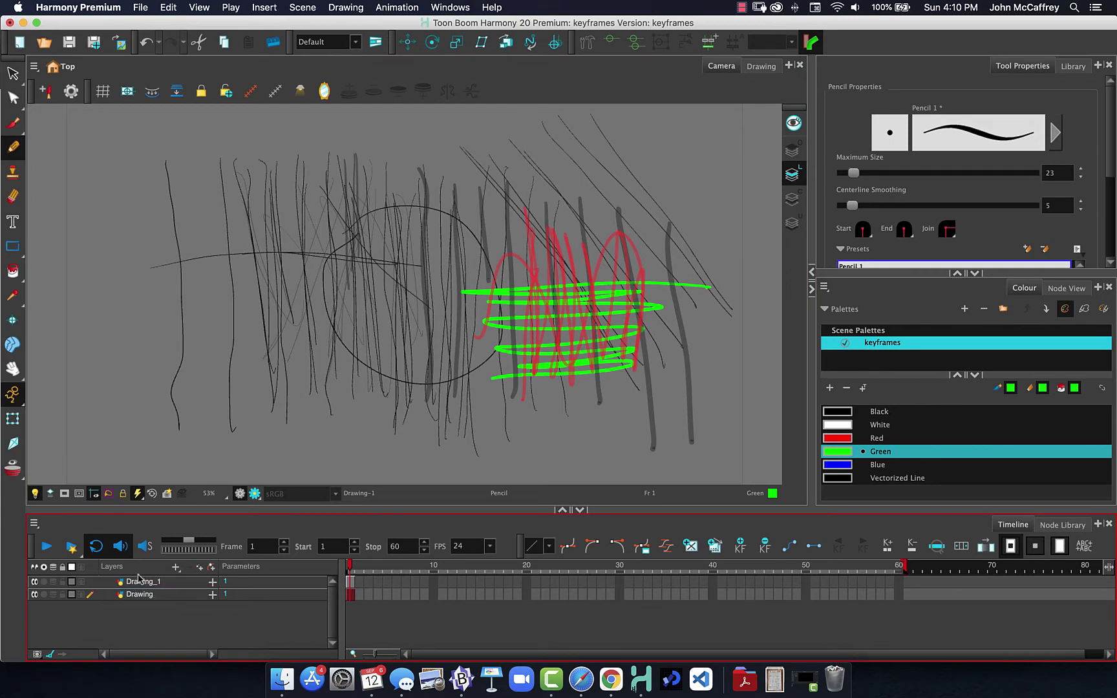
click(147, 583)
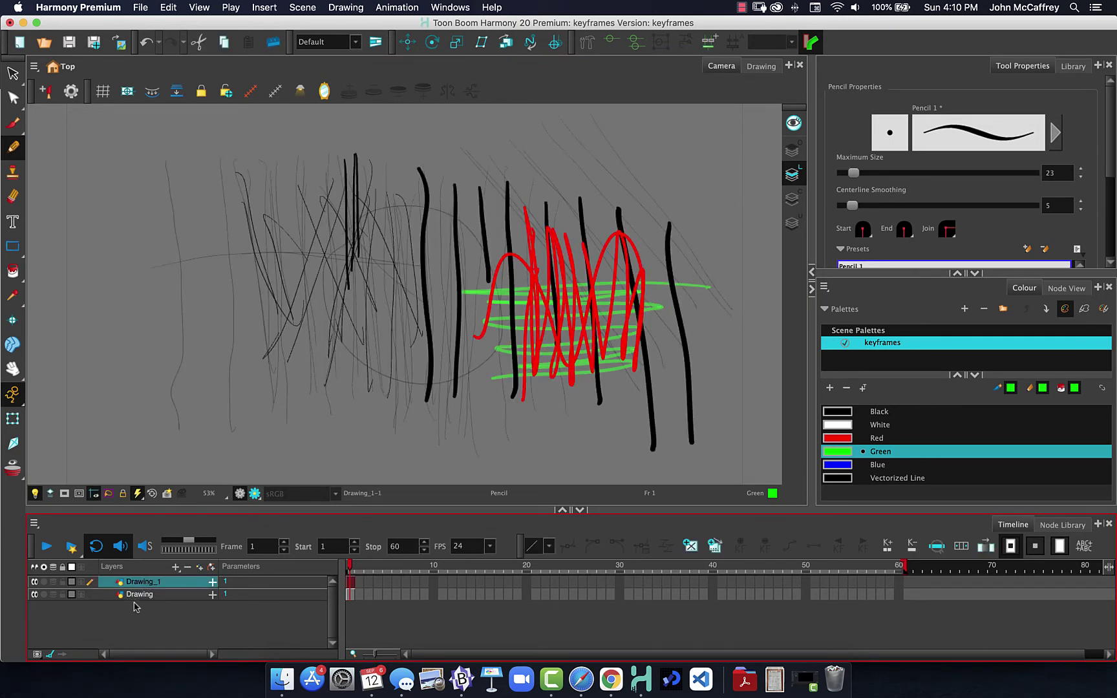
click(136, 594)
click(141, 585)
- On the Drawing layer, draw a large closed Black pencil outline overlapping the circle's left side
click(140, 598)
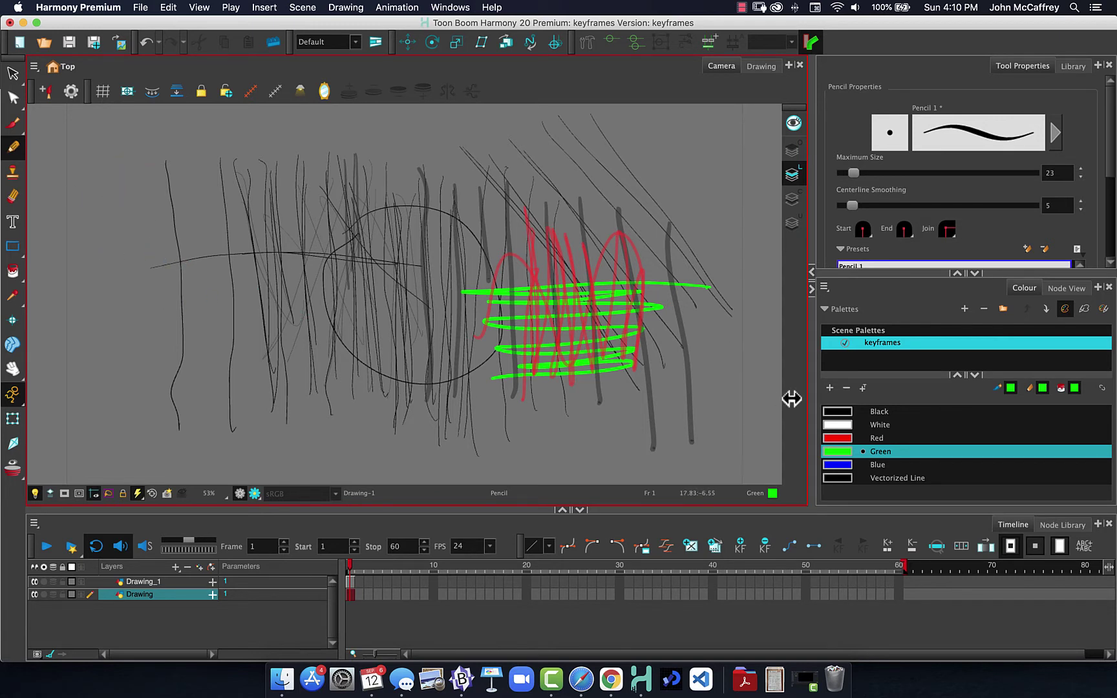
click(837, 415)
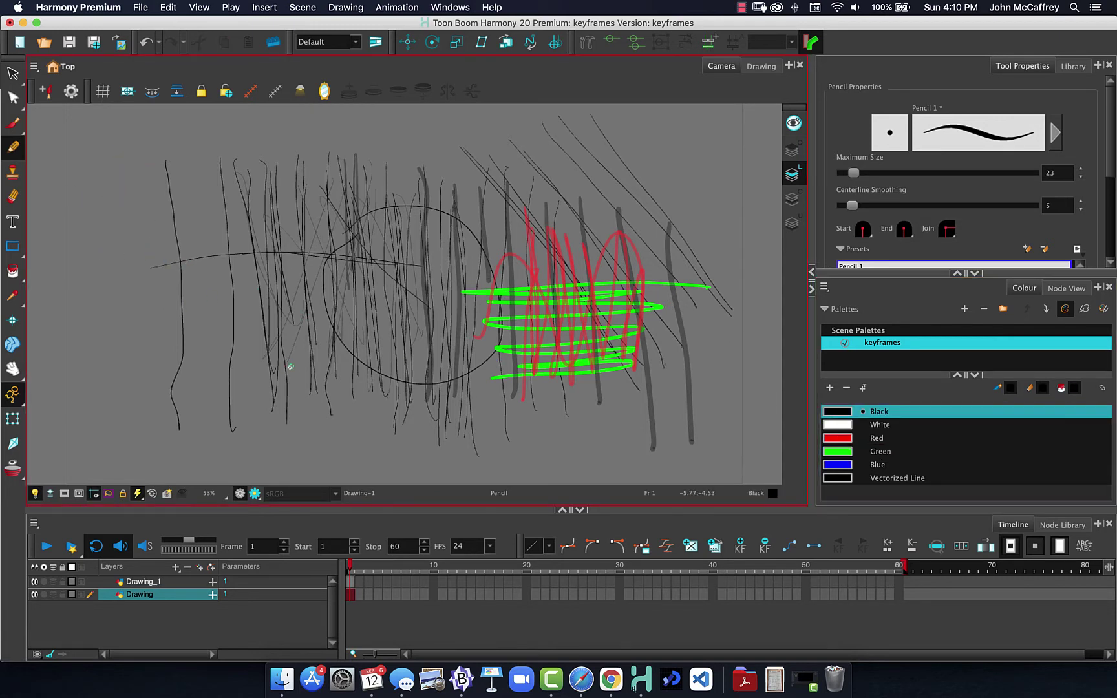
mouse_move(209, 373)
mouse_down()
mouse_move(198, 237)
mouse_move(277, 203)
mouse_move(346, 256)
mouse_move(376, 364)
mouse_move(338, 399)
mouse_move(271, 396)
mouse_move(196, 335)
mouse_up()
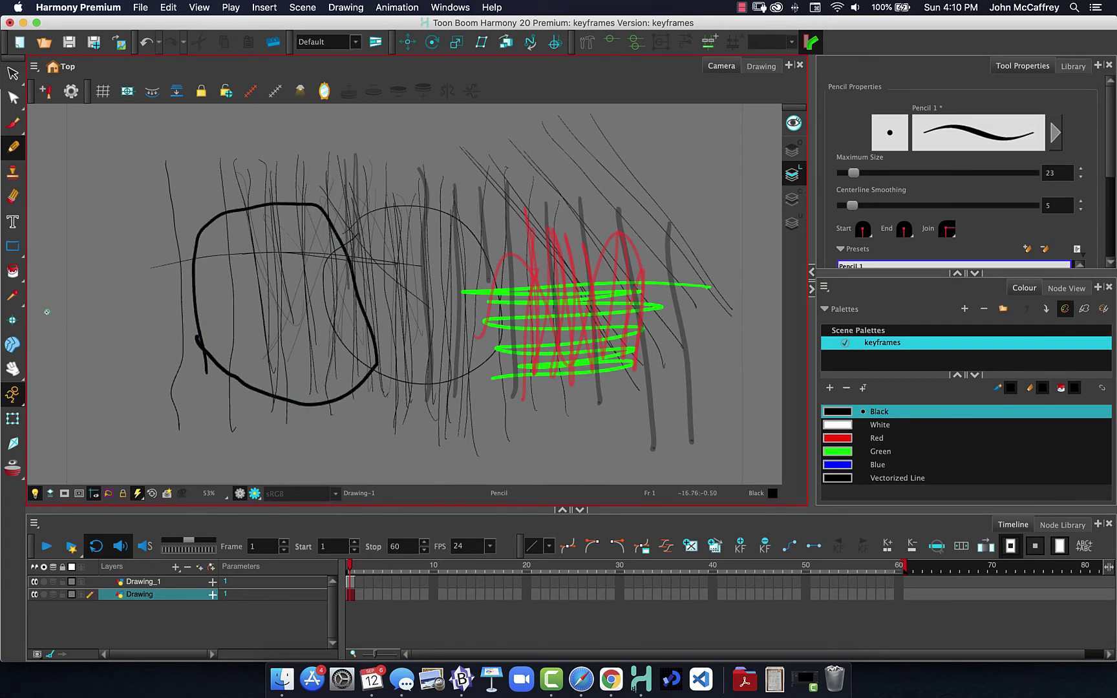
- Choose the Paint tool, add a new colour based on Blue to the keyframes palette, and open it in multiple wheel mode
click(12, 272)
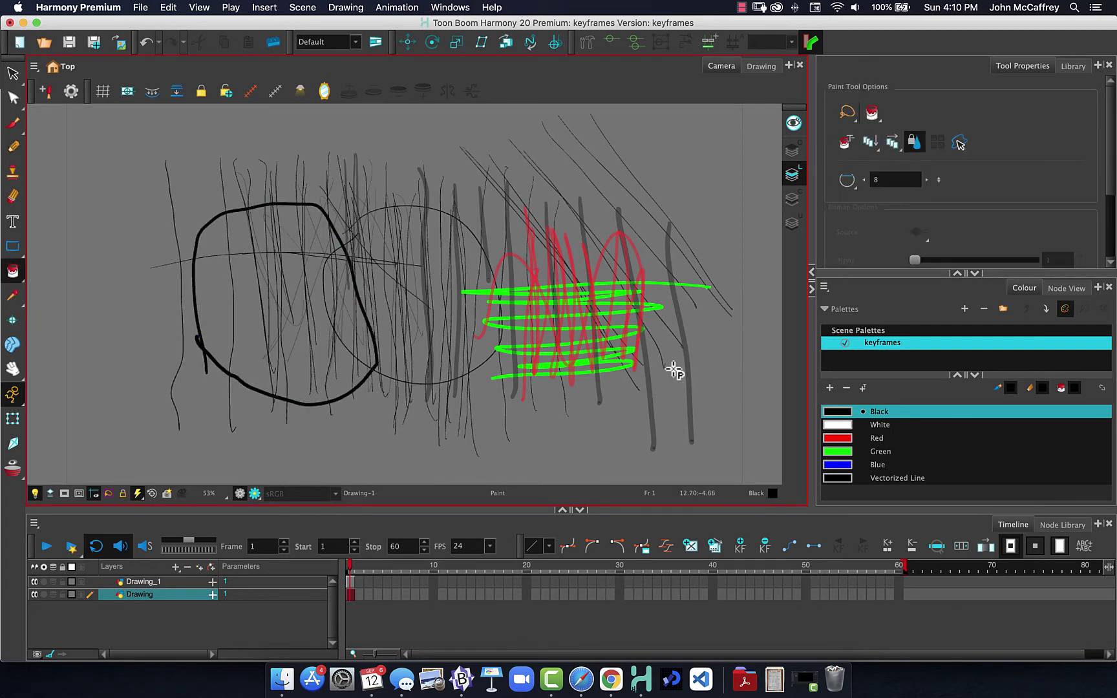
click(842, 467)
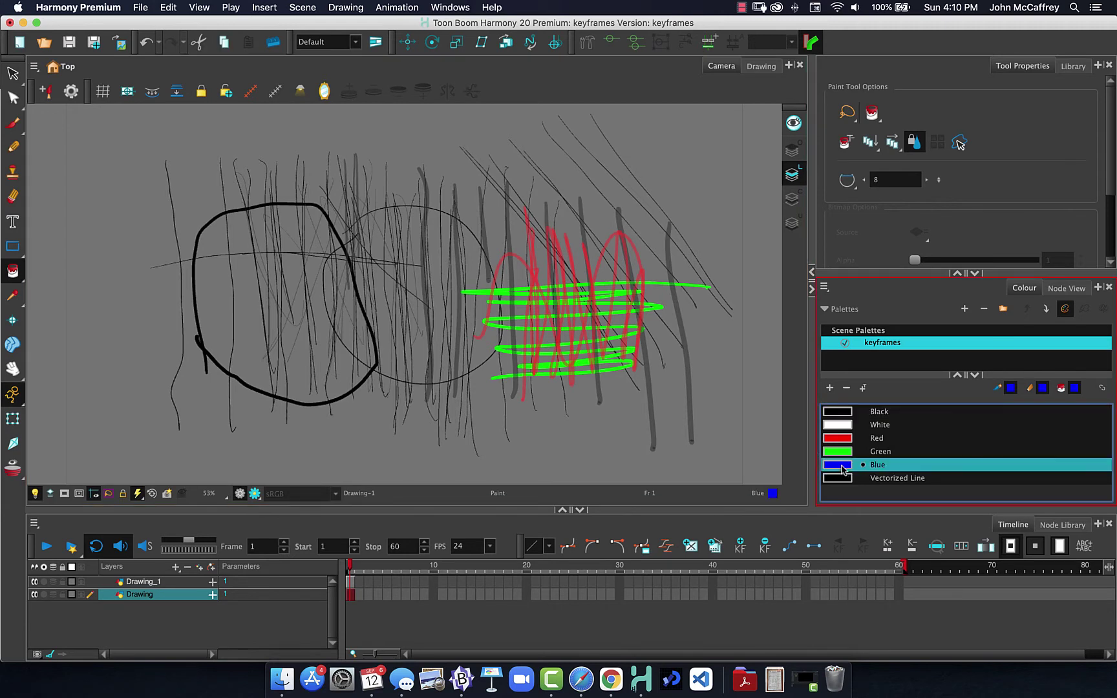
click(830, 389)
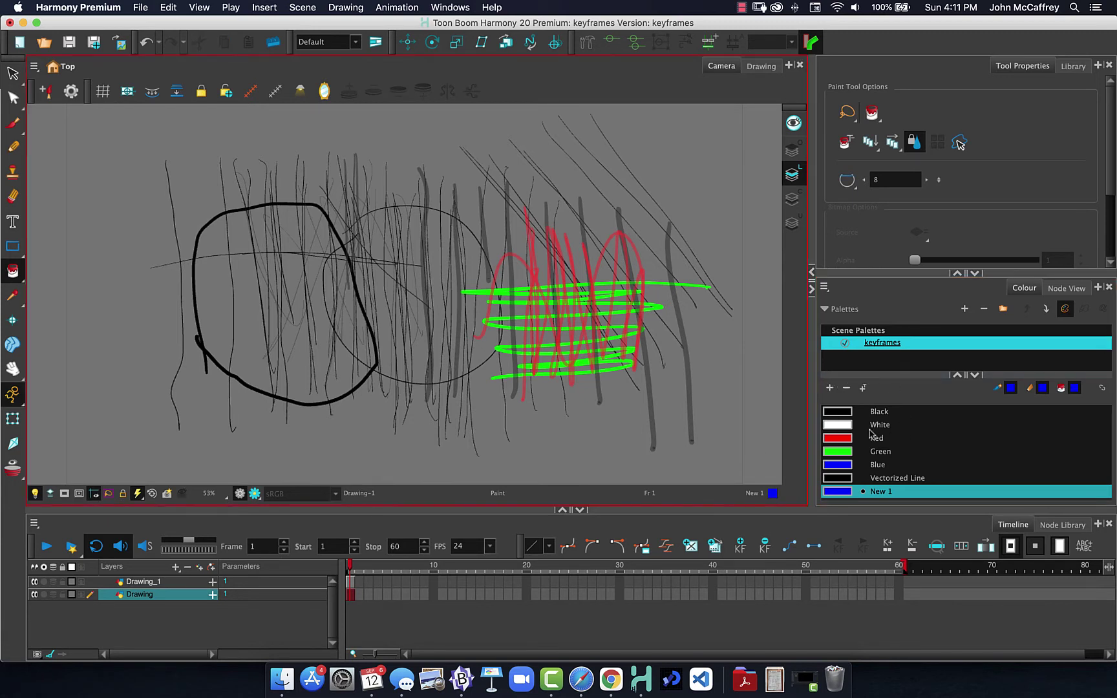
double_click(838, 491)
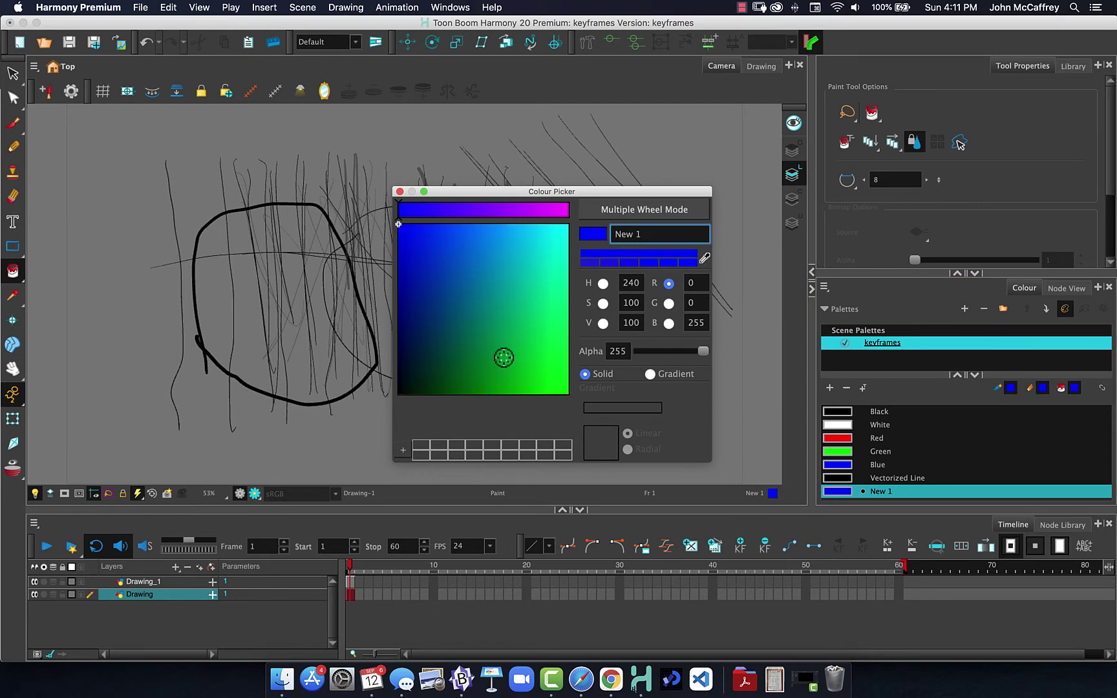
click(597, 214)
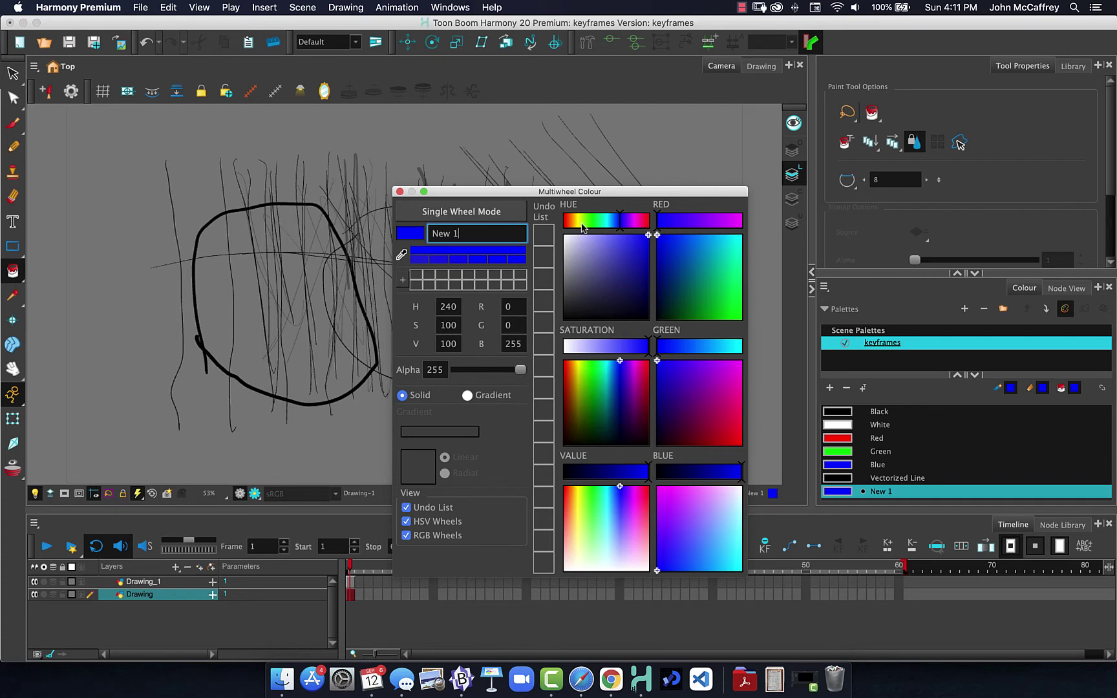
- Set the new colour to hue 295, saturation 70 and value 68, and toggle the picker to single wheel mode and back
drag(583, 222, 633, 223)
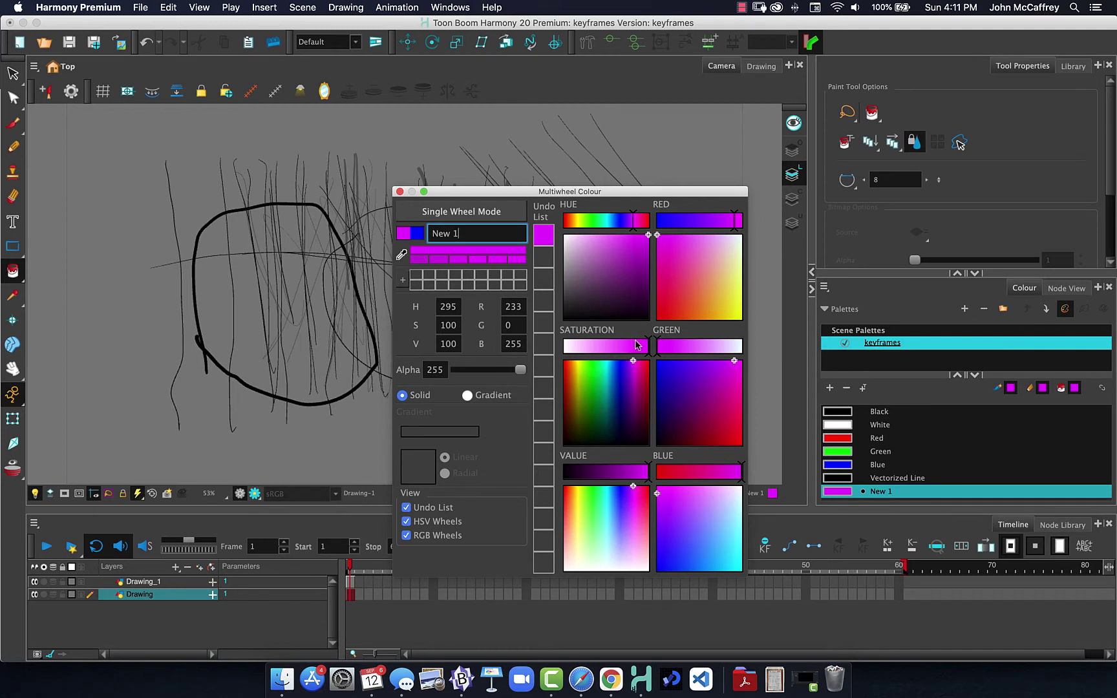
mouse_move(639, 347)
mouse_down()
mouse_move(613, 347)
mouse_move(626, 346)
mouse_up()
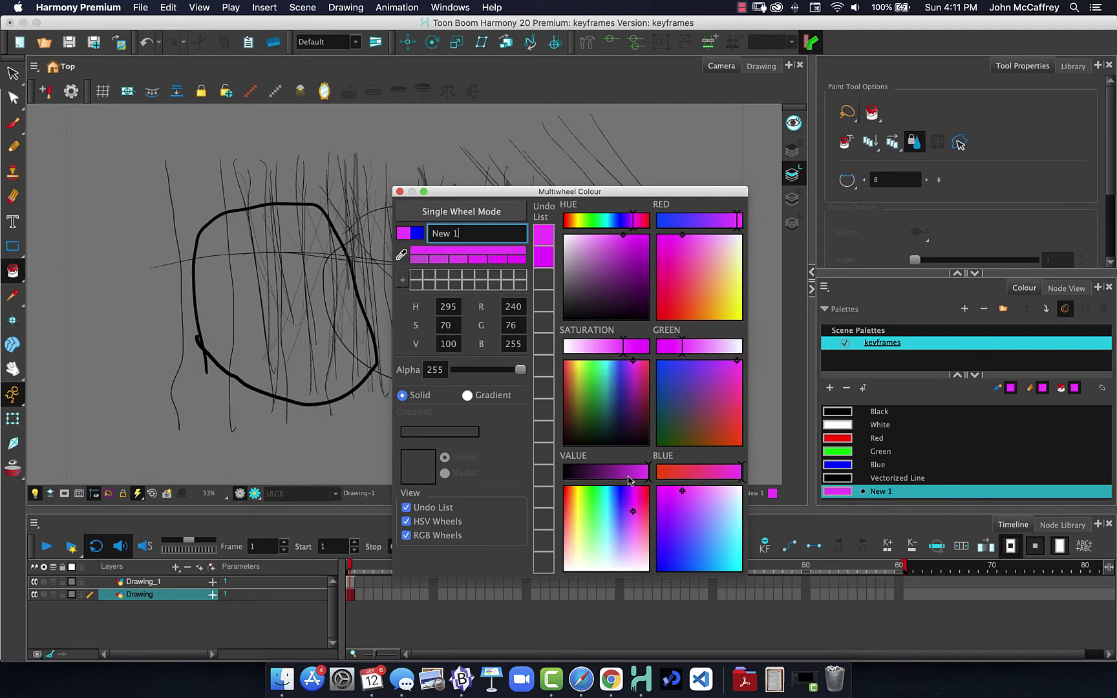
drag(626, 478, 624, 475)
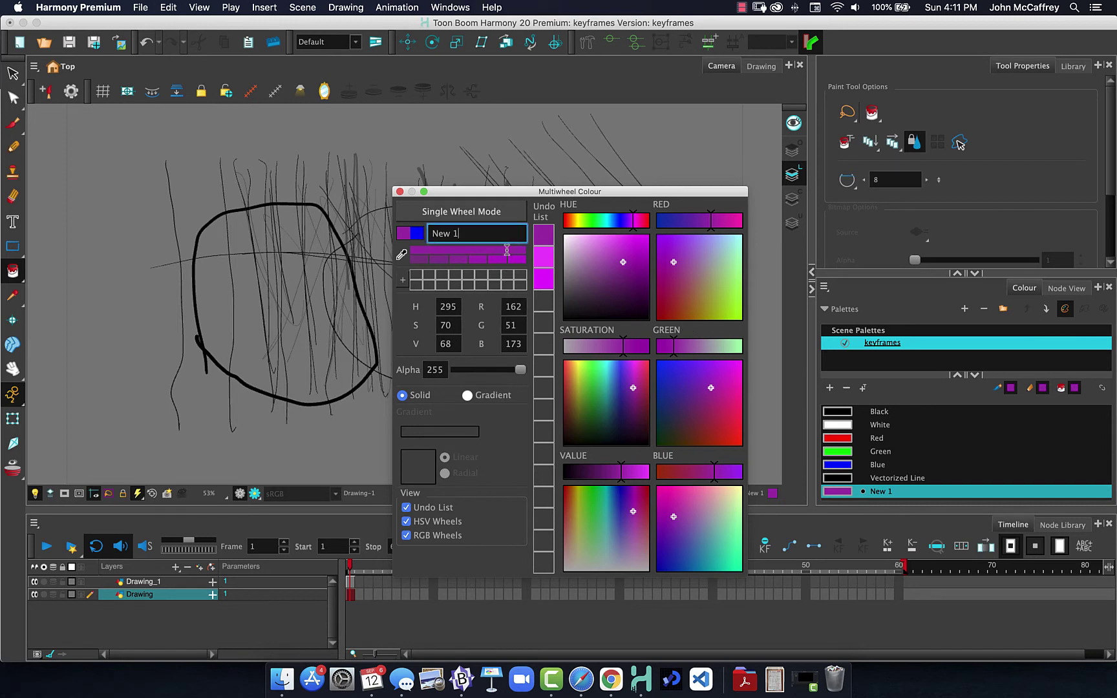
click(486, 217)
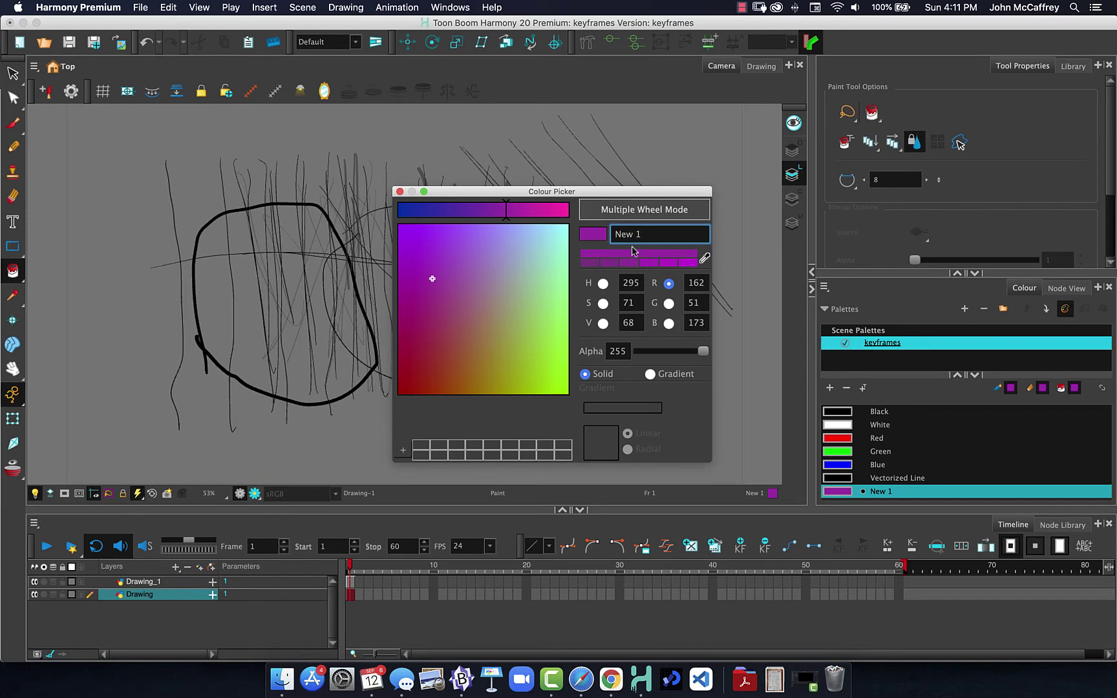
click(636, 213)
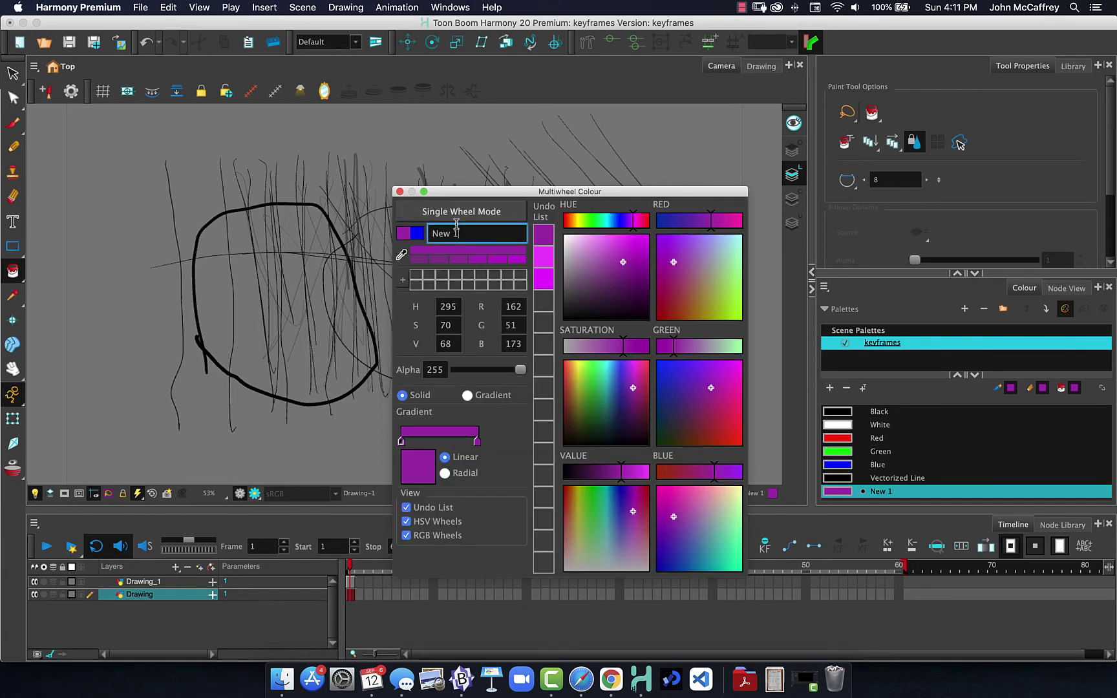
- Close the colour window and fill two enclosed areas inside the thick black outline with the new purple
click(401, 192)
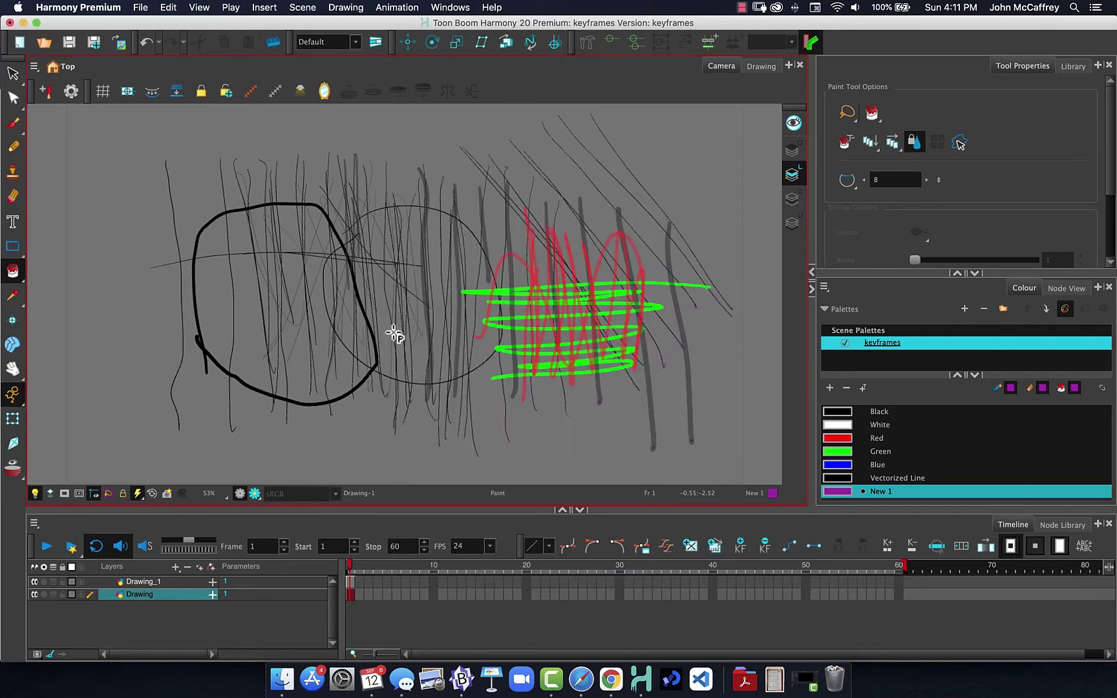
click(290, 299)
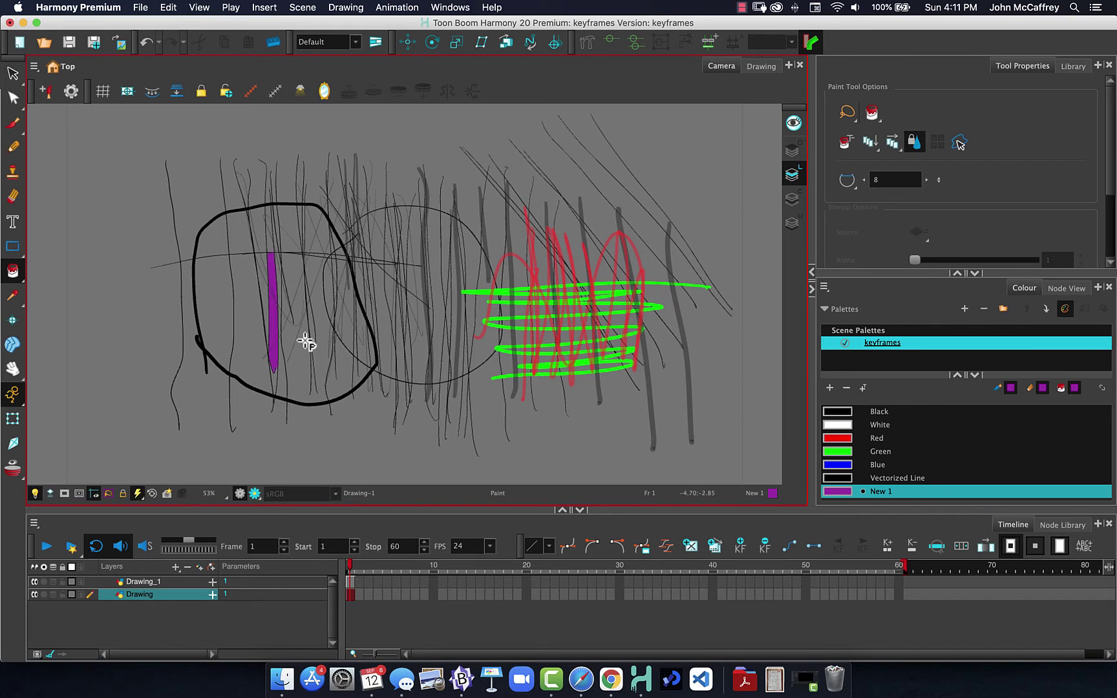
click(215, 251)
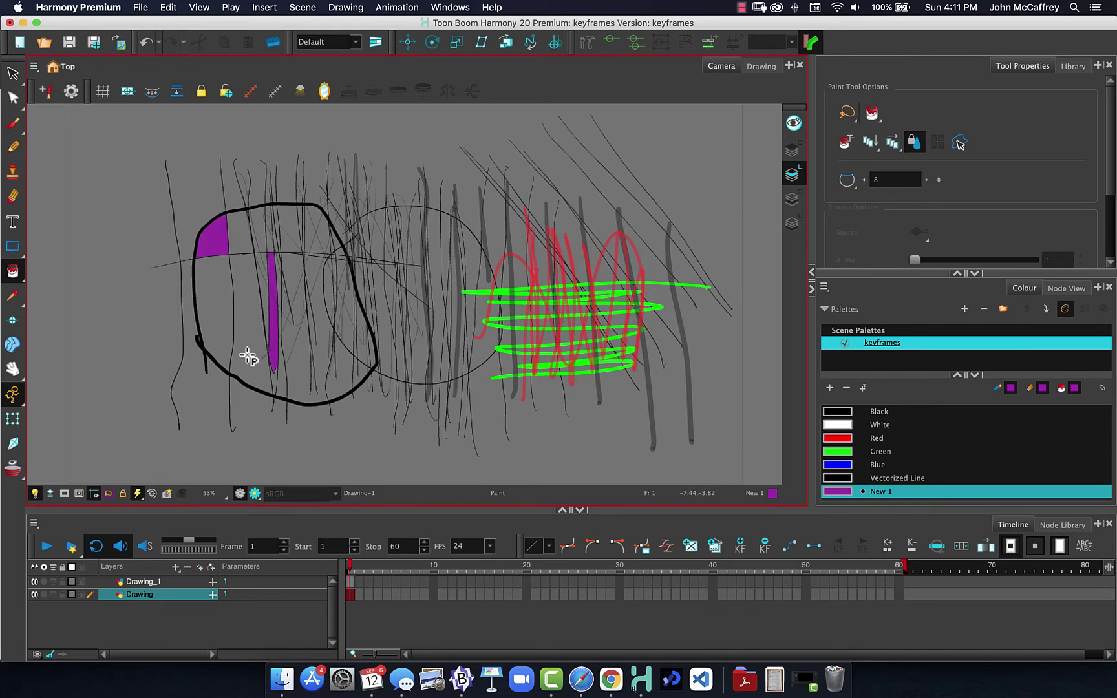
- Make Drawing_1 the active layer at frame 1, with Black as the colour and the Select tool active
click(349, 582)
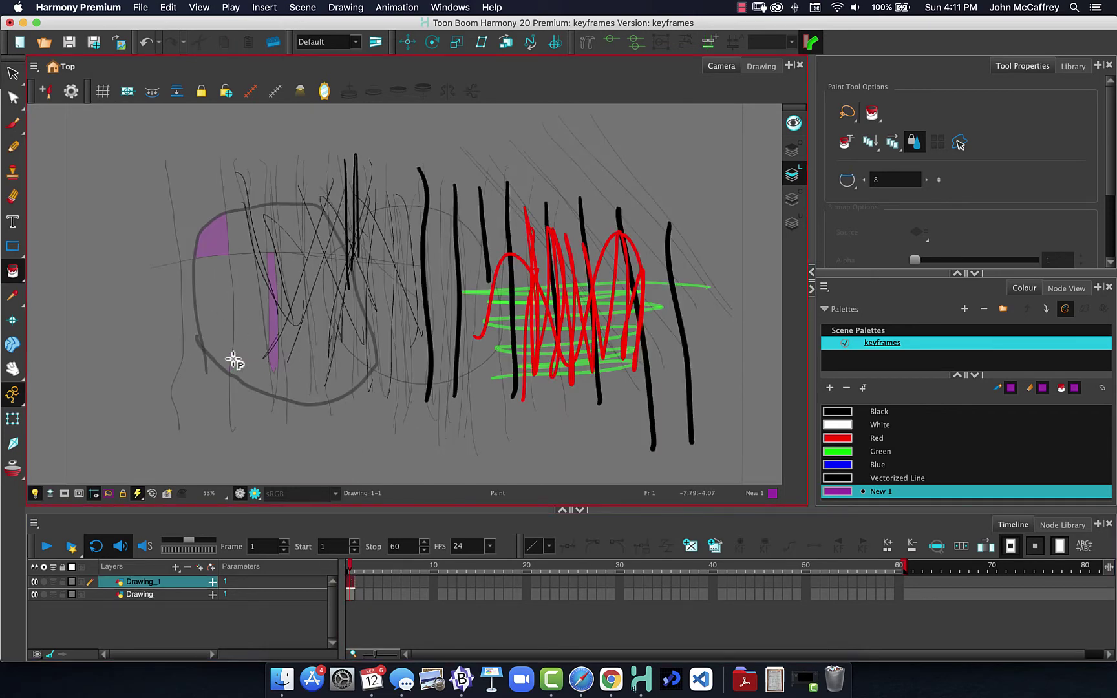
click(836, 414)
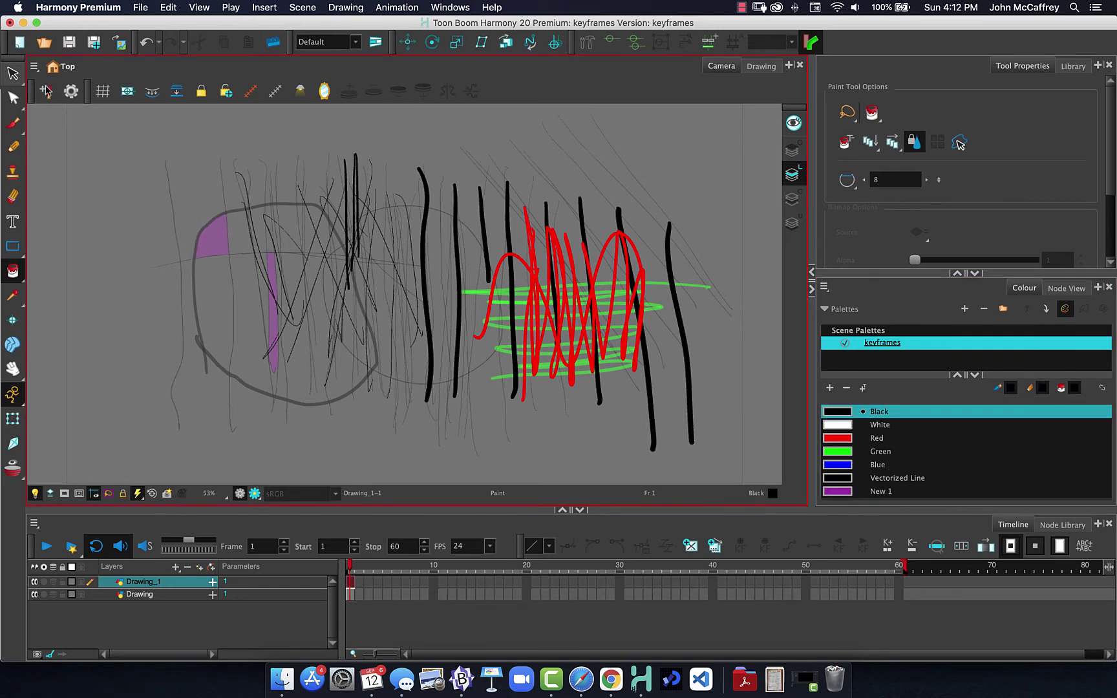
click(13, 74)
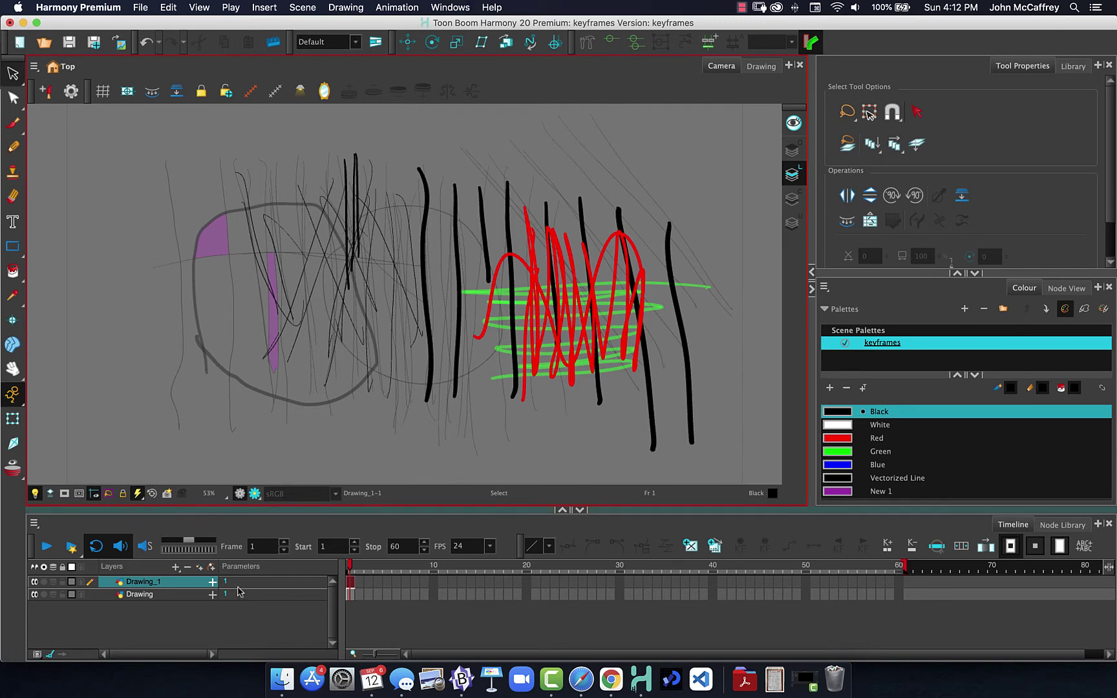
- Add a new vector drawing layer and pencil a black square, a circle with a small gap and a wide-open oval across it
click(201, 567)
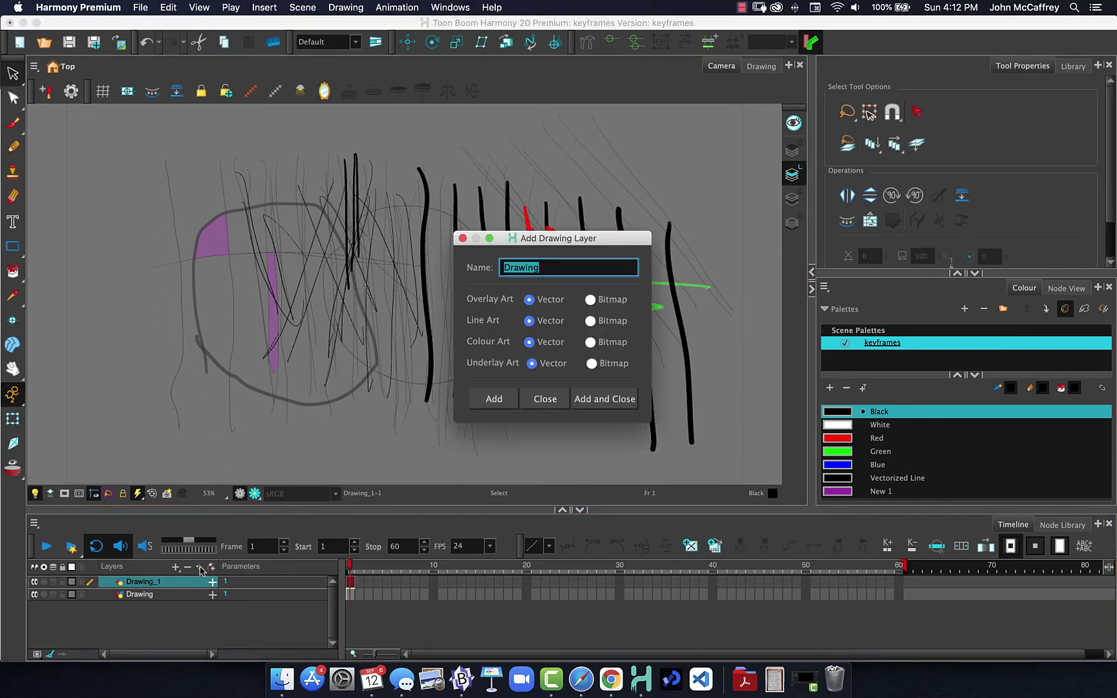
click(604, 399)
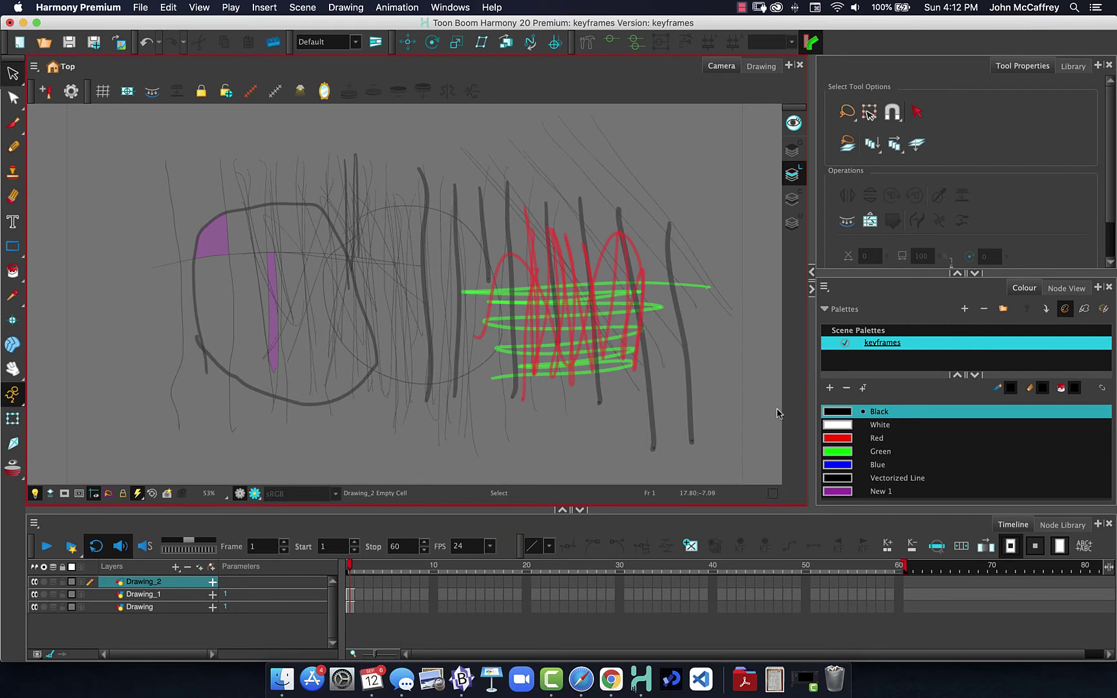
click(12, 146)
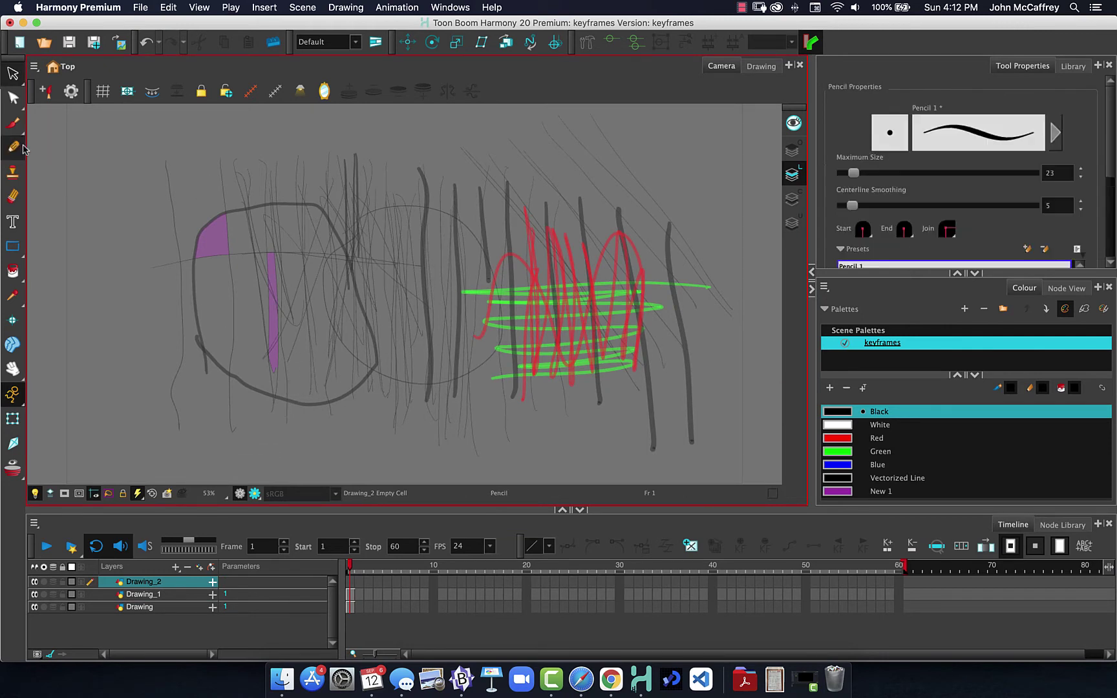
mouse_move(265, 147)
mouse_down()
mouse_move(169, 137)
mouse_move(164, 176)
mouse_move(194, 288)
mouse_up()
drag(284, 255, 267, 150)
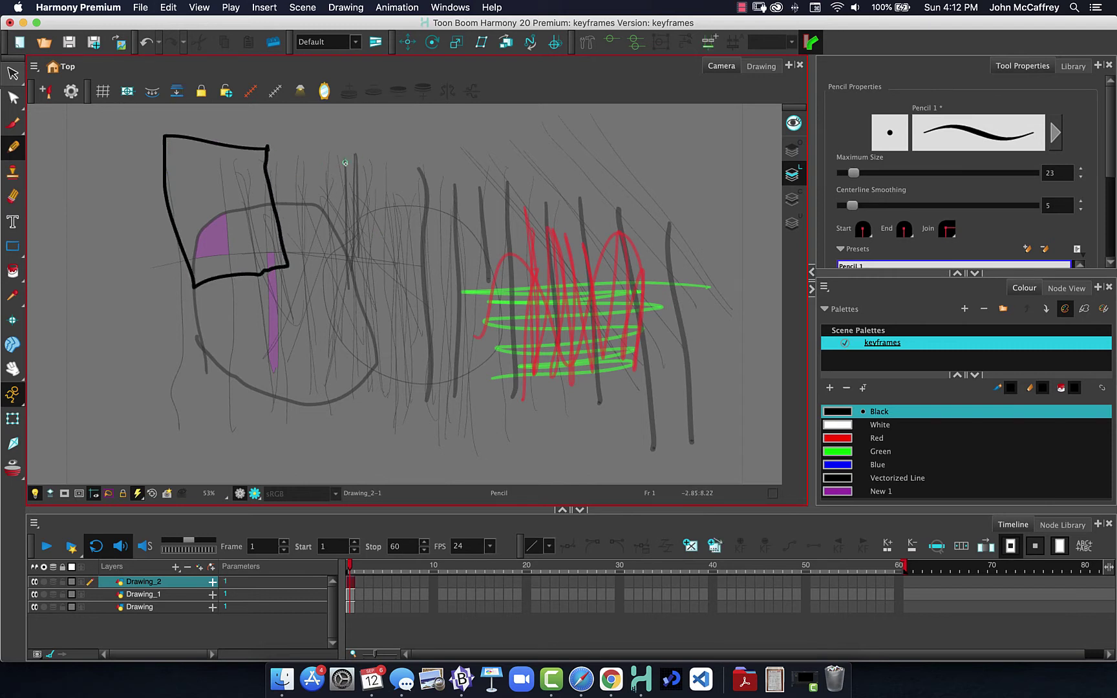
mouse_move(336, 246)
mouse_down()
mouse_move(392, 255)
mouse_move(427, 225)
mouse_up()
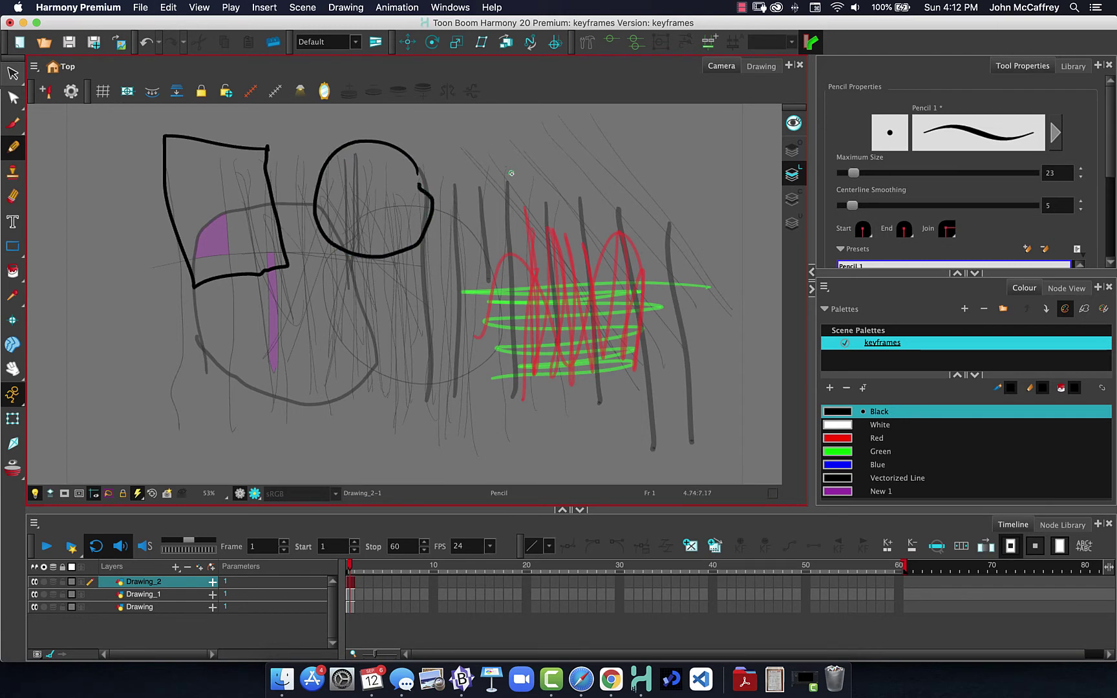
mouse_move(536, 140)
mouse_down()
mouse_move(496, 238)
mouse_move(587, 244)
mouse_move(631, 201)
mouse_up()
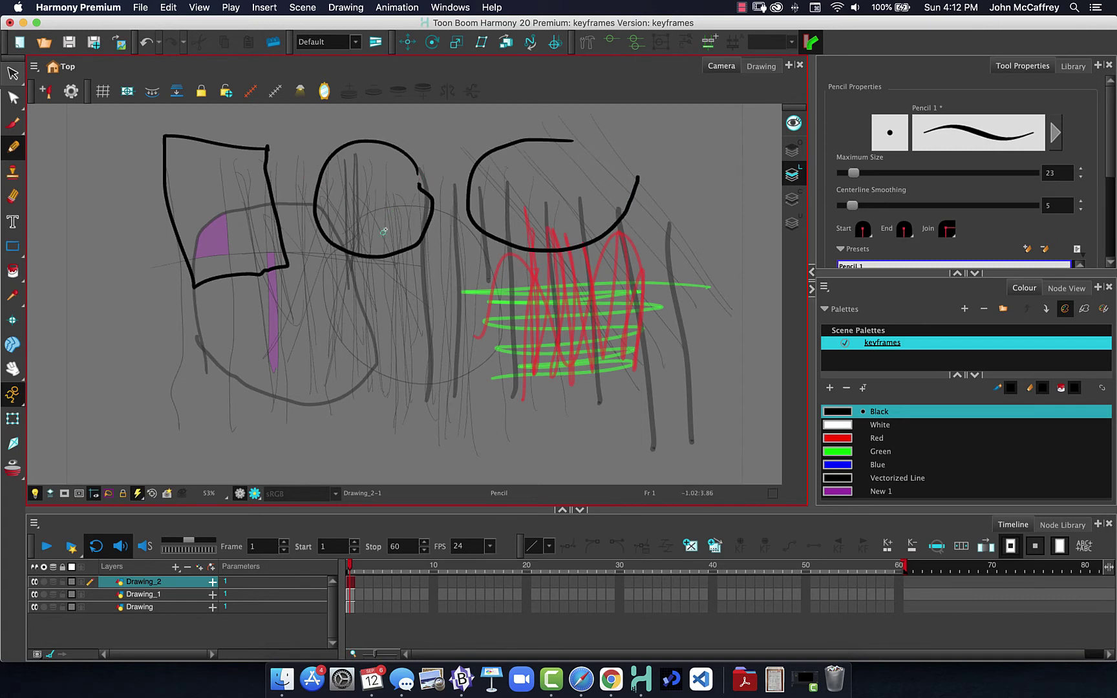
- Fill the square and the circle with the purple New 1 colour using the Paint tool
click(834, 491)
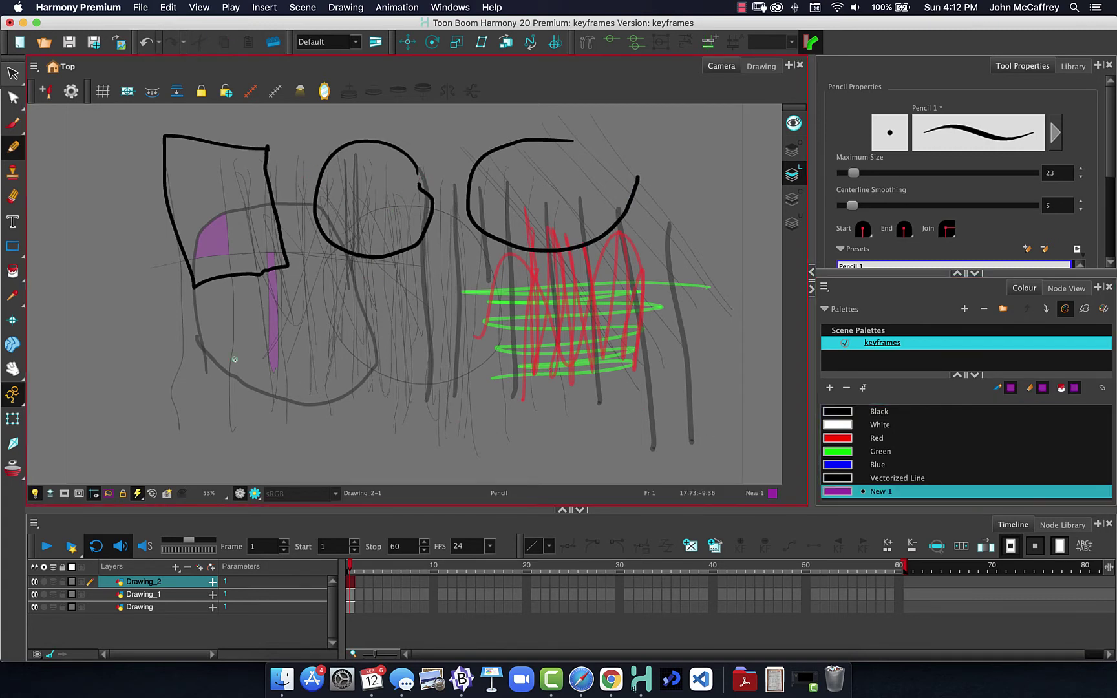
click(12, 271)
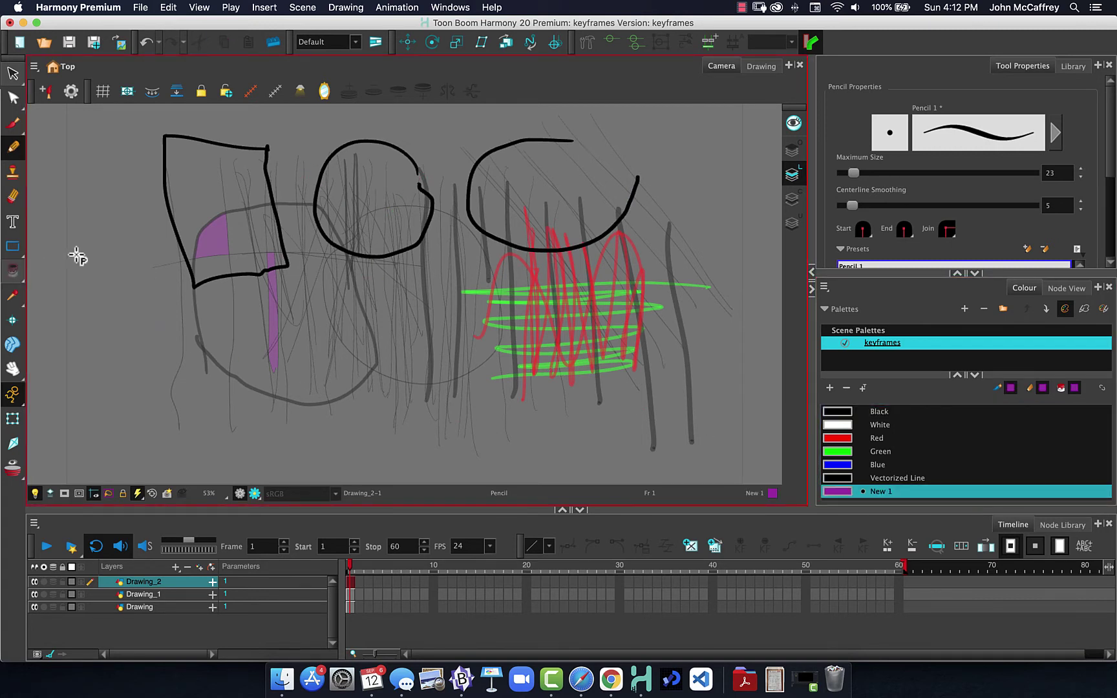
click(196, 204)
click(364, 192)
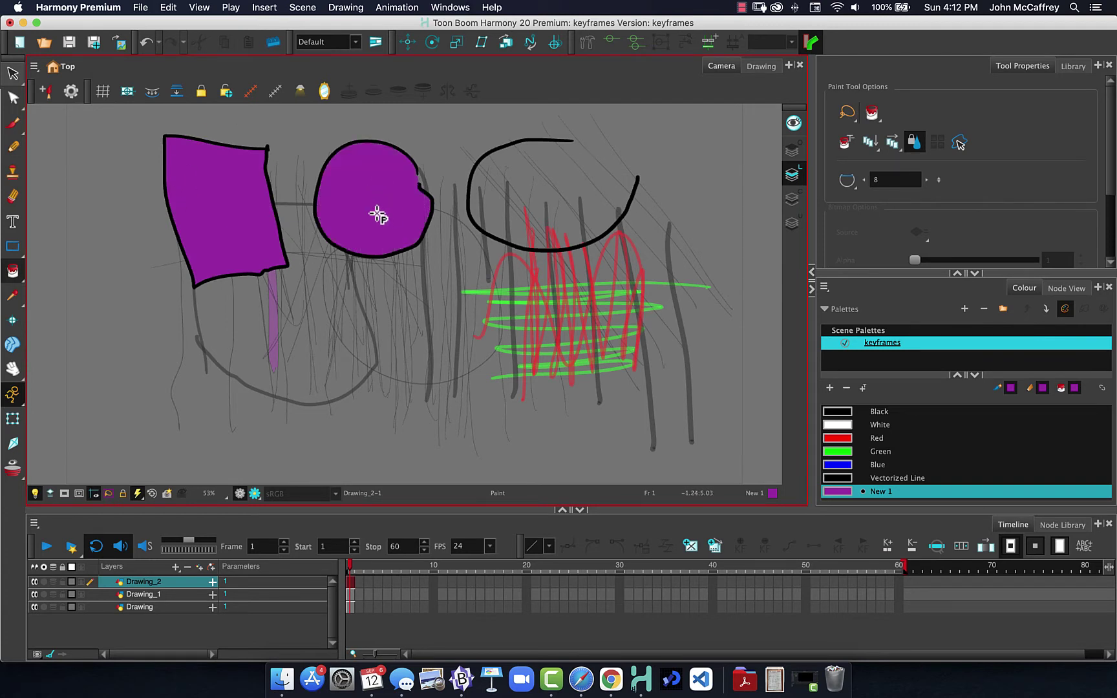
- Set the Paint tool to No Close Gap and undo the circle's purple fill
click(847, 180)
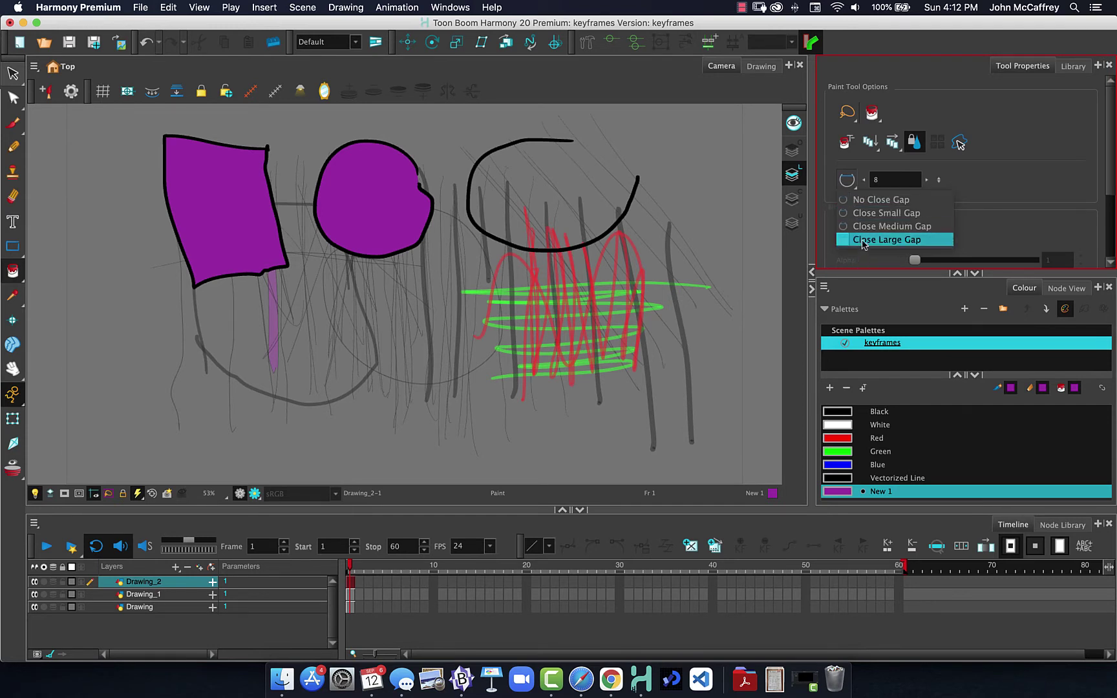
click(864, 200)
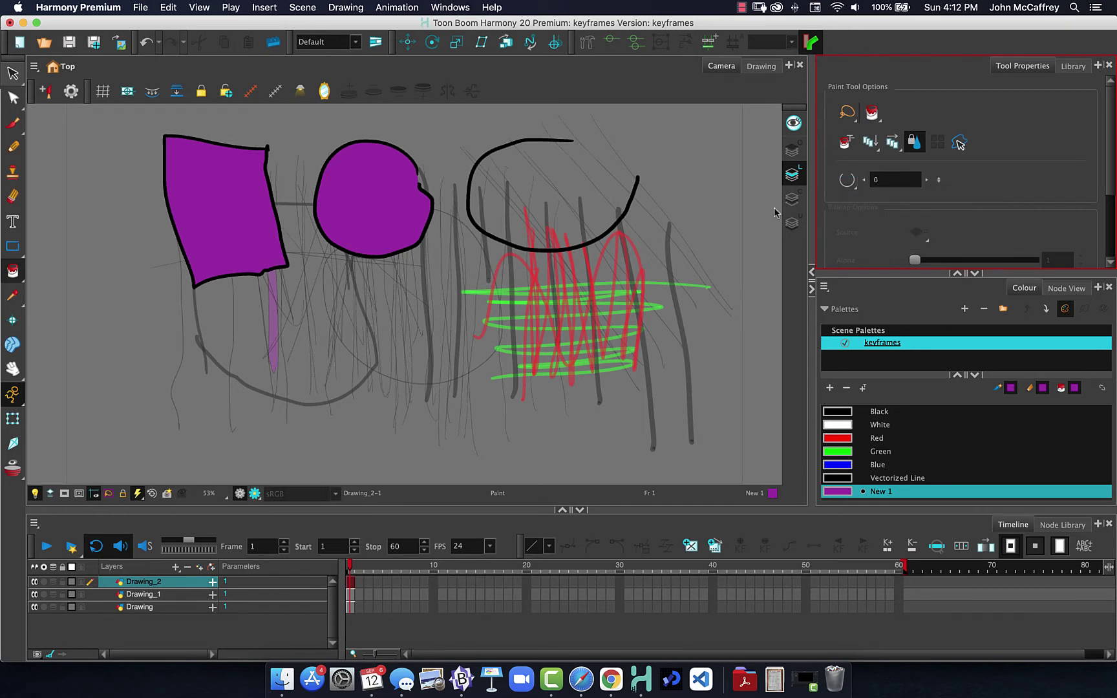
key(super+z)
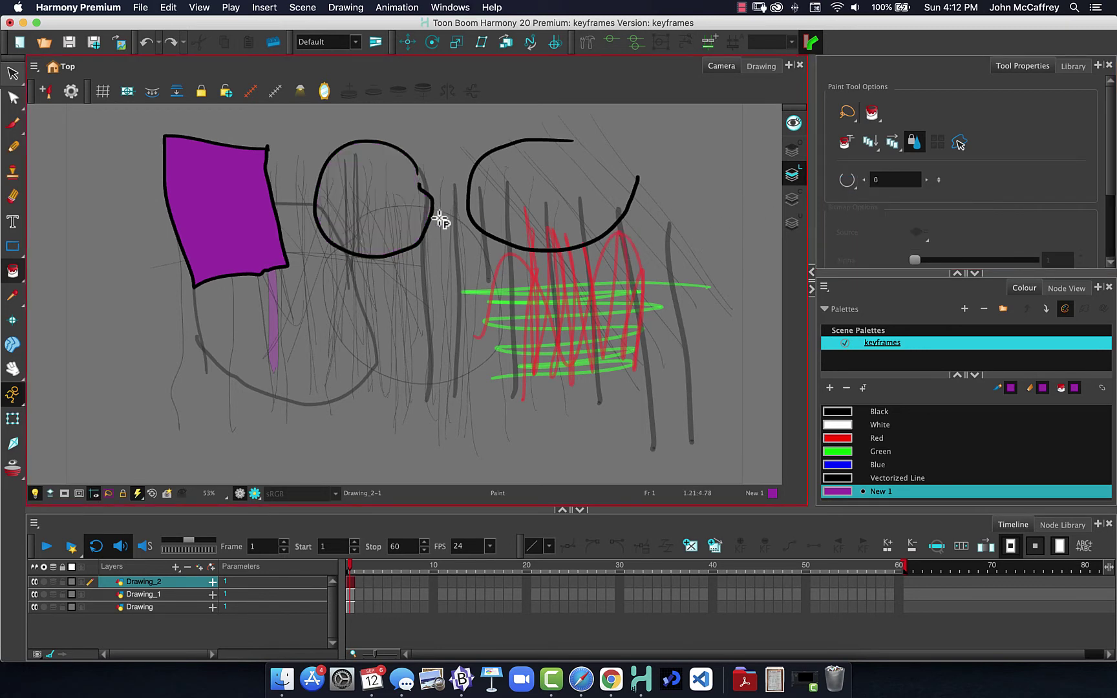
click(847, 180)
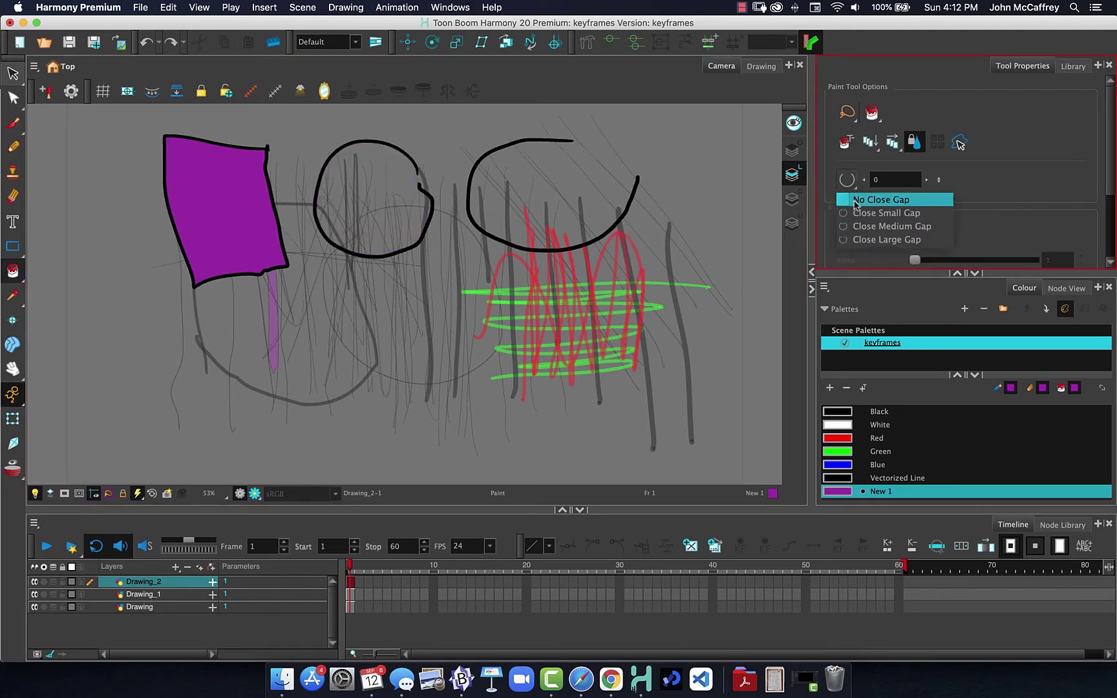
click(854, 202)
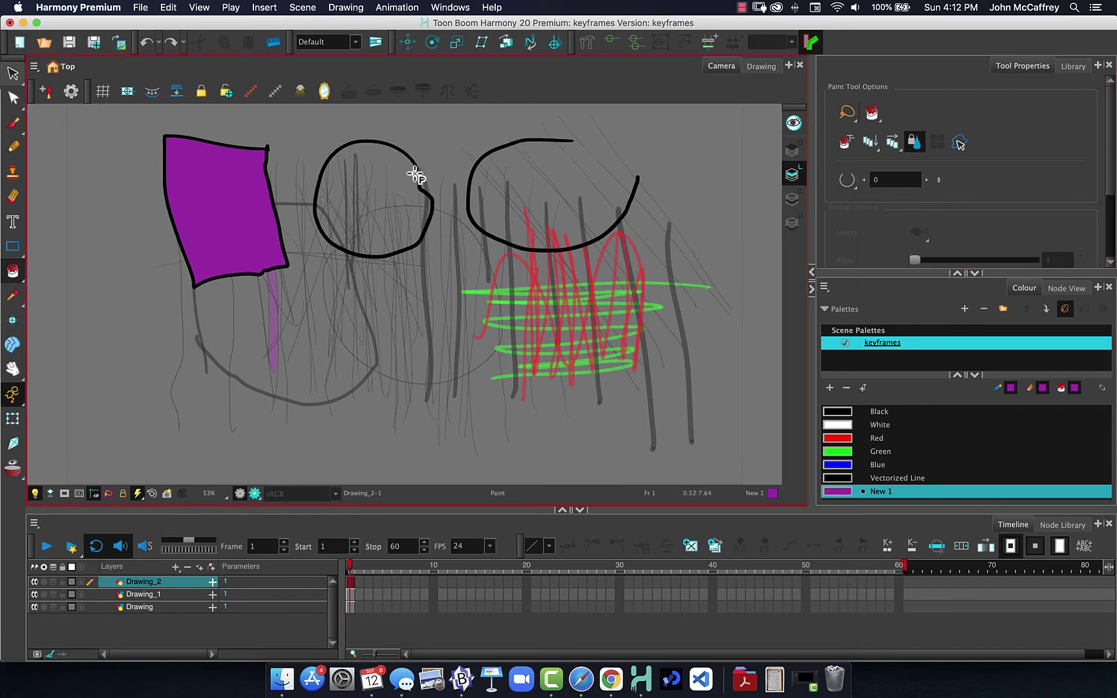
- Enlarge the view around the circle's gap and solo the Drawing_2 layer
scroll(416, 172, up, 4)
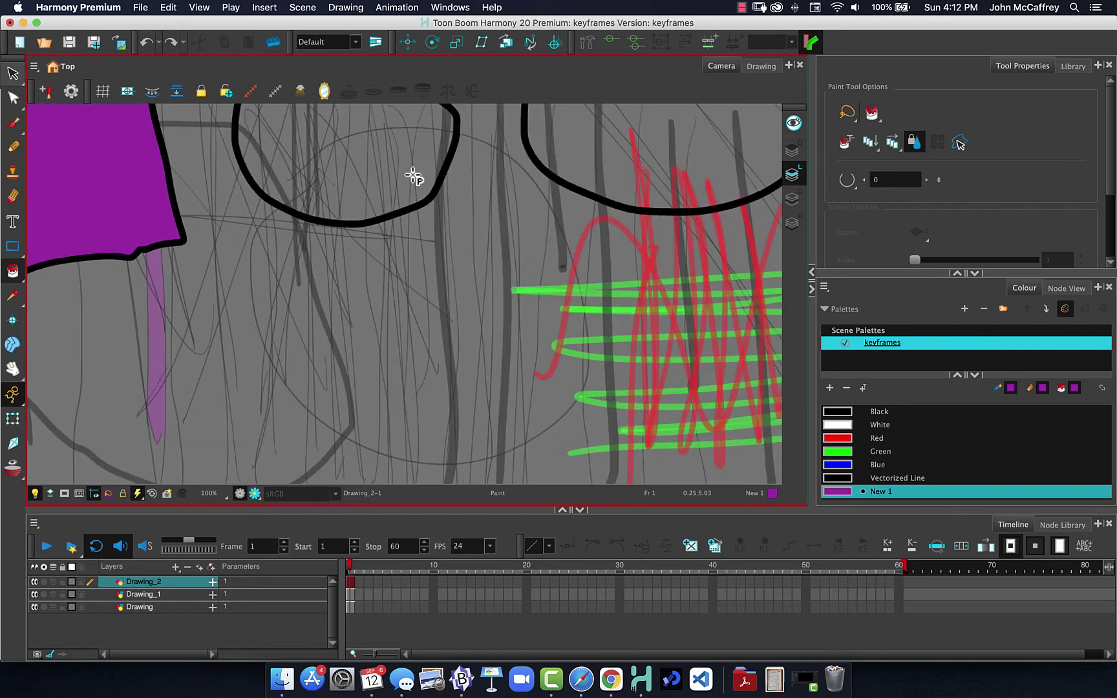
key(2)
mouse_move(407, 180)
mouse_down()
mouse_move(444, 406)
mouse_move(449, 398)
mouse_up()
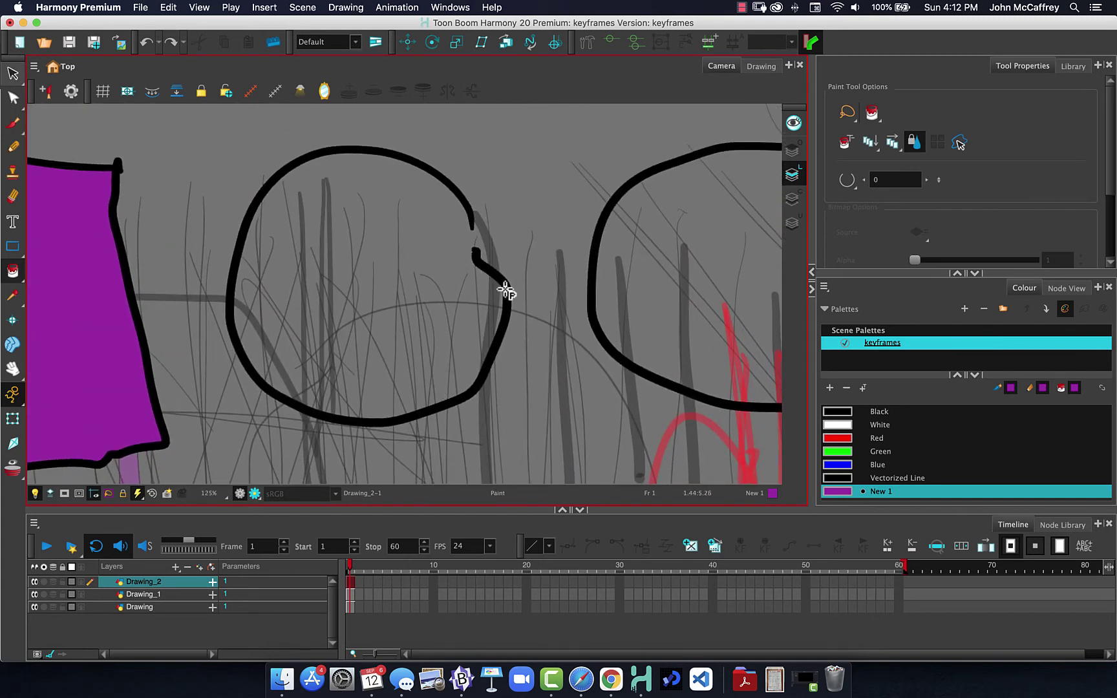
click(43, 582)
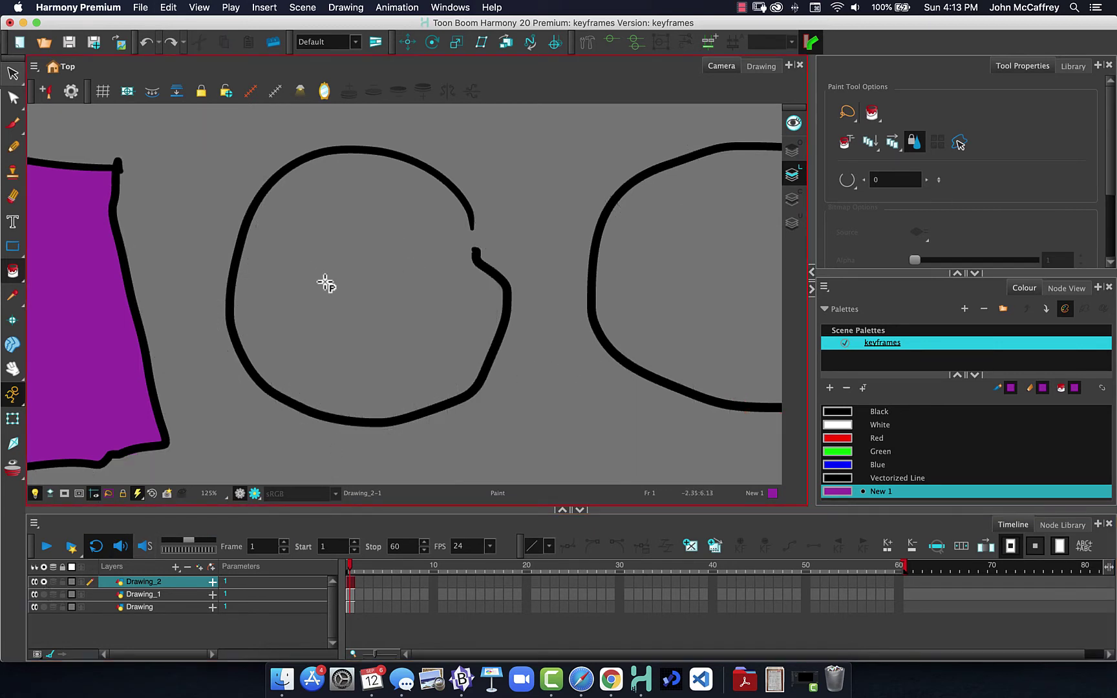
- Try to fill the gapped circle with purple using Close Small Gap, Close Medium Gap and Close Large Gap, ending with a gap value of 10
click(847, 179)
click(857, 217)
click(848, 179)
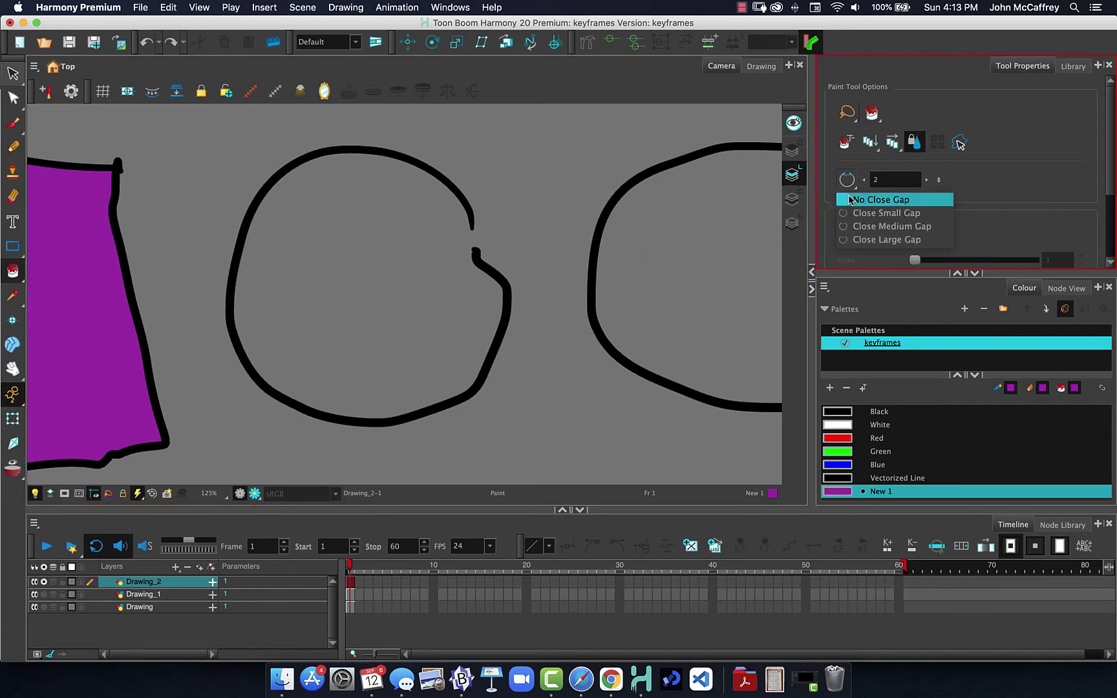
click(856, 231)
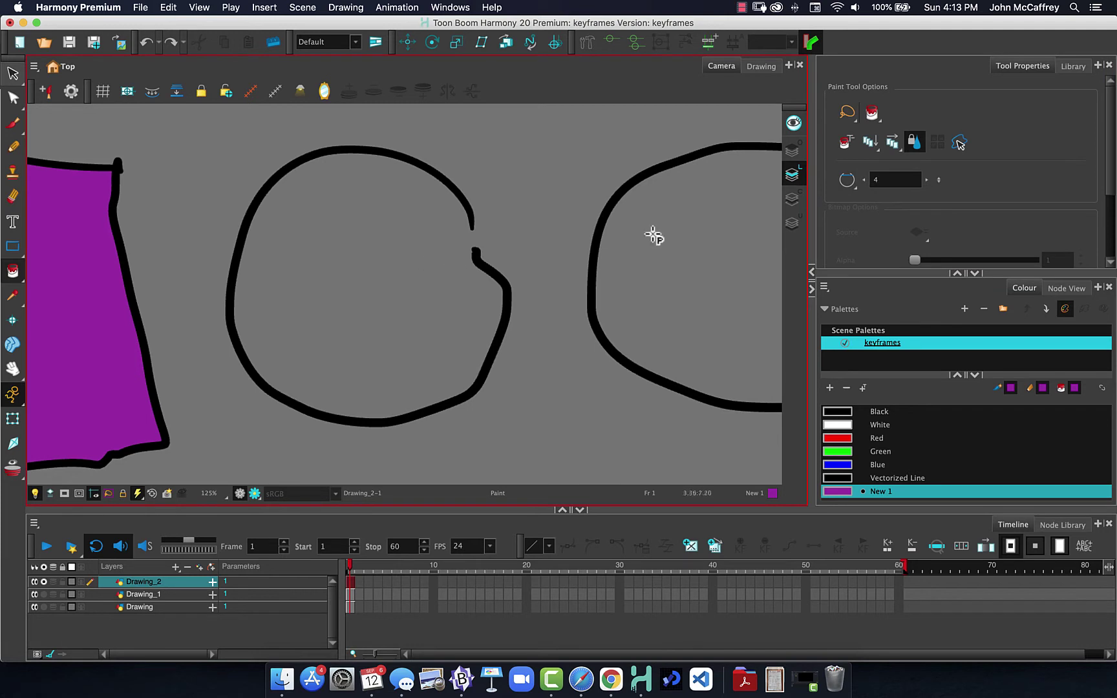
click(846, 183)
click(855, 246)
mouse_move(364, 227)
mouse_down()
mouse_move(374, 282)
mouse_move(392, 240)
mouse_move(421, 343)
mouse_up()
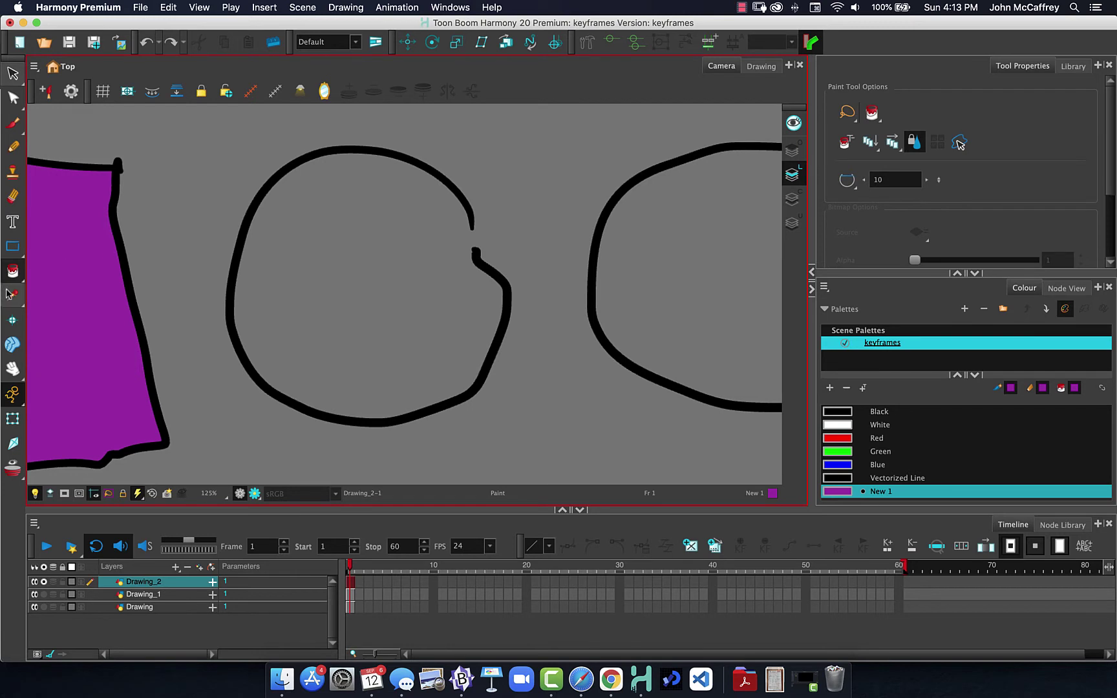
click(13, 275)
click(340, 230)
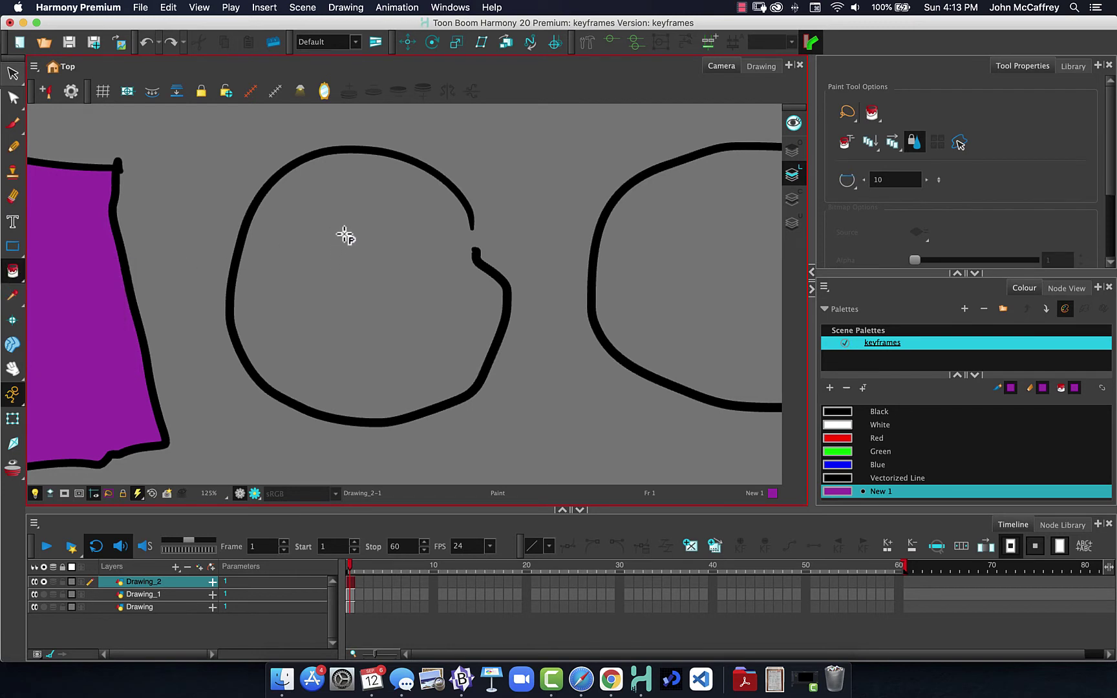
mouse_move(357, 213)
mouse_down()
mouse_move(394, 277)
mouse_move(314, 317)
mouse_move(323, 315)
mouse_up()
- Extend the upper end of the circle's outline with a Black Pencil stroke to narrow the gap
click(13, 147)
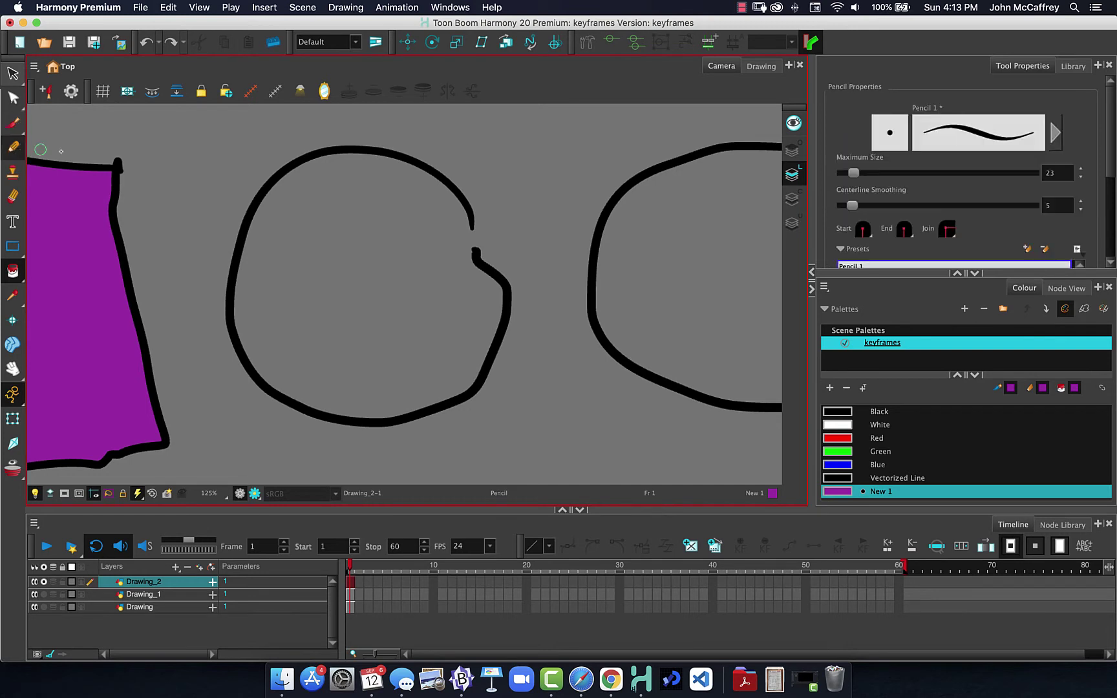
click(843, 412)
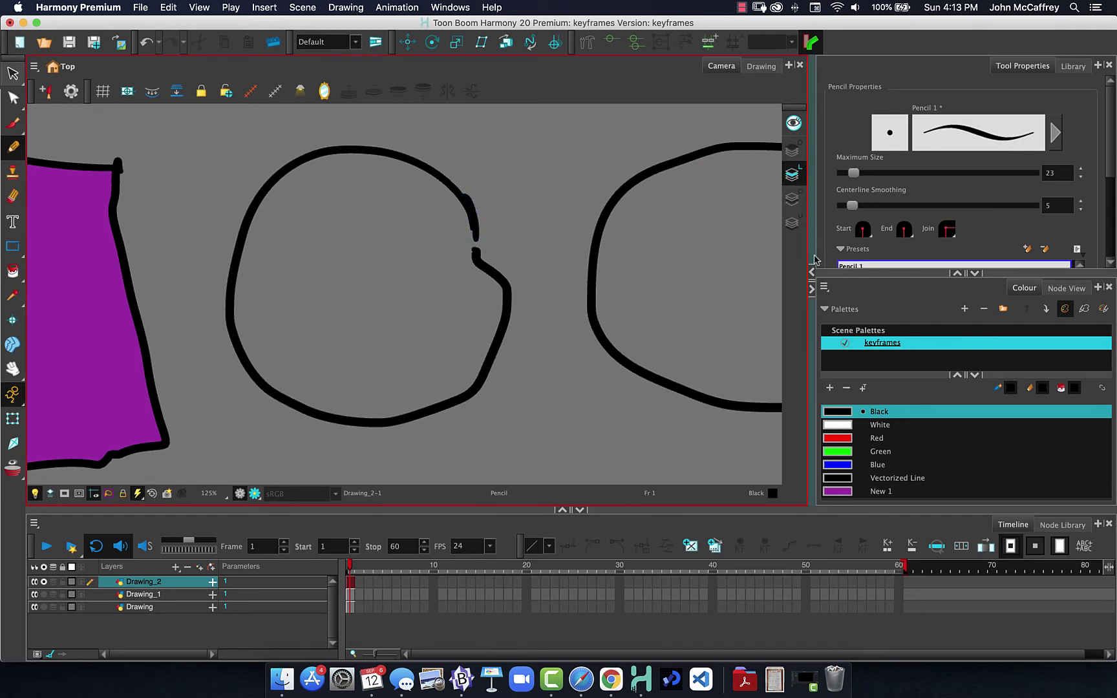
- Fill the circle with Black using the Paint tool, undo it, and fill the circle with the purple New 1 colour instead
click(12, 272)
click(312, 287)
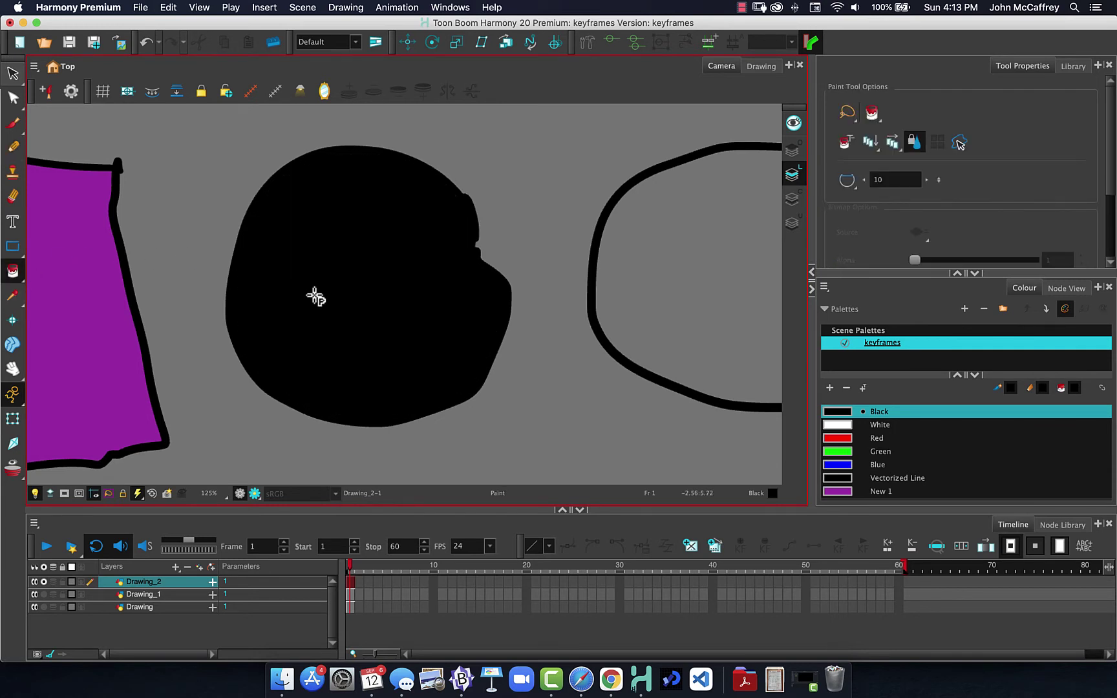
key(super+z)
click(839, 495)
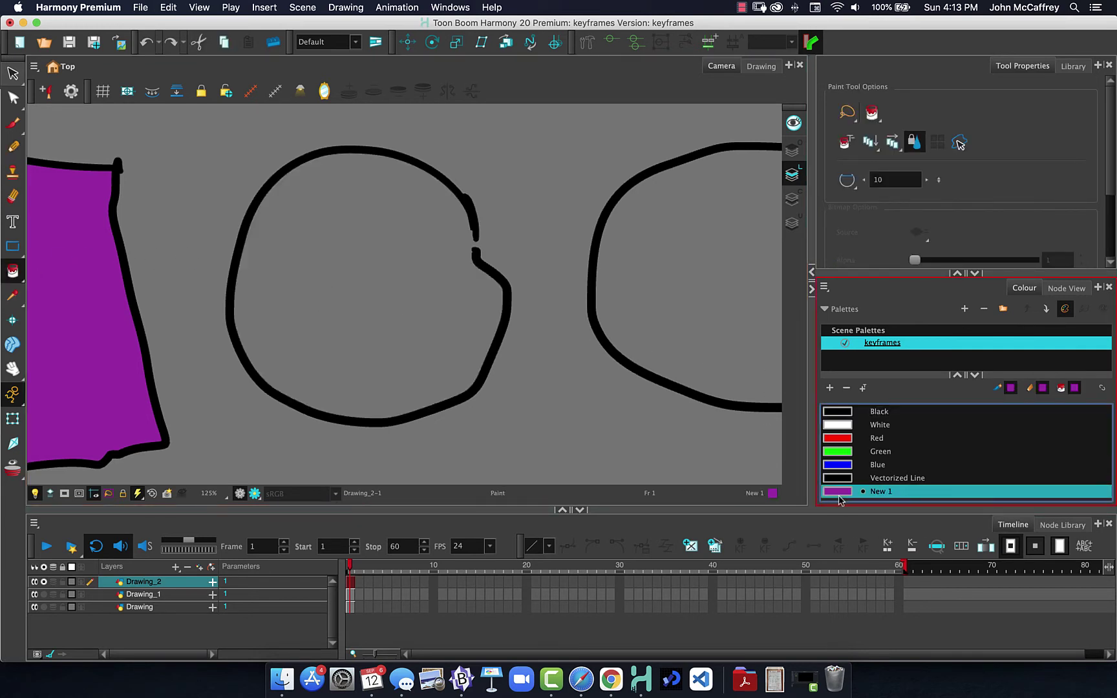
click(404, 296)
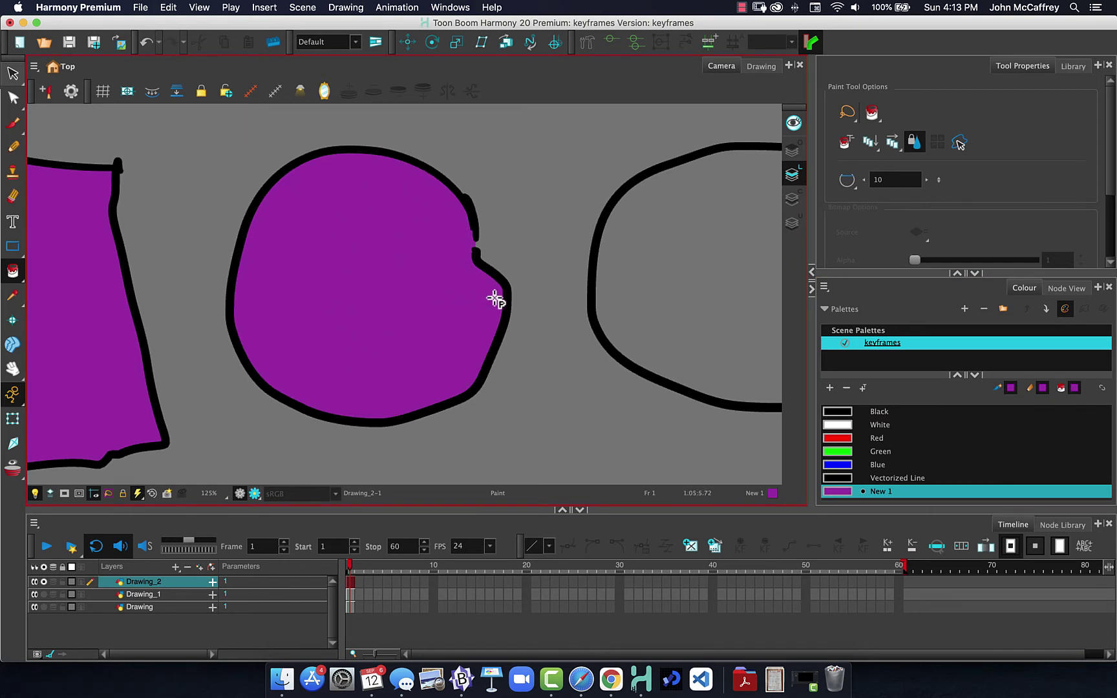
- Draw an invisible line across the wide opening of the oval with the Stroke tool and dismiss the message
drag(547, 270, 200, 299)
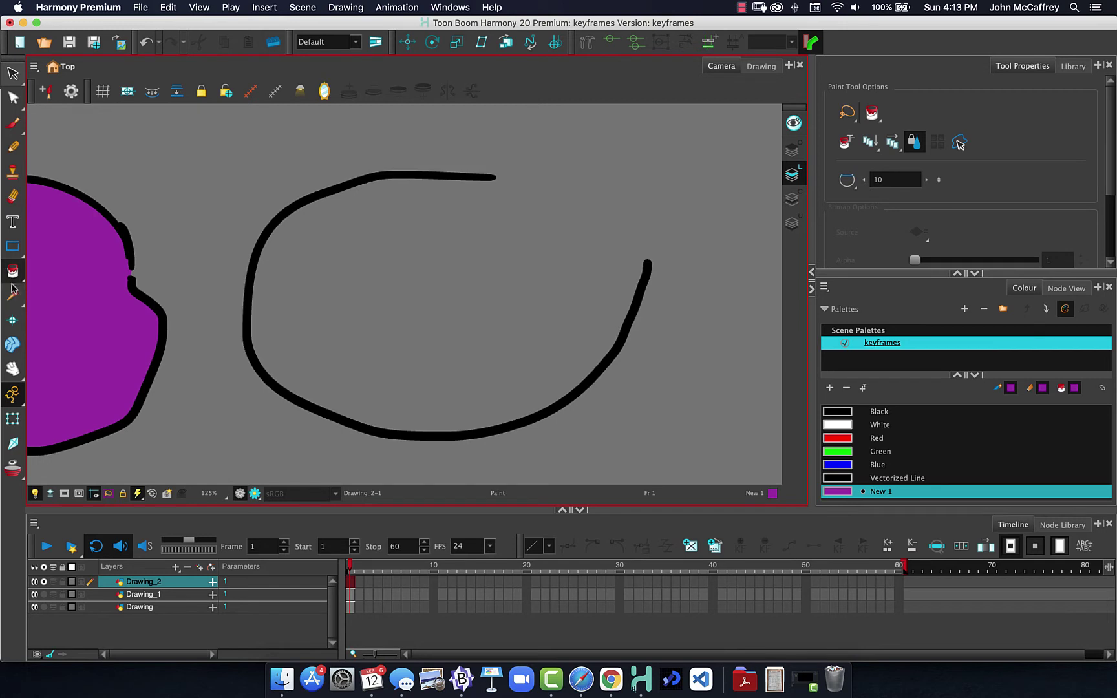
click(12, 277)
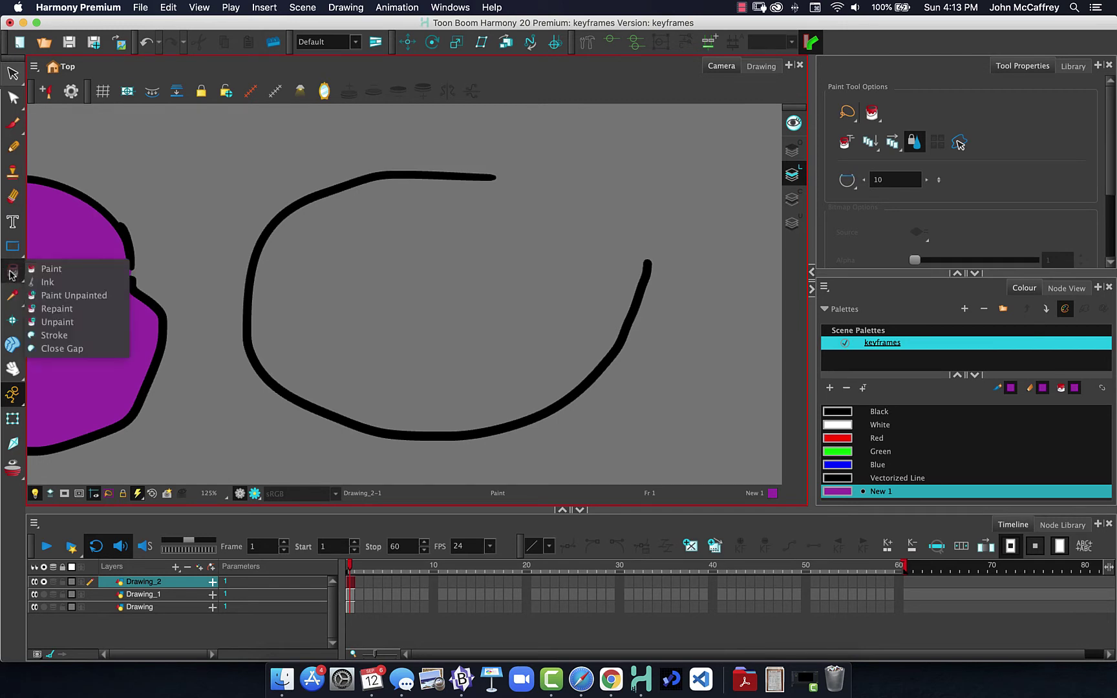
click(99, 335)
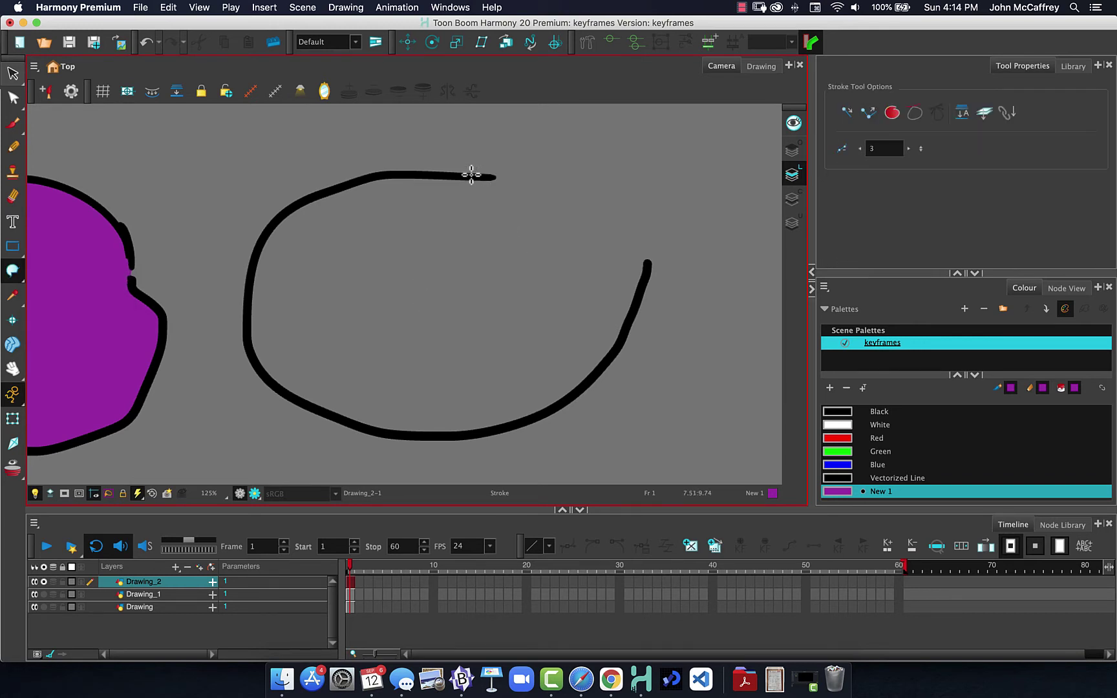
drag(489, 177, 731, 329)
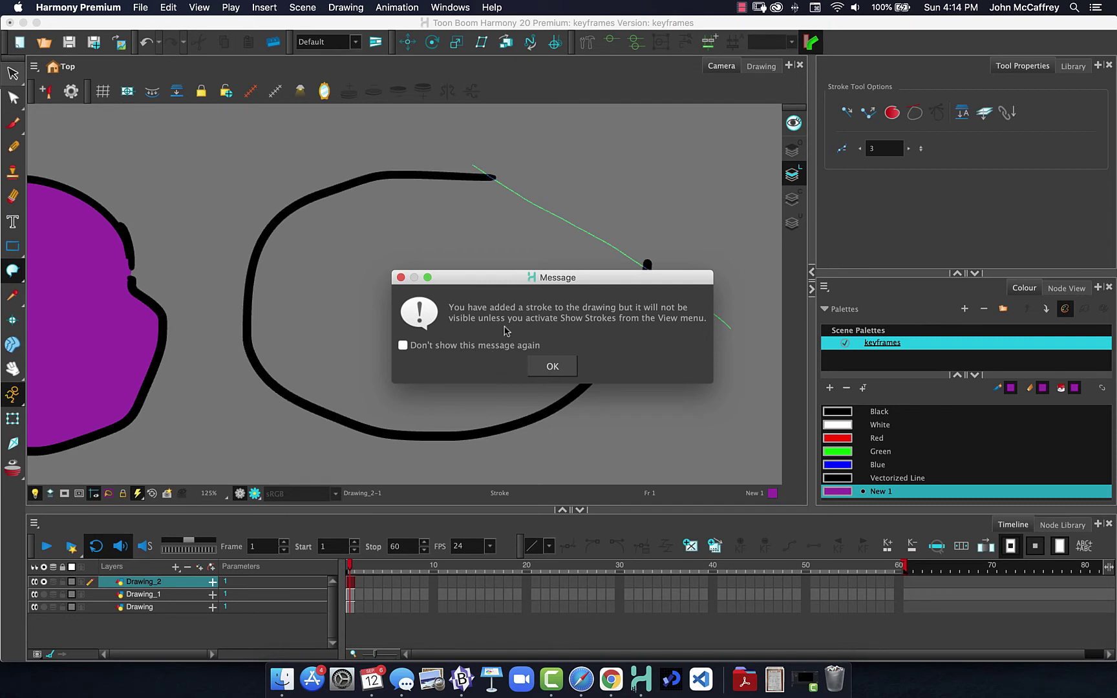
click(550, 366)
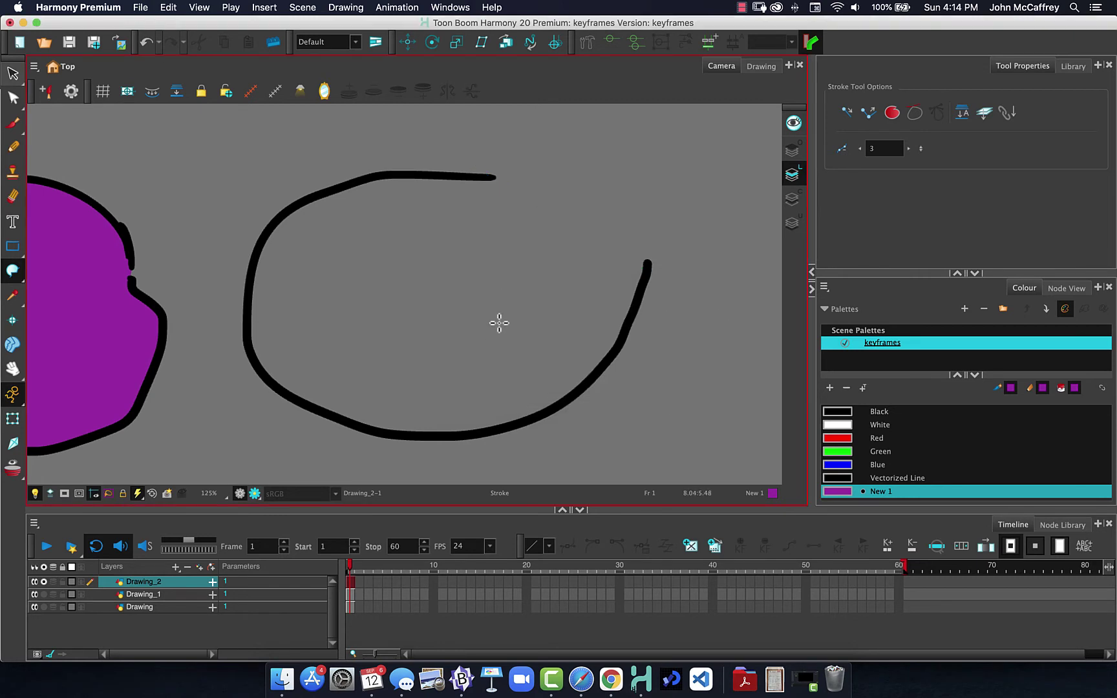
- Fill the oval with purple using the Paint tool, and undo that fill, the invisible stroke and the circle's fill
click(12, 271)
click(47, 268)
click(373, 298)
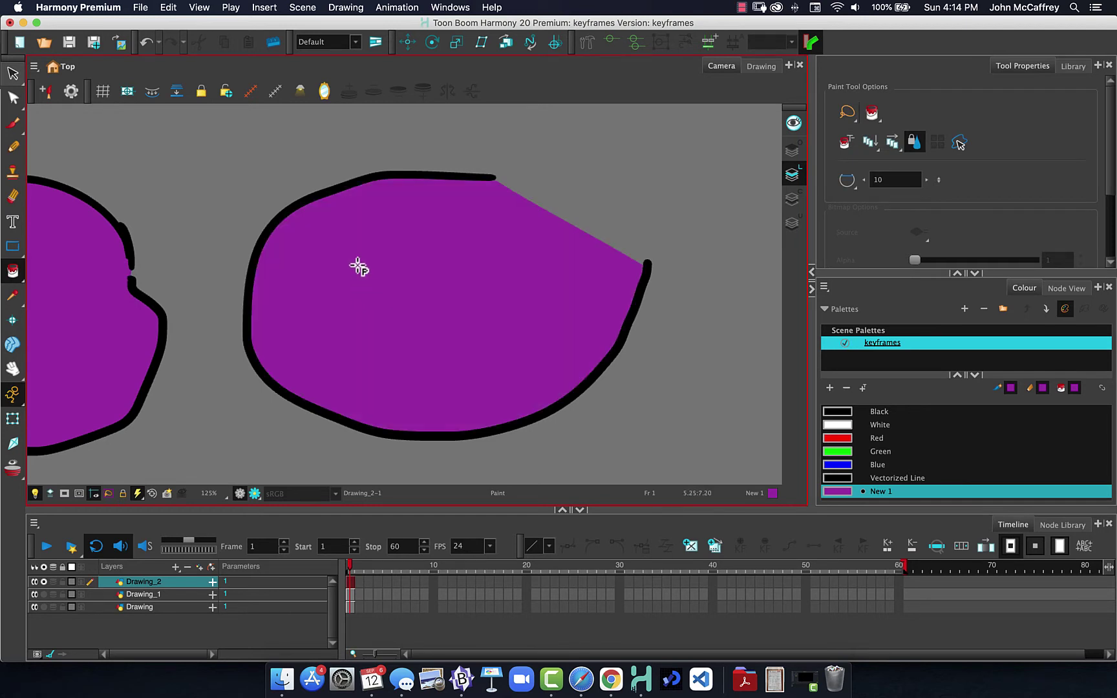
key(super+z)
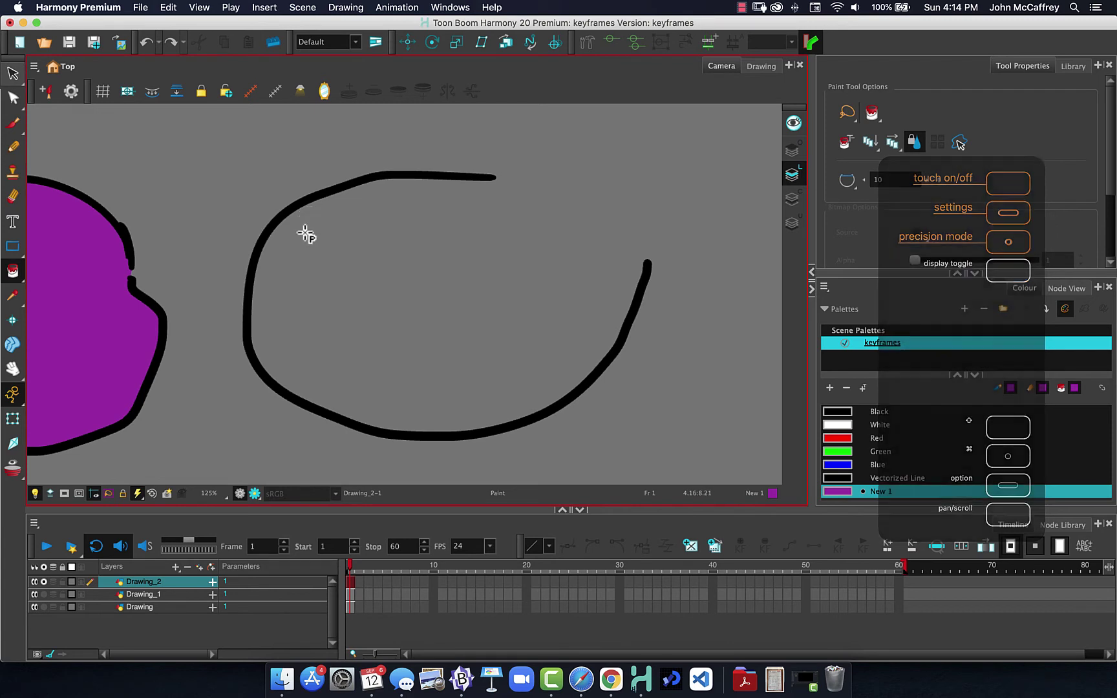
key(super+z)
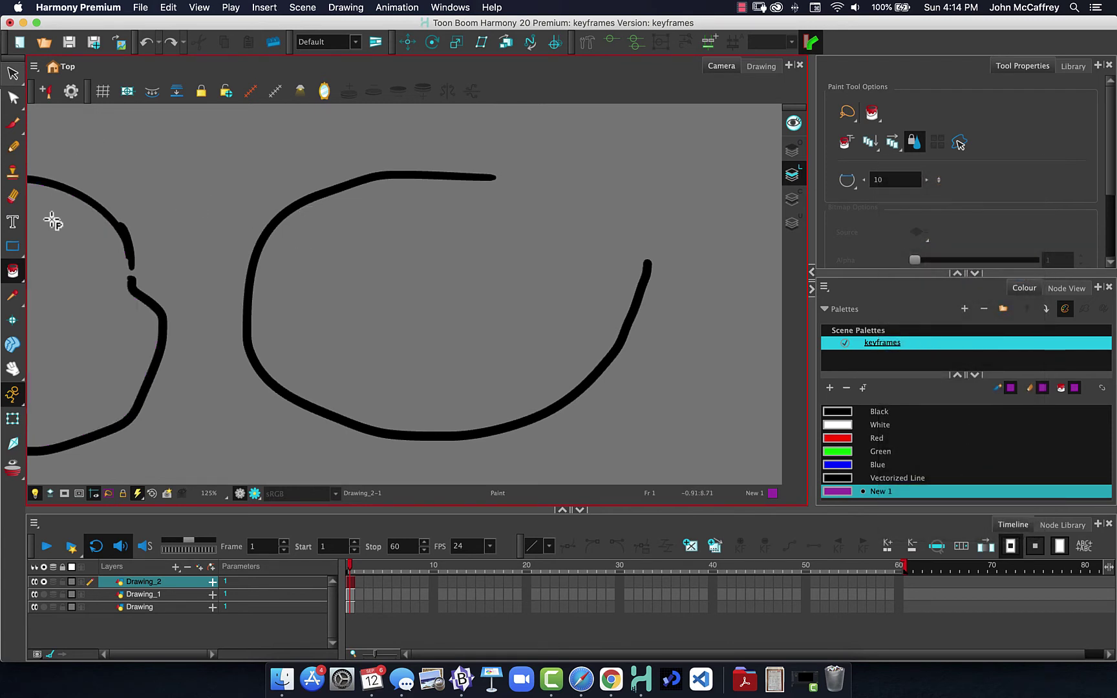
- Turn on Show Strokes for the view to display the drawing's invisible stroke lines
click(200, 6)
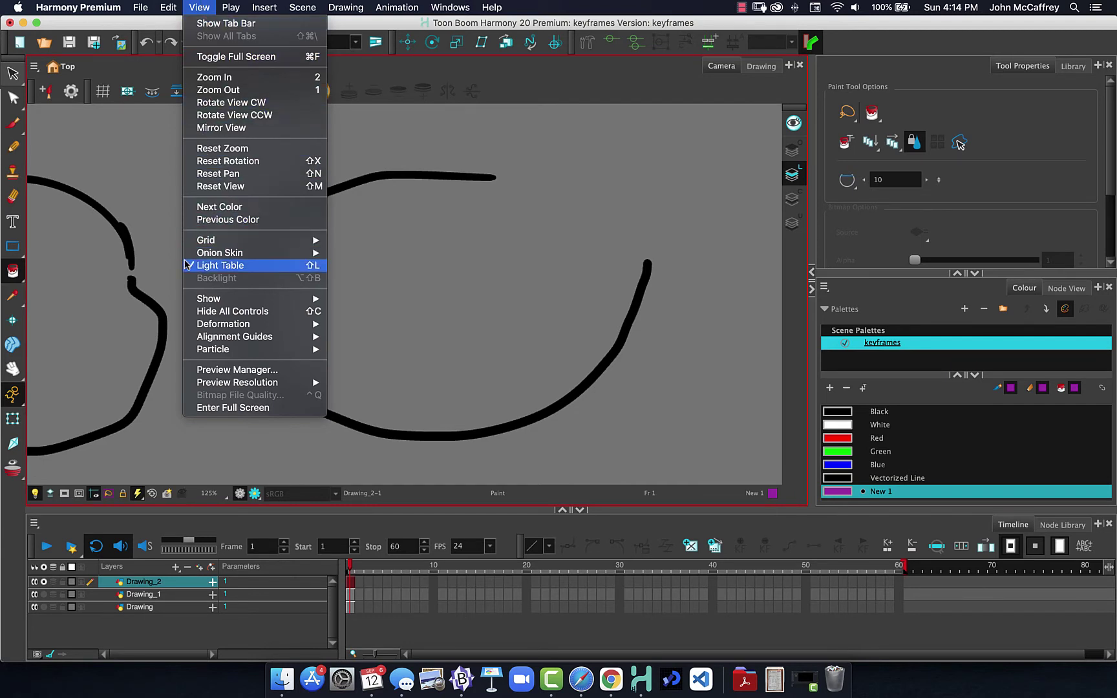
mouse_move(199, 302)
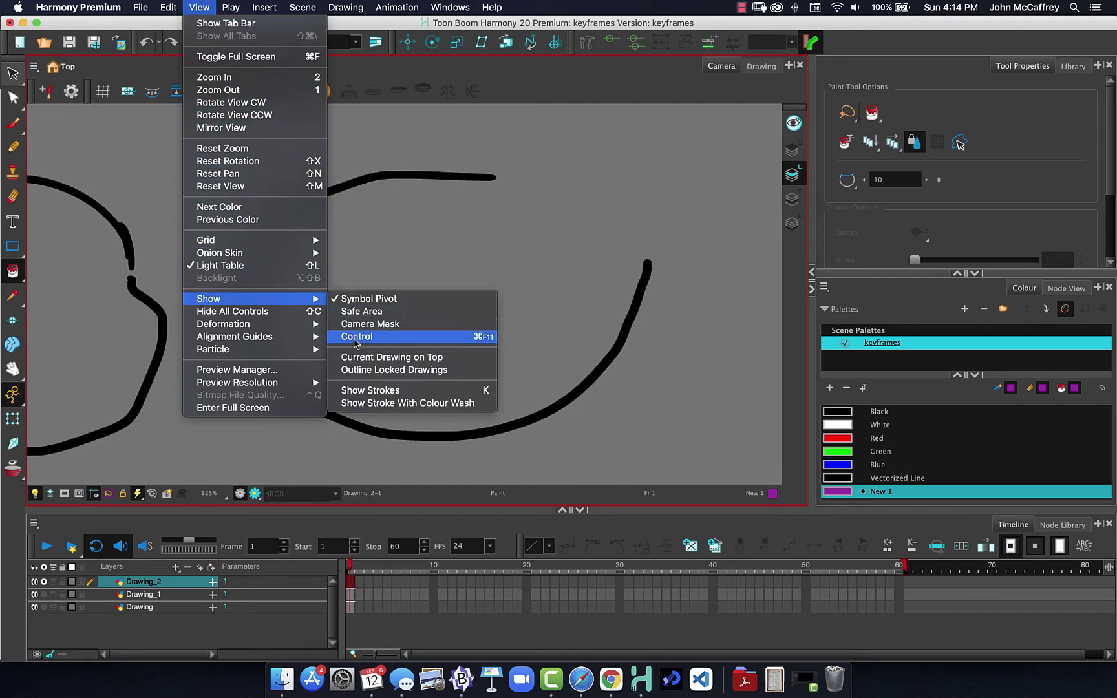
click(364, 397)
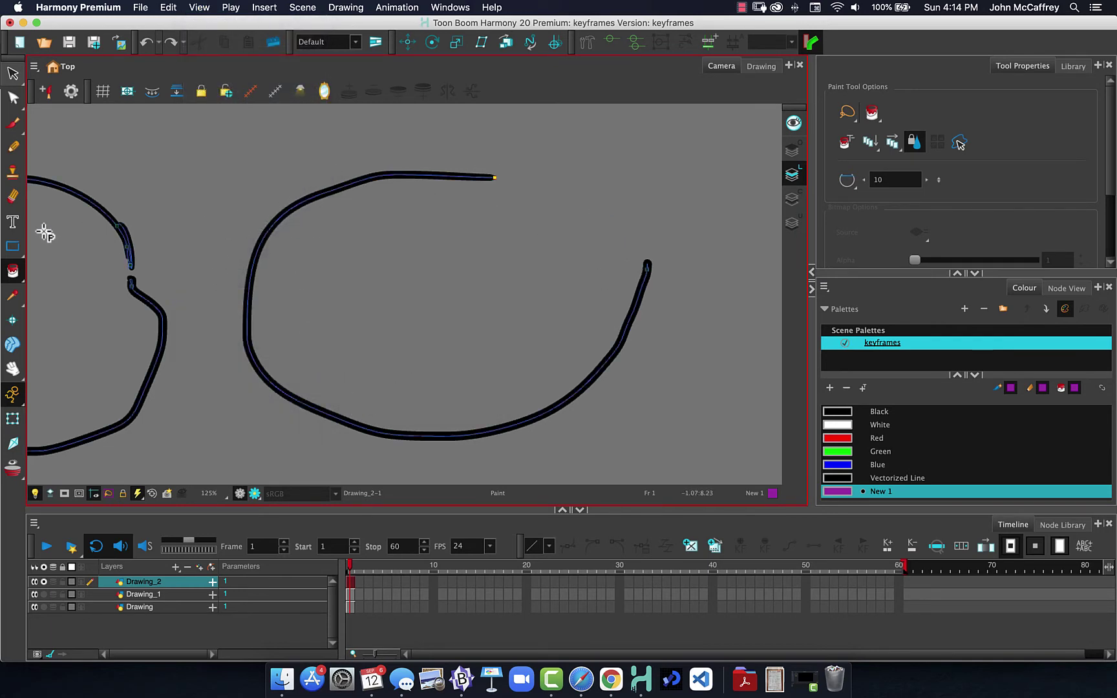
- Draw a winding invisible line that bulges outside the oval's opening with the Stroke tool, and fill the enclosed shape with purple New 1
click(13, 271)
click(54, 335)
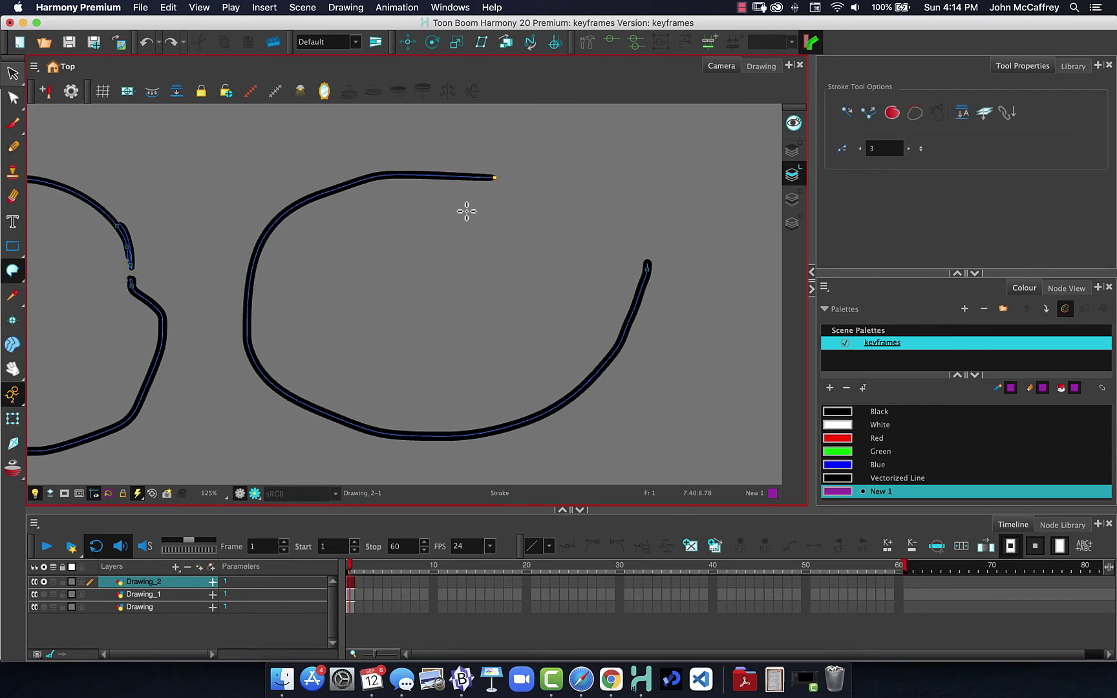
drag(469, 206, 524, 145)
mouse_move(593, 138)
mouse_down()
mouse_move(669, 192)
mouse_move(642, 230)
mouse_move(700, 241)
mouse_up()
drag(634, 289, 589, 277)
click(15, 272)
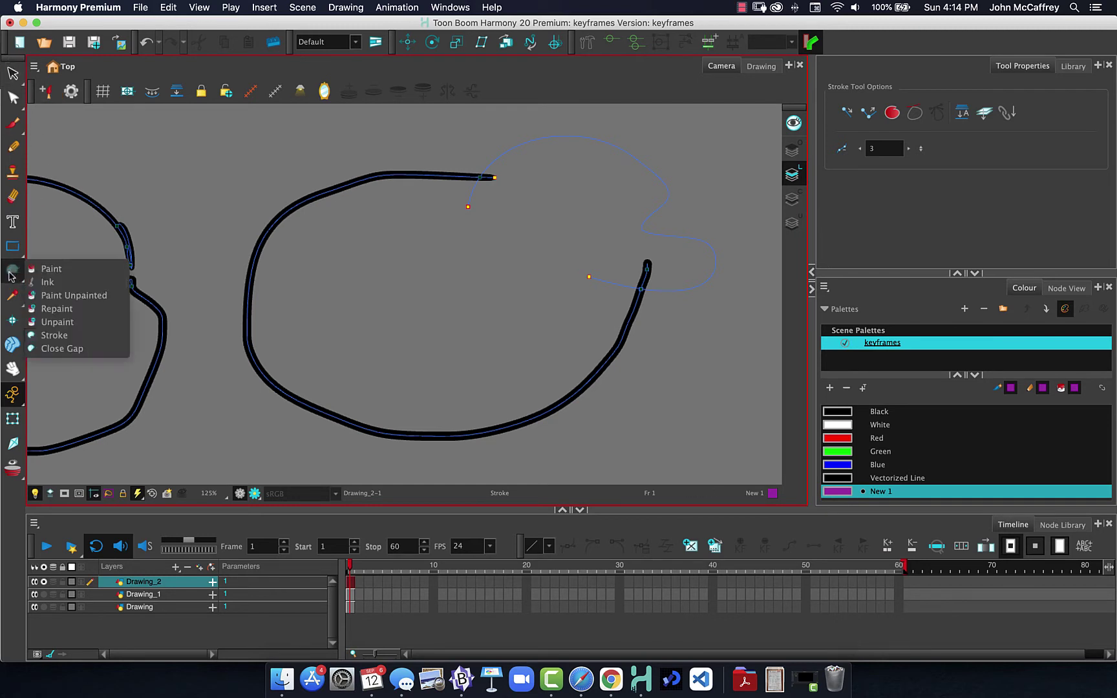
click(53, 268)
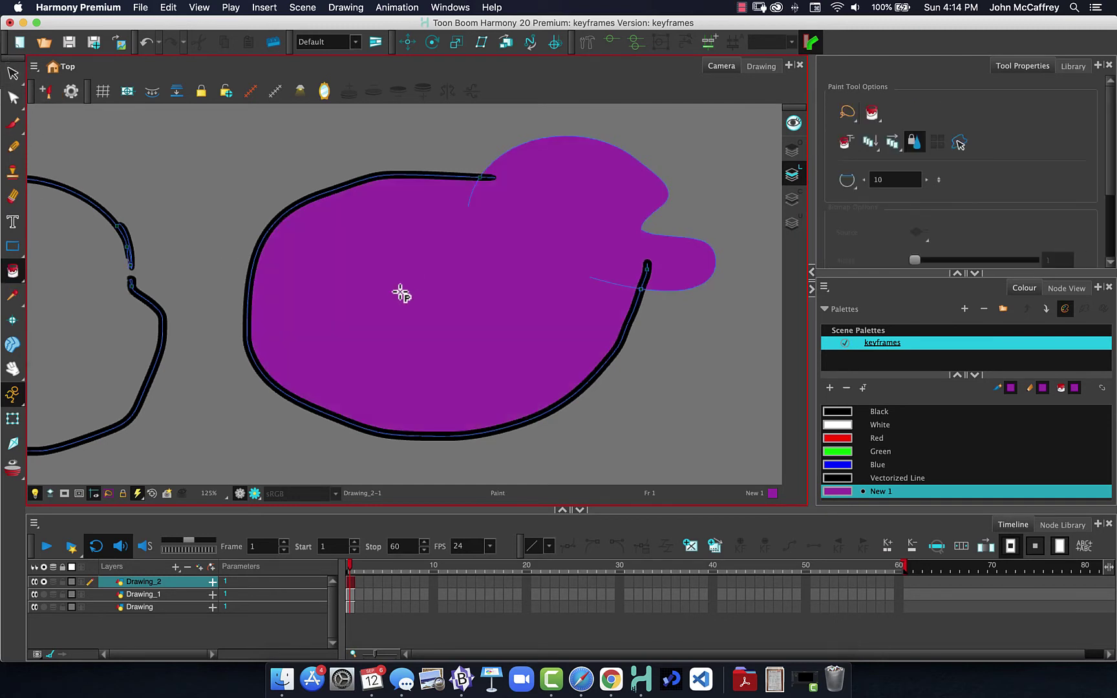
click(429, 278)
- Recolour the oval's black outline purple with the Paint tool and undo that change
click(11, 73)
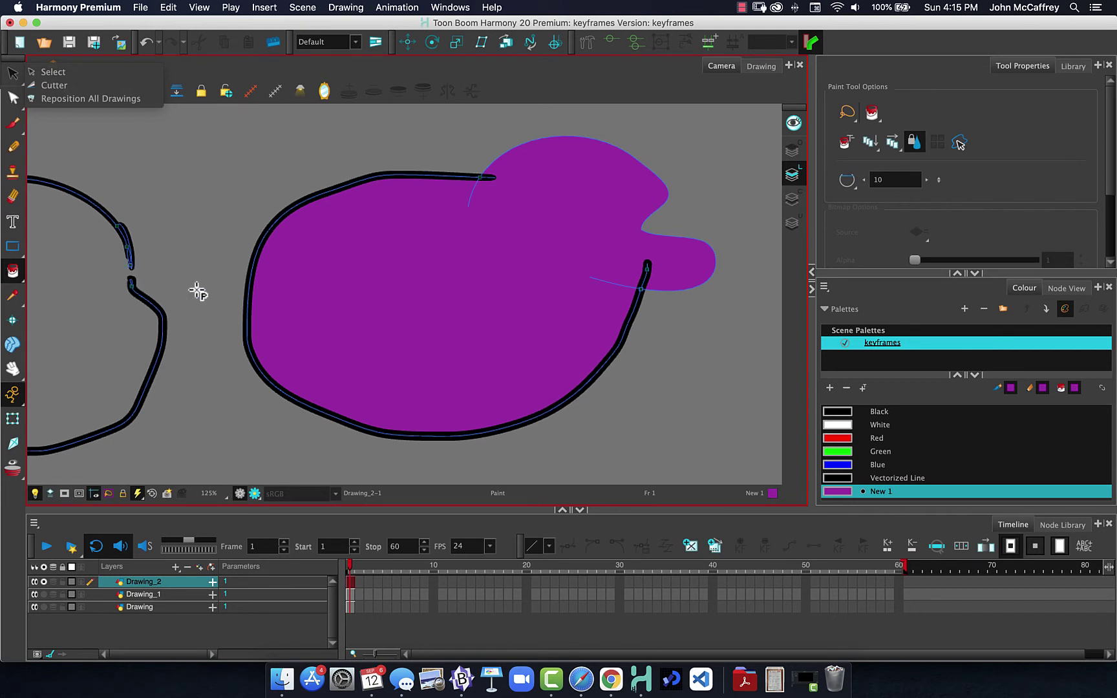
click(697, 219)
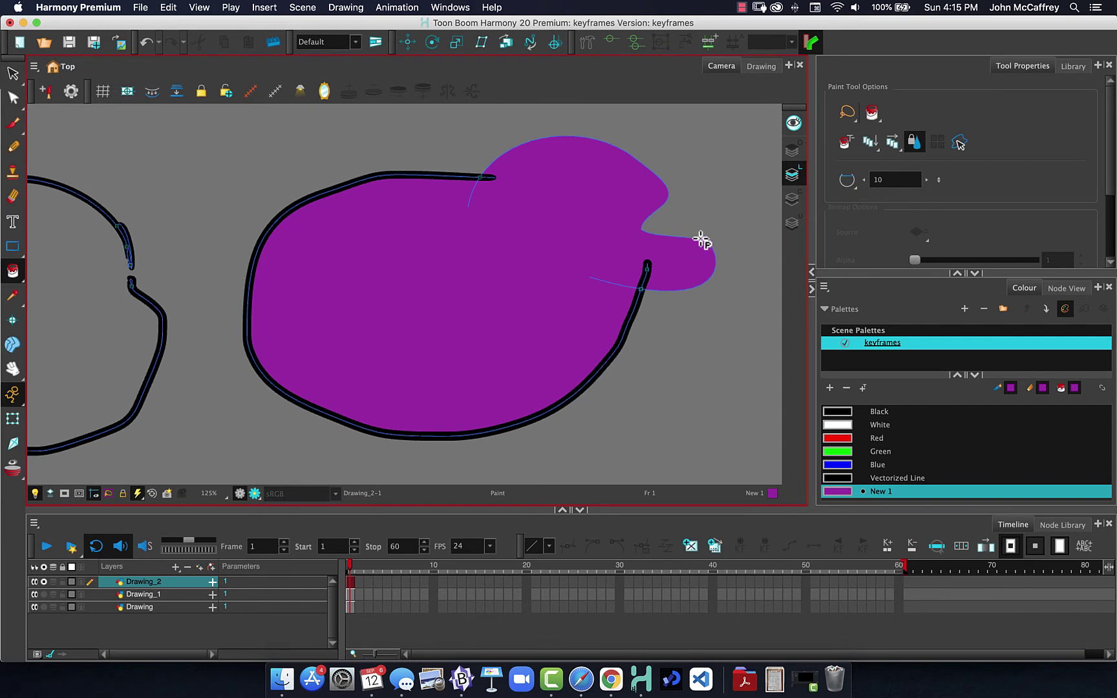
click(630, 291)
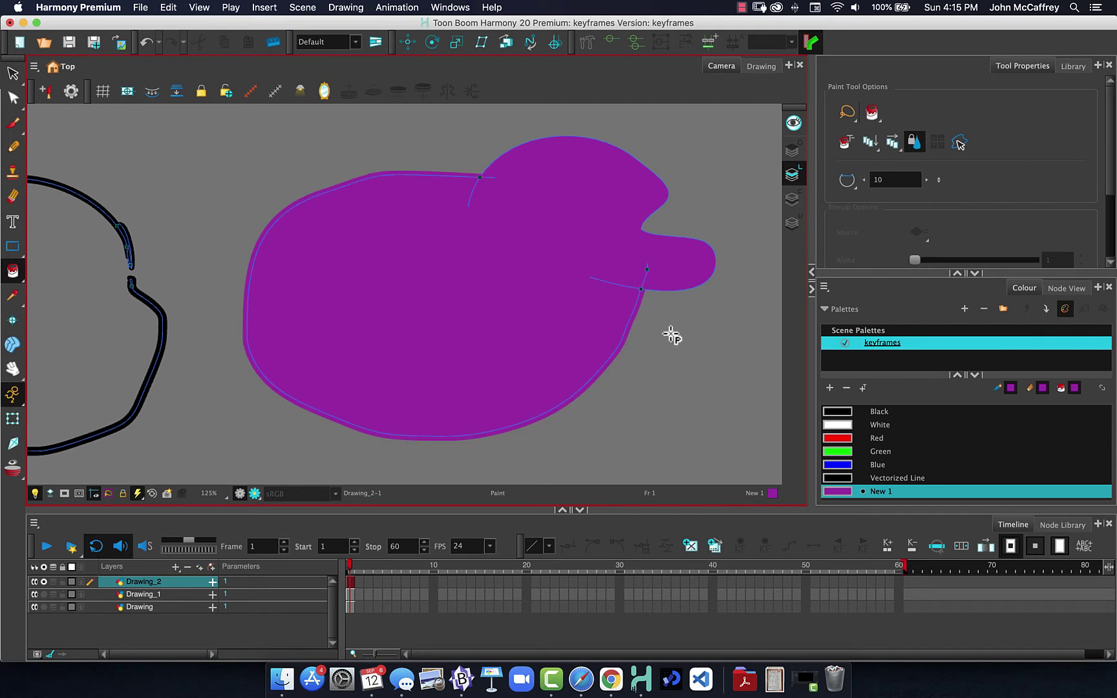
key(super+z)
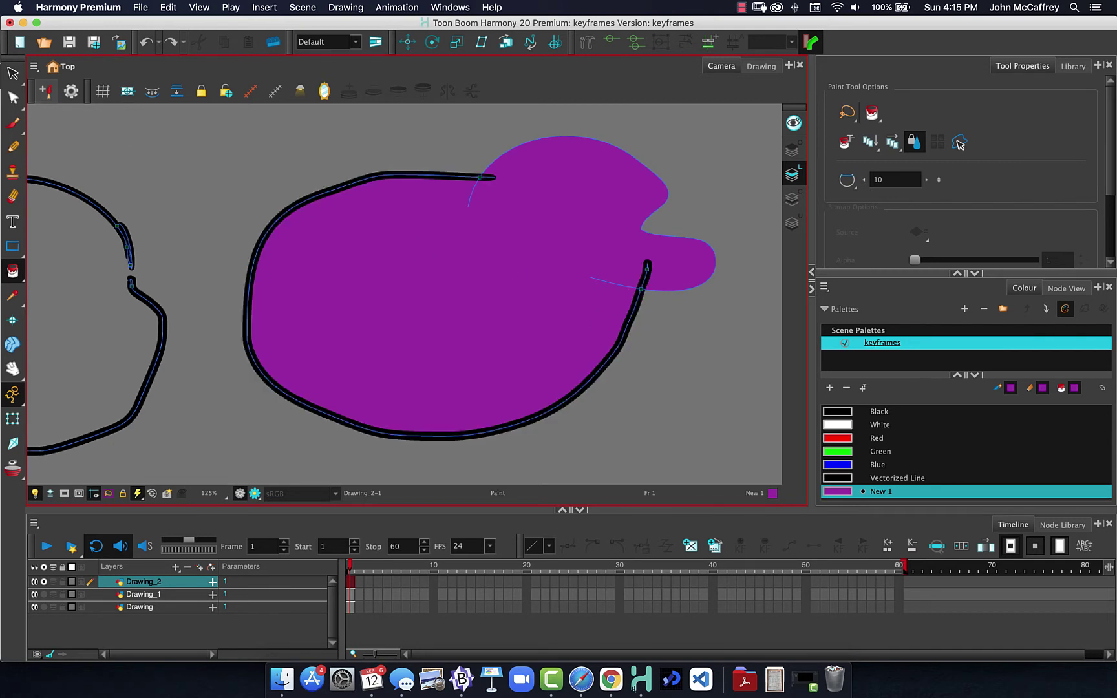
- Select the winding invisible stroke and remove it together with the oval's purple fill, keeping the black outline
click(13, 73)
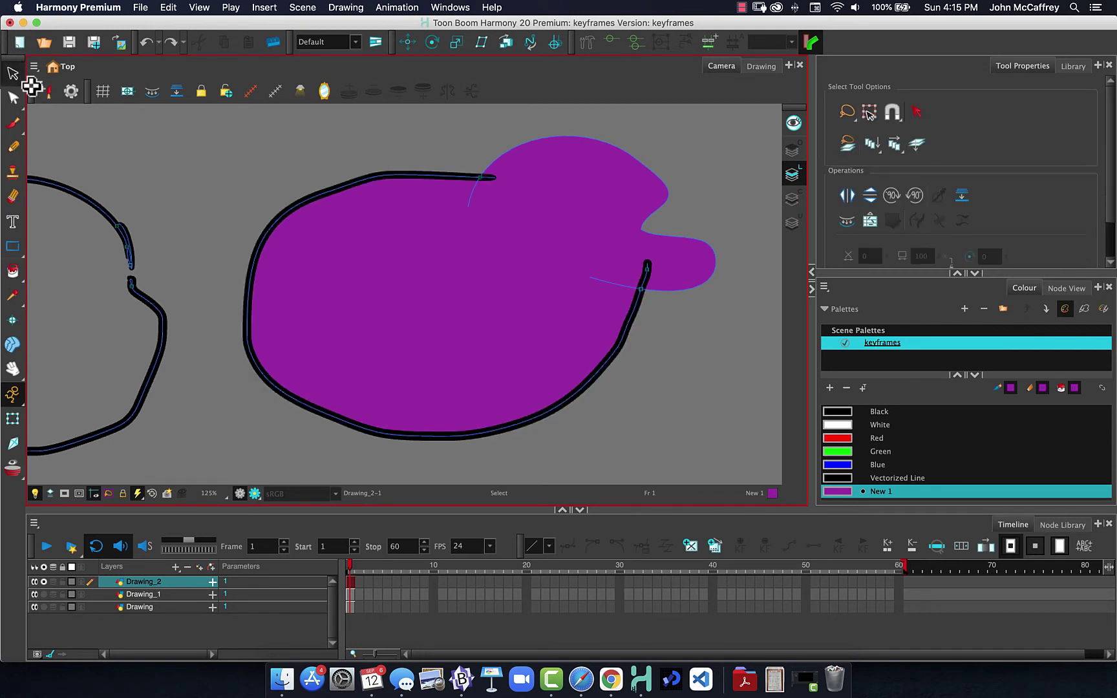
click(668, 291)
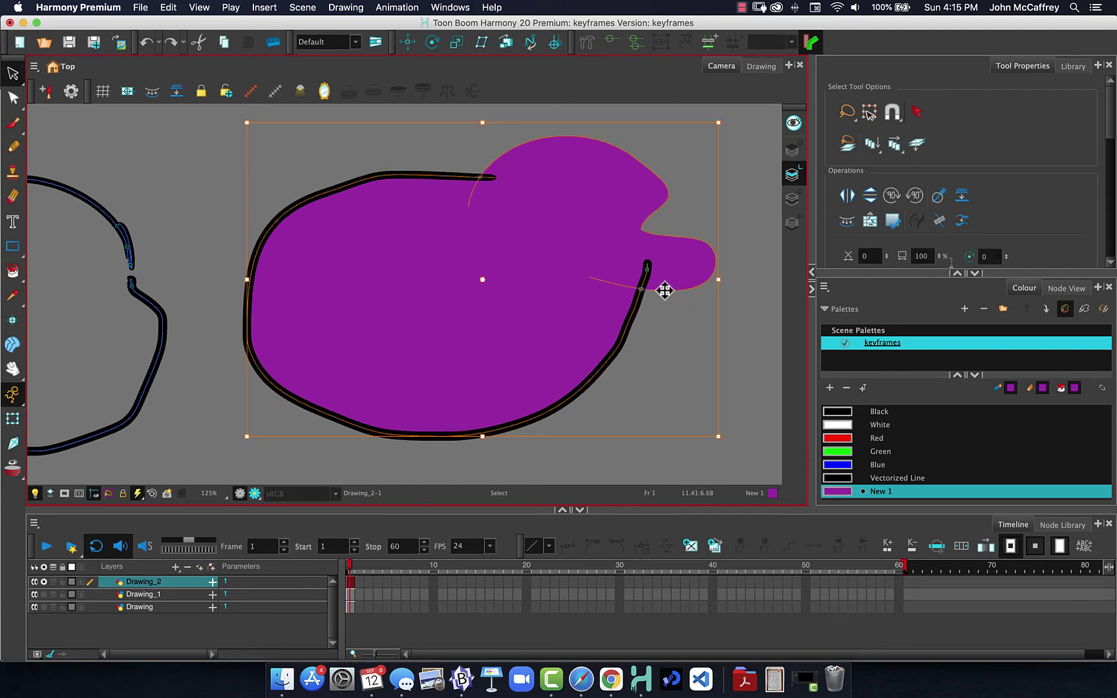
click(736, 189)
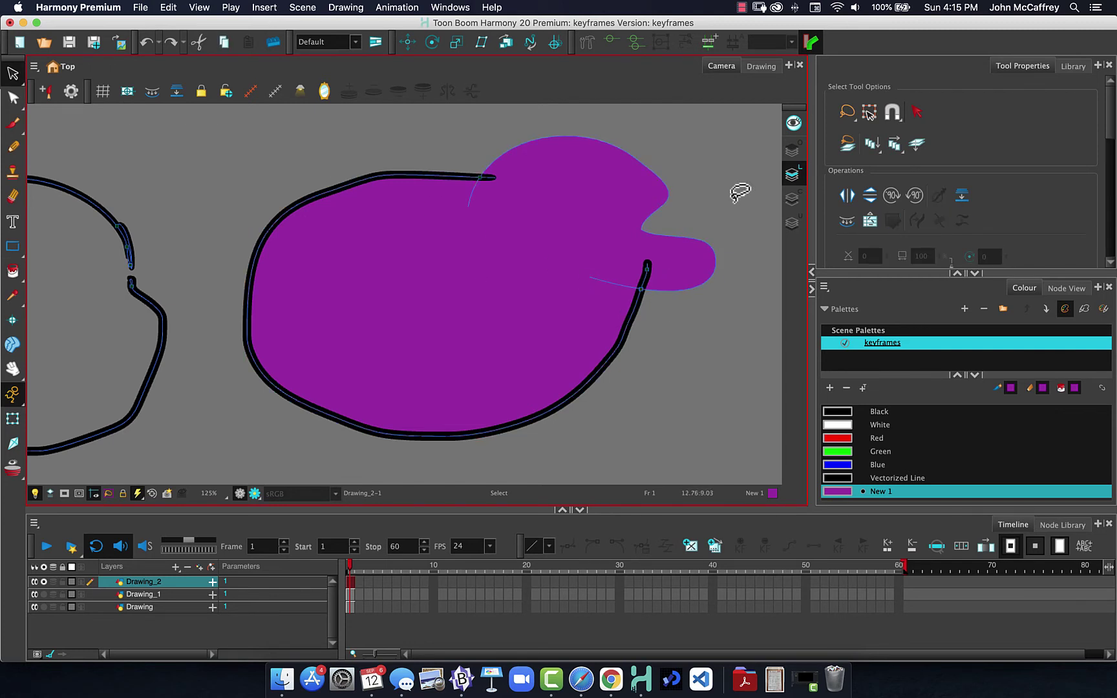
click(687, 236)
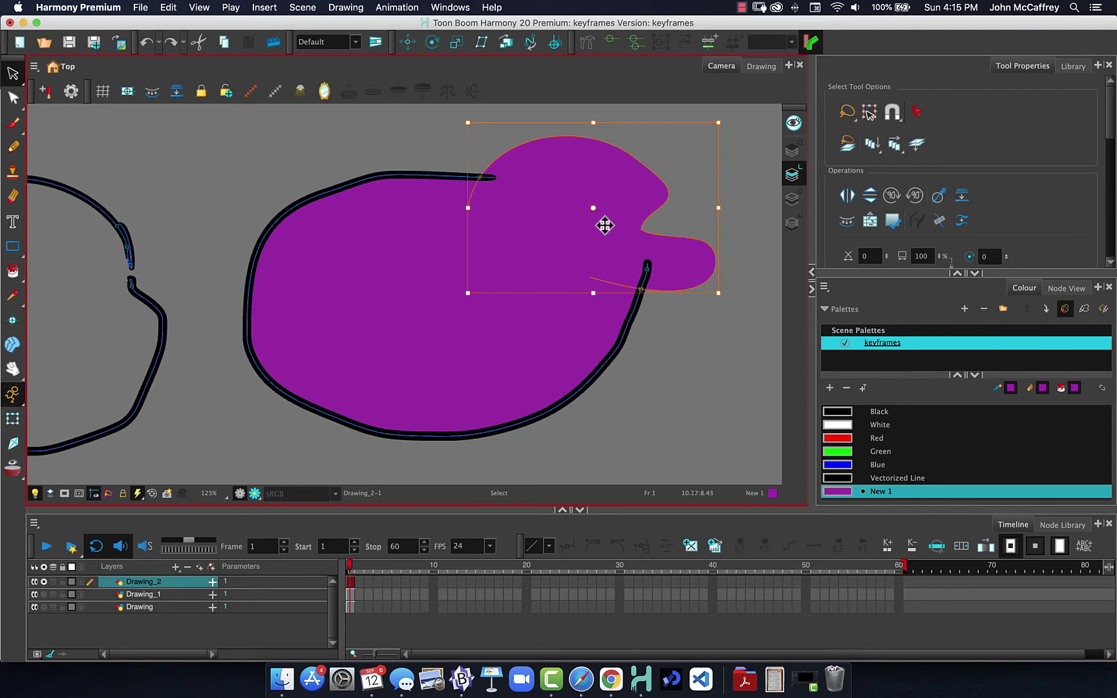
key(Delete)
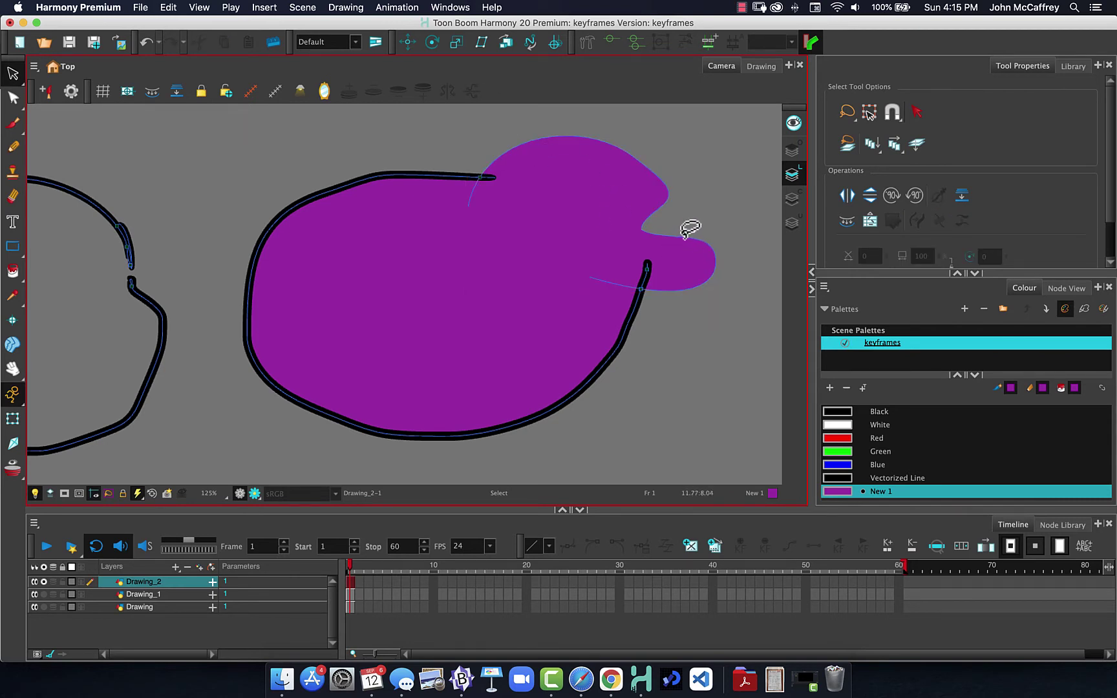
click(607, 270)
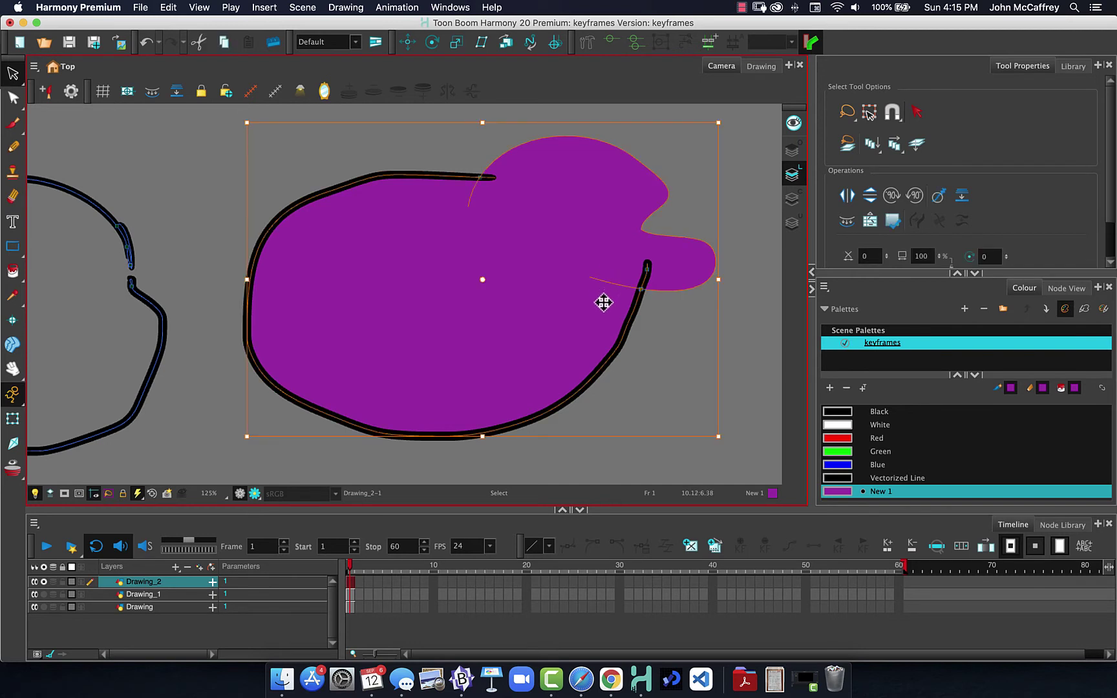
key(Delete)
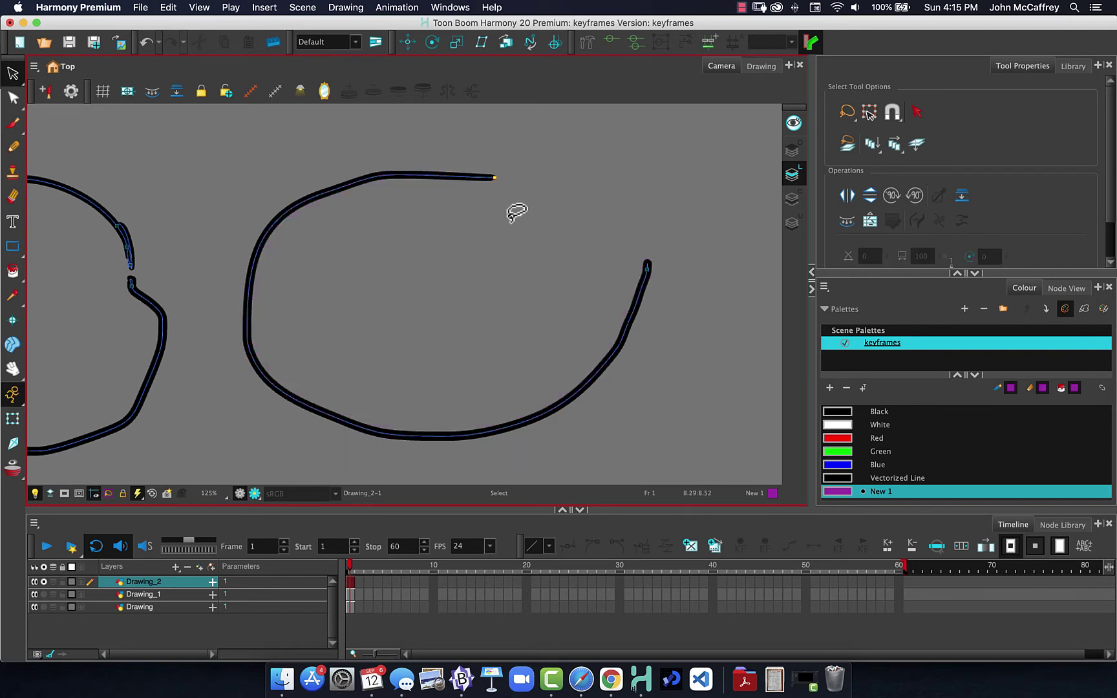
- Join the two ends of the oval's outline with a curved invisible stroke and fill the oval with purple New 1
click(11, 273)
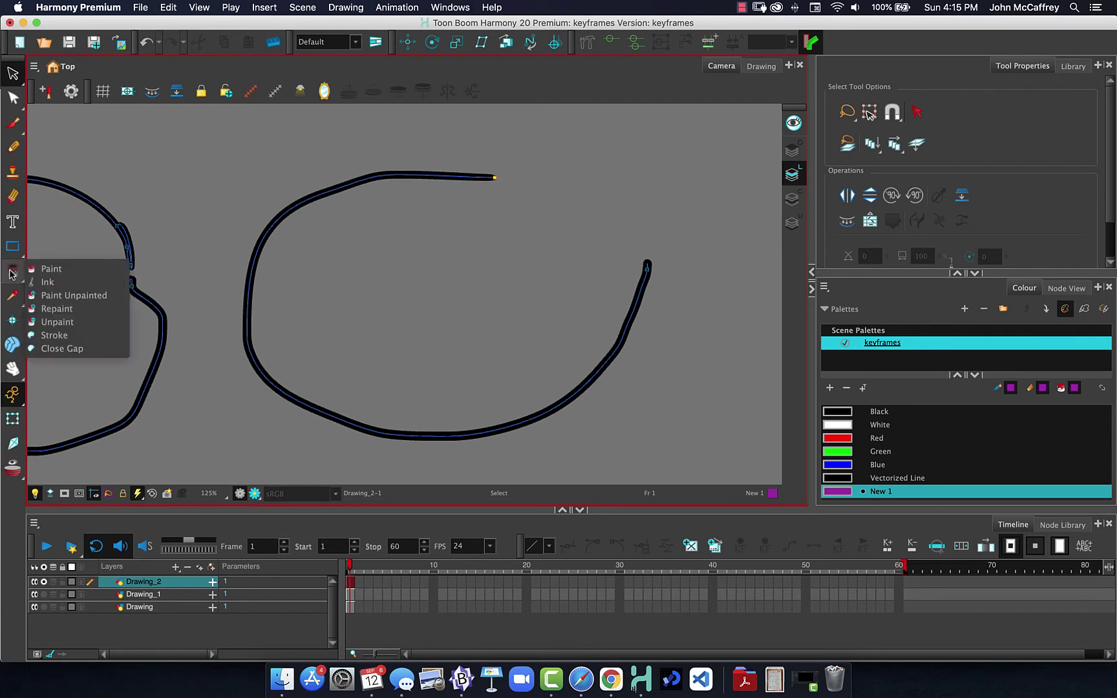
click(51, 335)
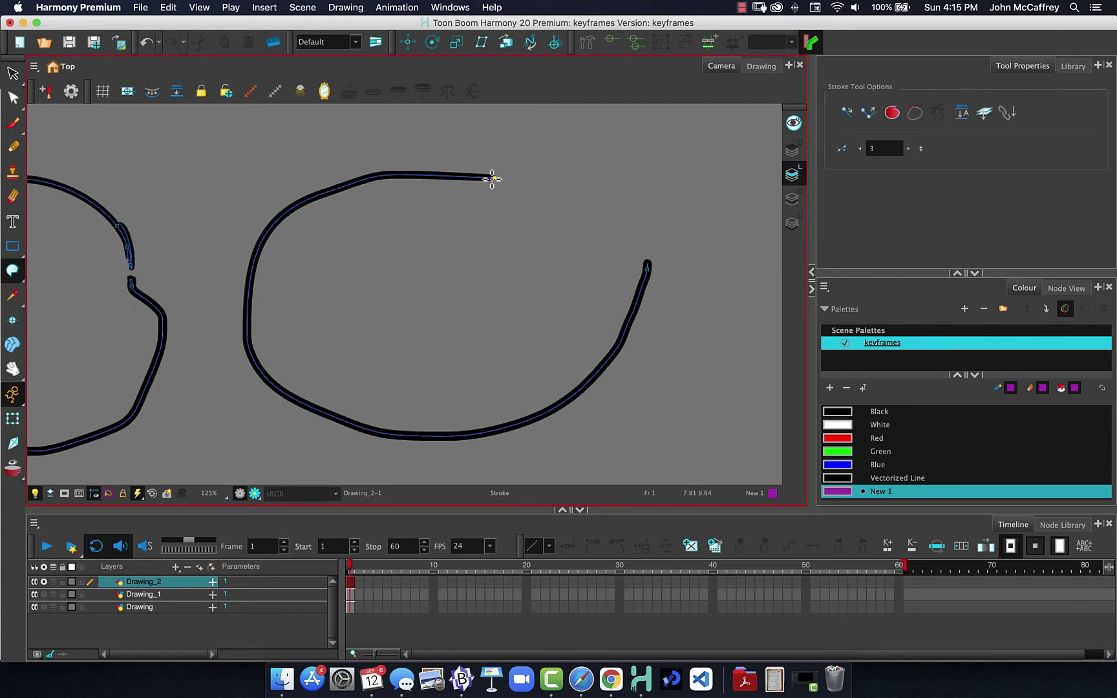
drag(566, 188, 647, 265)
click(13, 271)
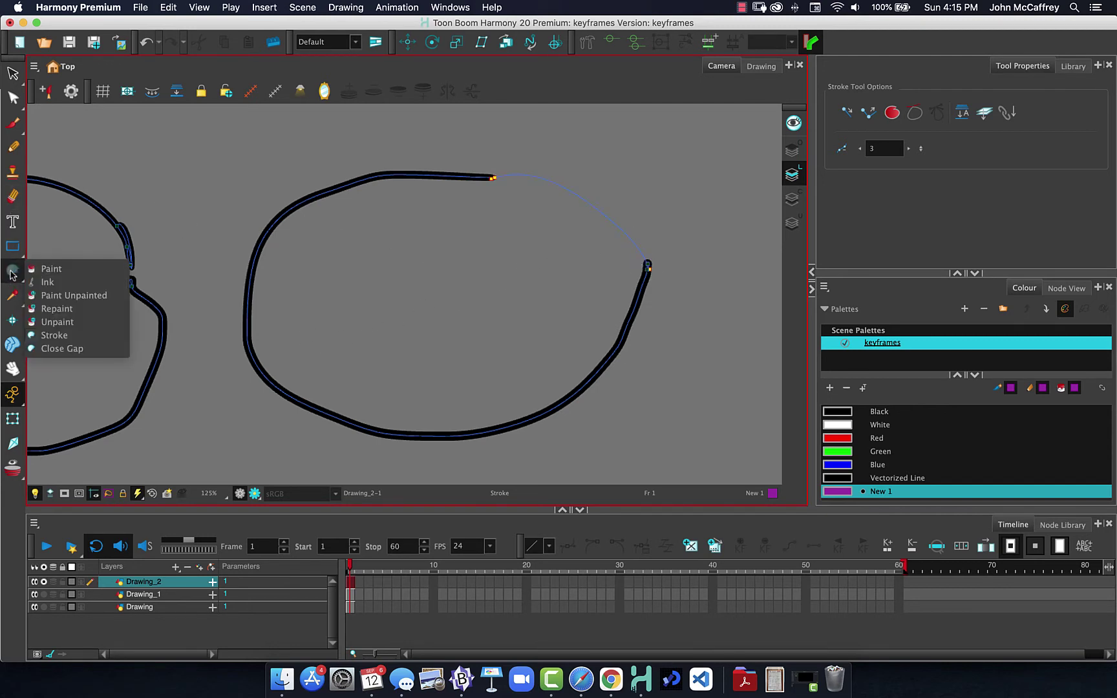
click(48, 270)
click(387, 281)
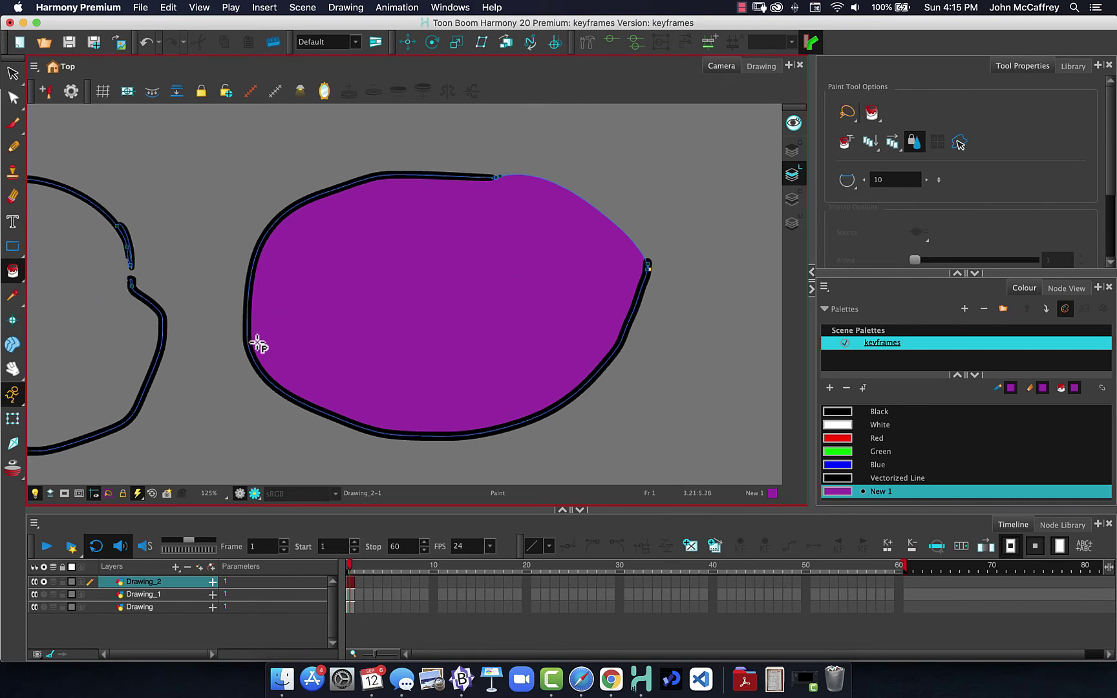
- Bridge the small gap in the circle's outline with a short invisible line using the Stroke tool
drag(57, 265, 59, 320)
drag(90, 271, 69, 275)
key(space)
mouse_move(75, 339)
mouse_down()
mouse_move(361, 337)
mouse_move(353, 334)
mouse_up()
mouse_move(277, 249)
mouse_down()
mouse_move(324, 387)
mouse_move(317, 380)
mouse_up()
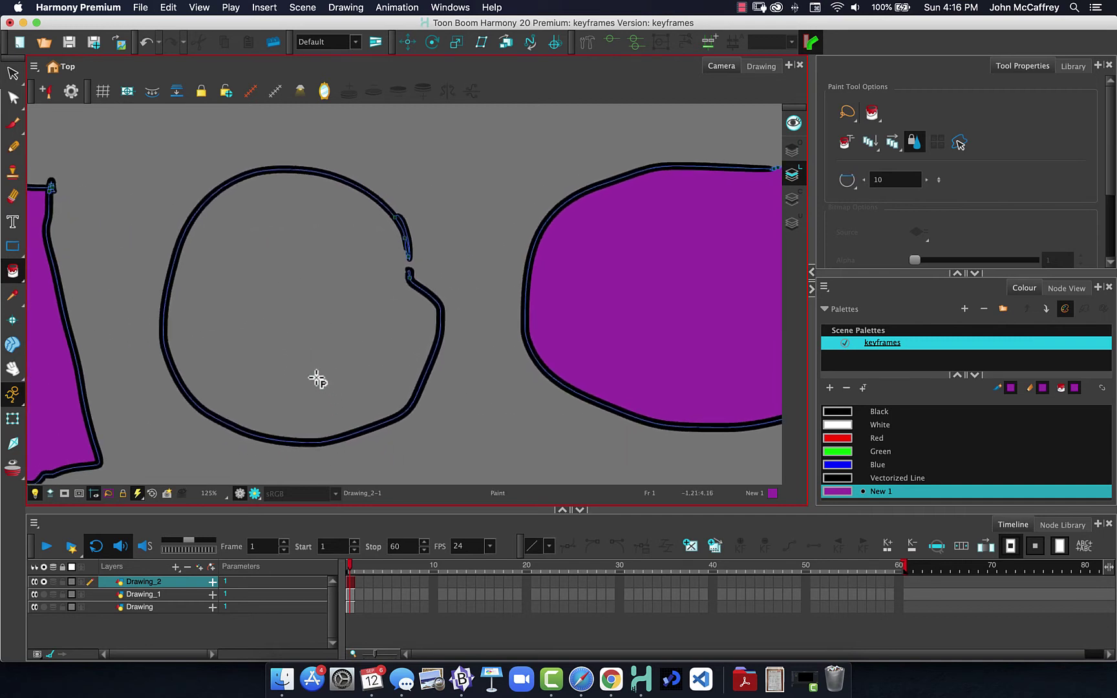
click(12, 74)
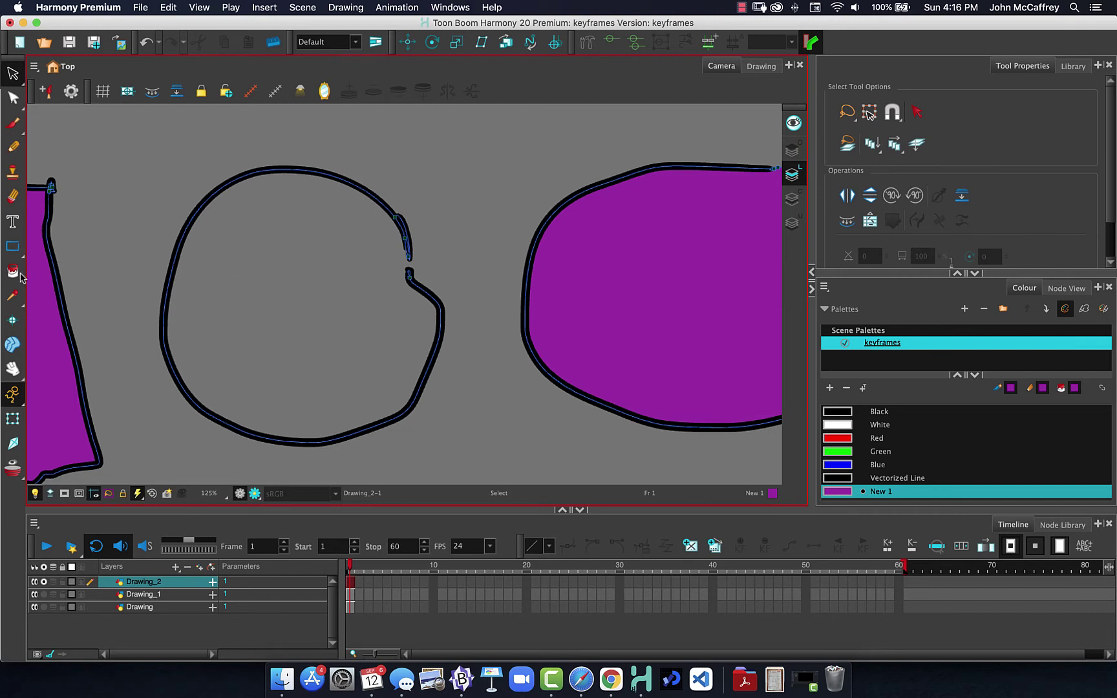
click(13, 272)
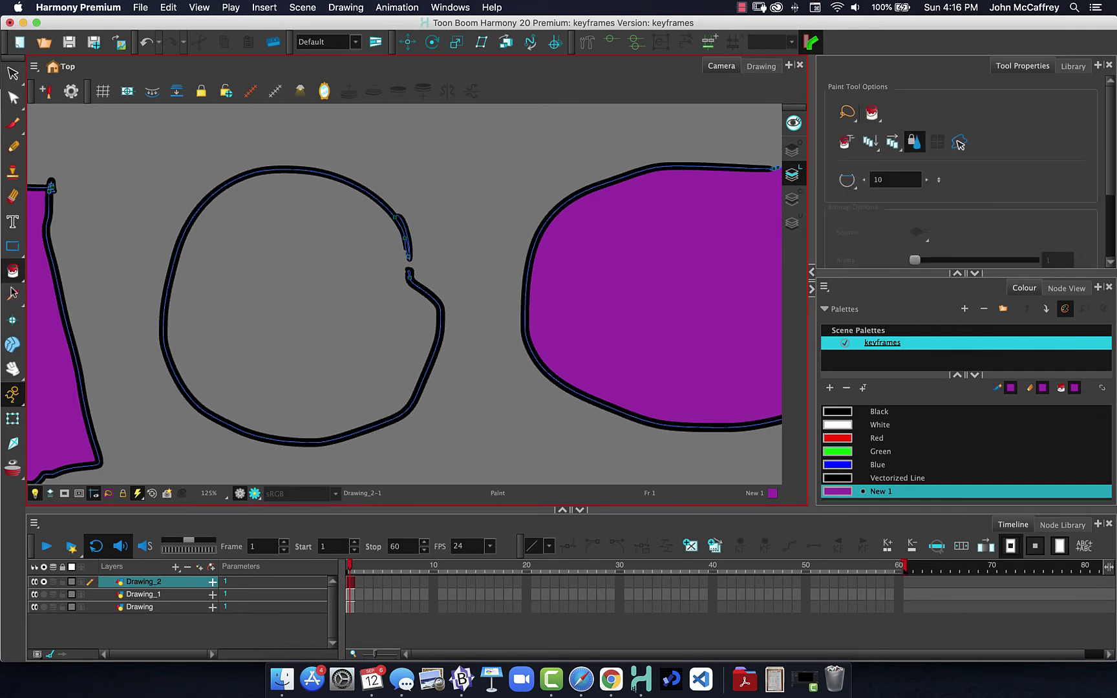
click(13, 273)
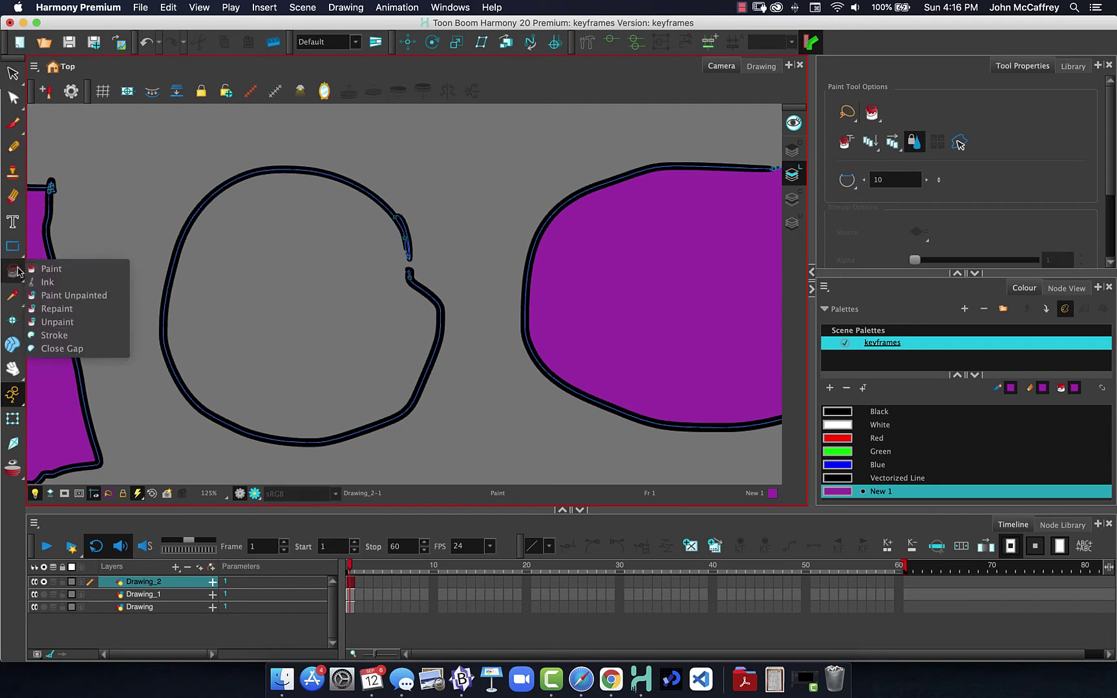
click(54, 336)
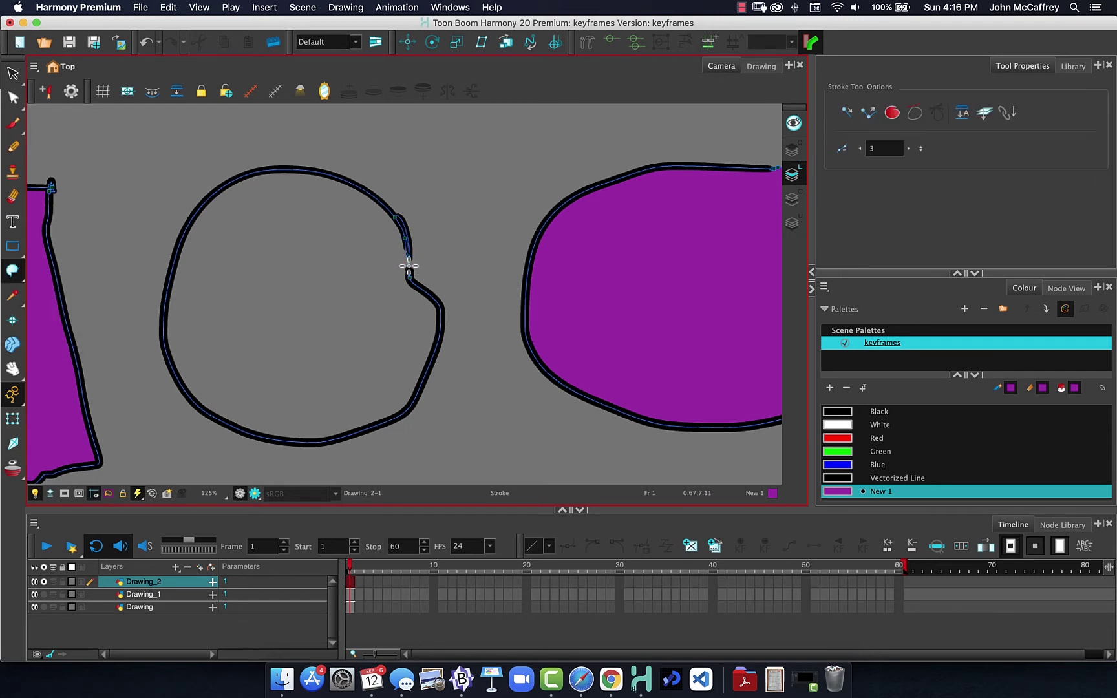
drag(409, 266, 411, 275)
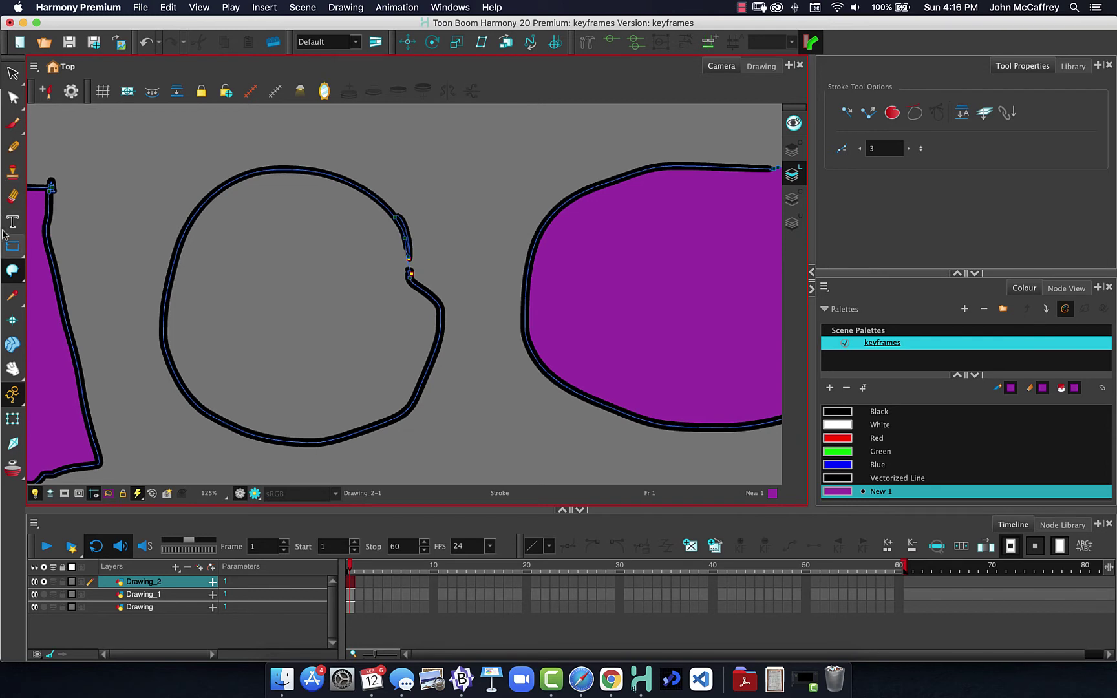
- Fill the circle with purple New 1 using the Paint tool
click(13, 271)
click(51, 269)
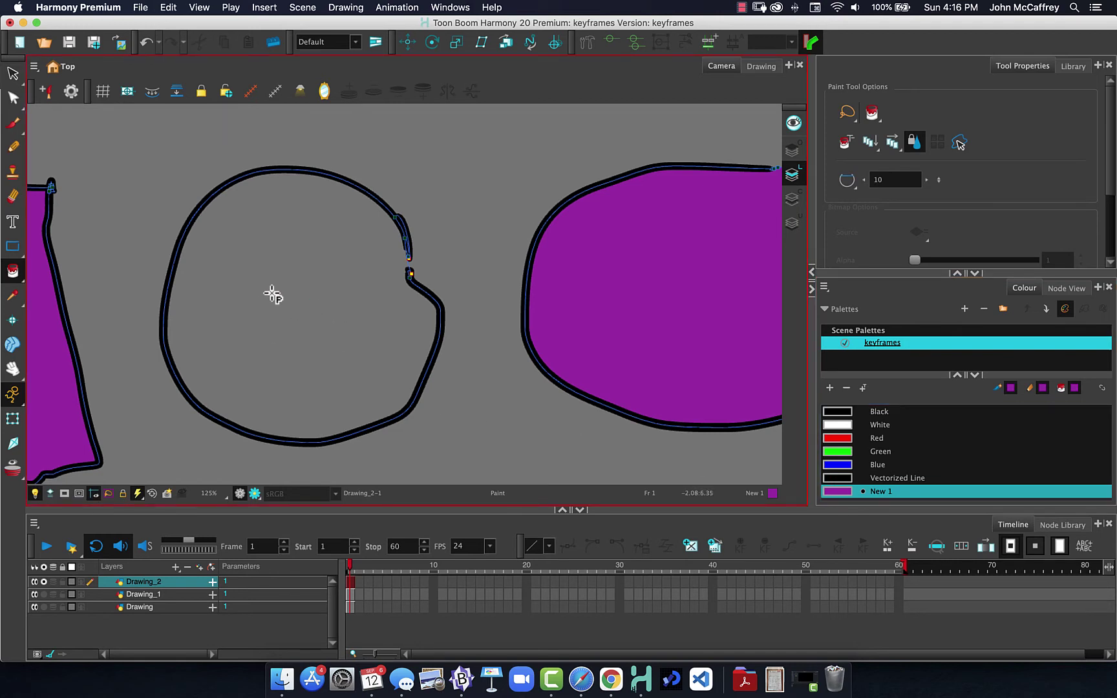
key(super+z)
click(279, 285)
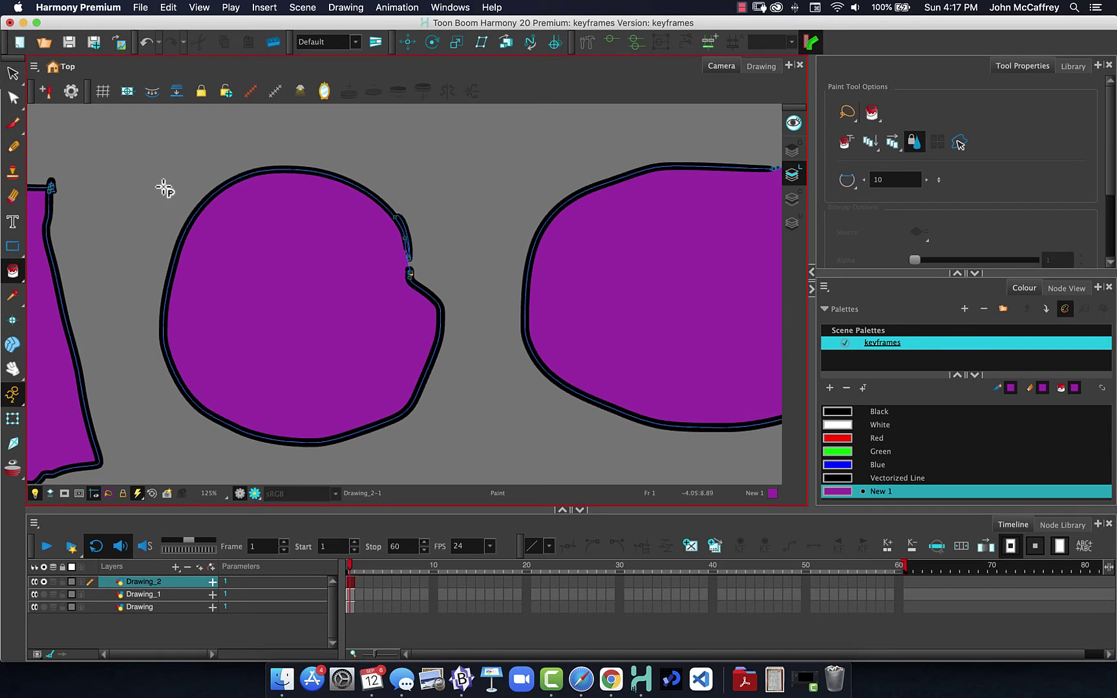
- Select the filled circle with the Select tool, and return to the Paint tool
click(13, 74)
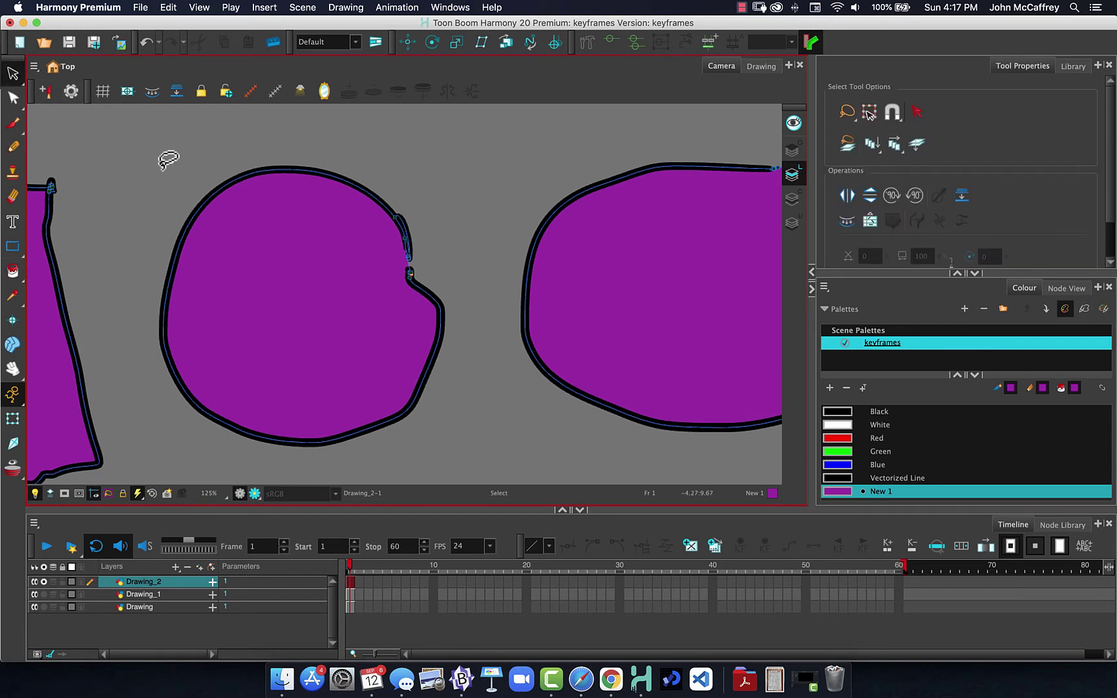
mouse_move(184, 148)
mouse_down()
mouse_move(453, 234)
mouse_move(477, 369)
mouse_move(366, 462)
mouse_move(212, 459)
mouse_move(126, 348)
mouse_move(160, 153)
mouse_up()
click(194, 157)
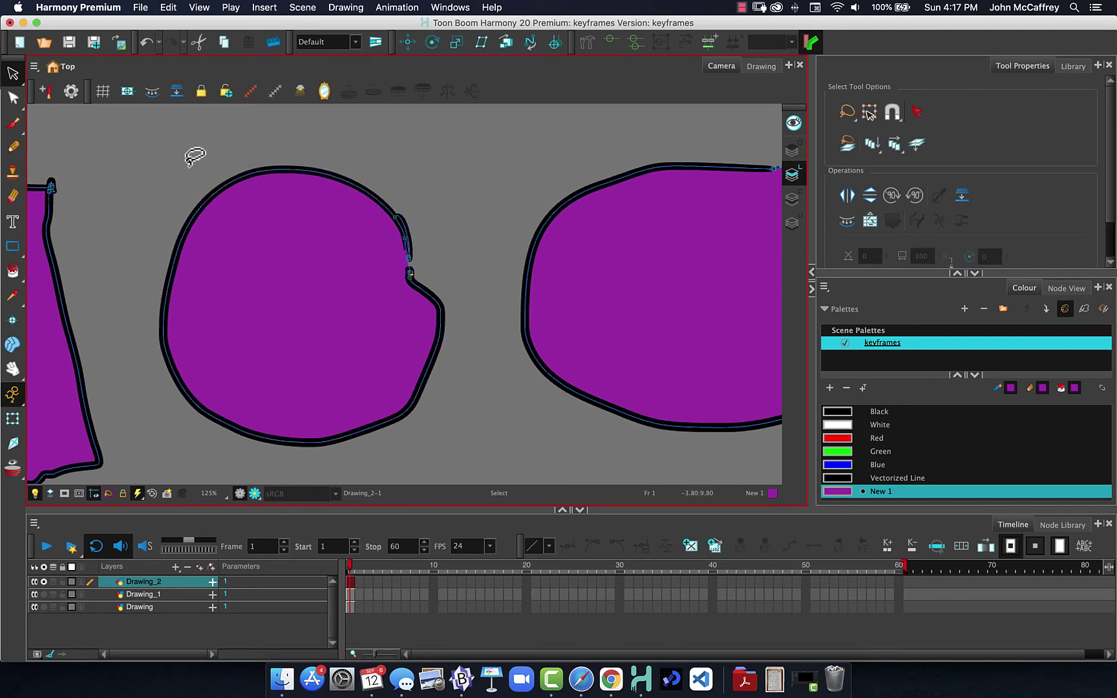
click(250, 232)
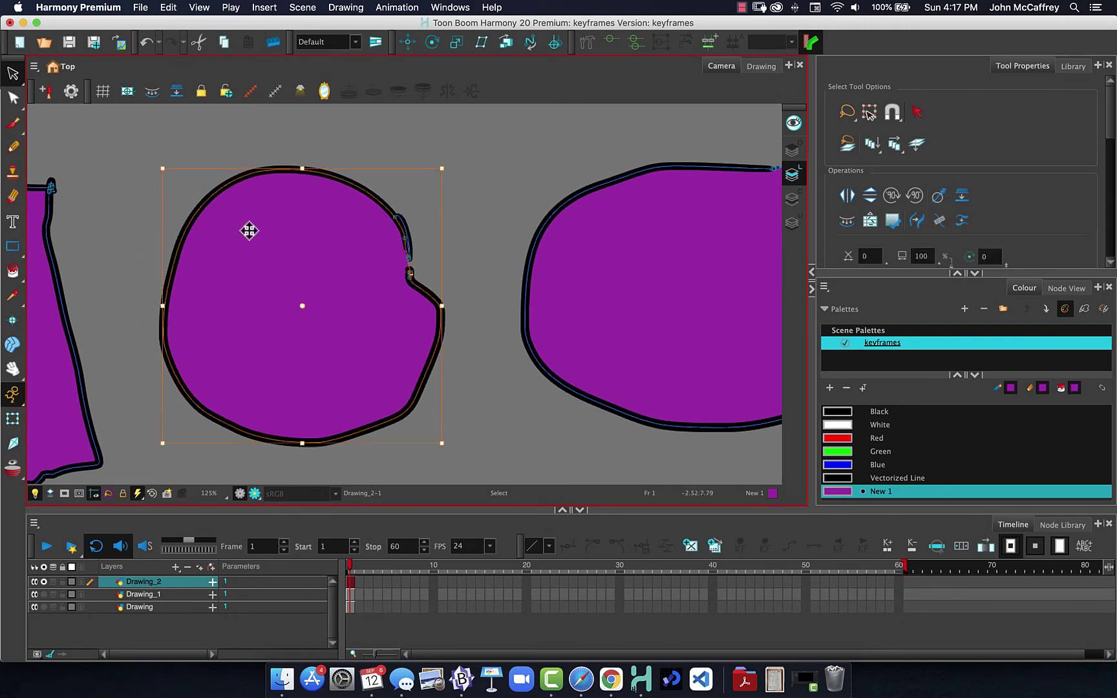
click(12, 272)
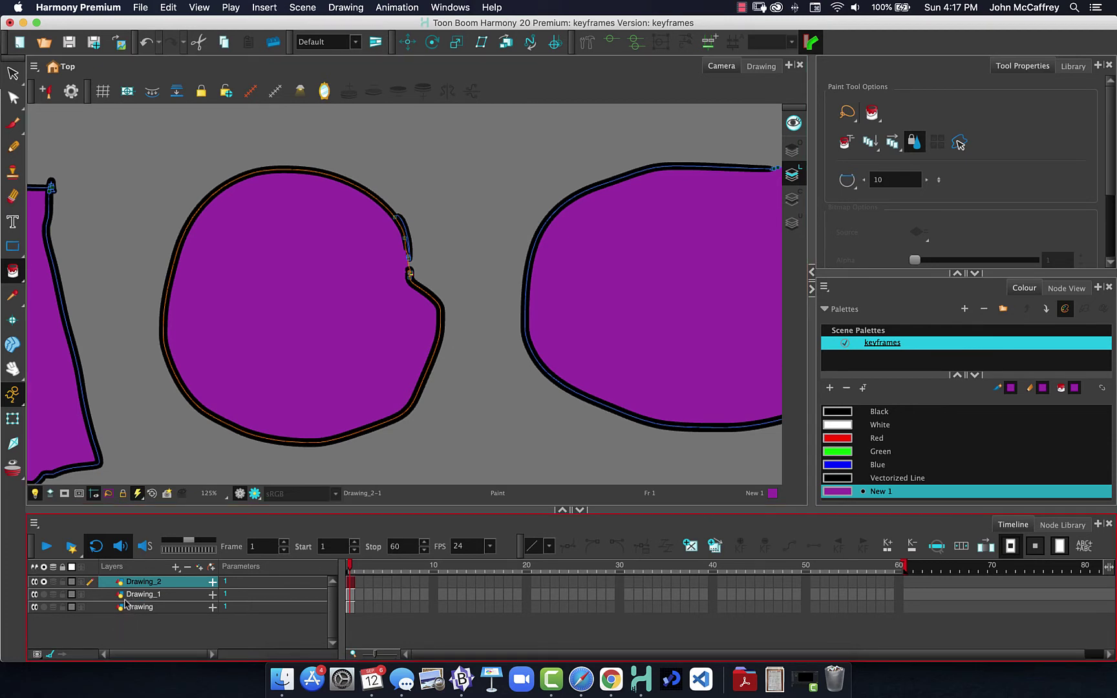
- Turn off solo mode for the Drawing_2 layer to show the other drawing layers, and clear the layer selection
click(44, 583)
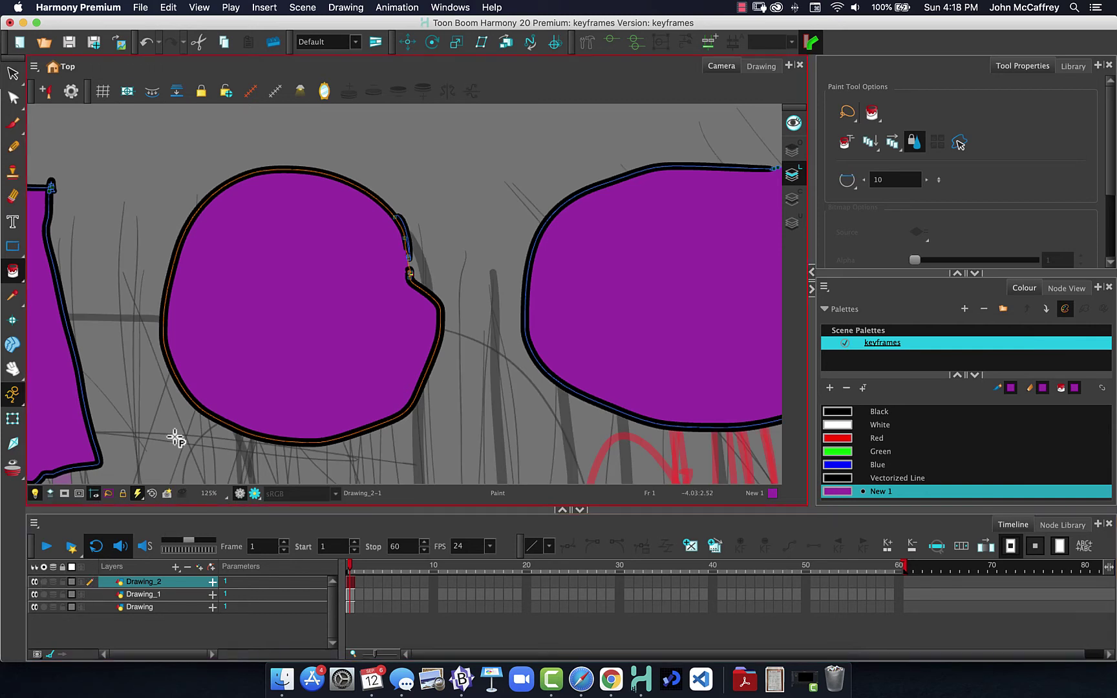
click(132, 623)
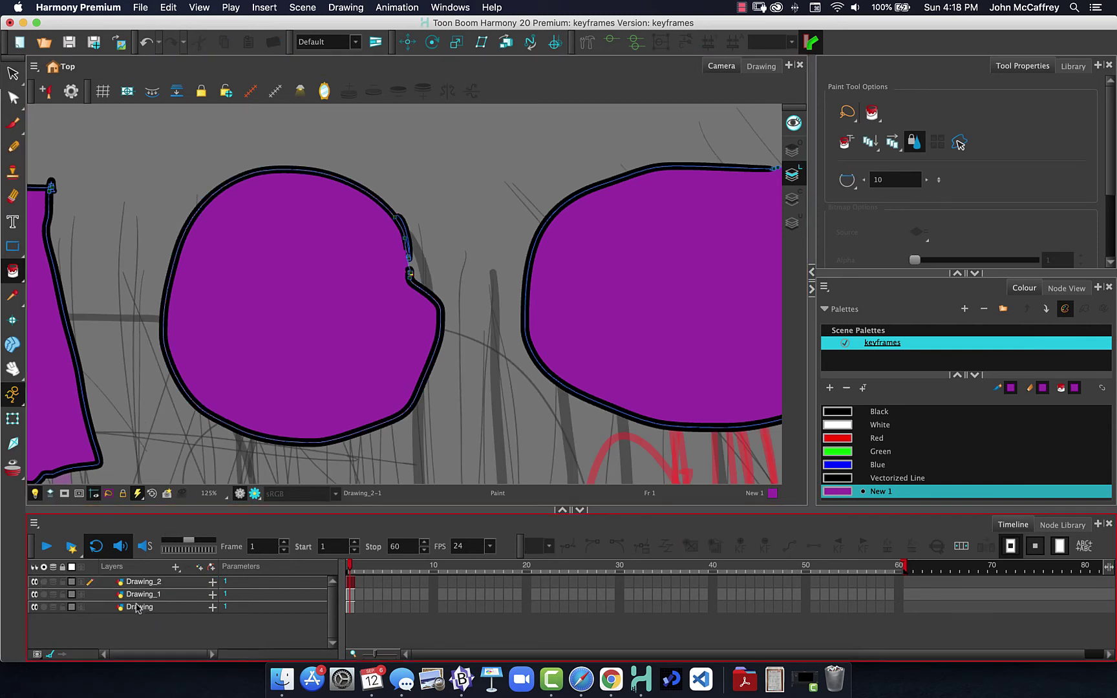
- Delete all three drawing layers and add a new vector drawing layer named Drawing
click(143, 583)
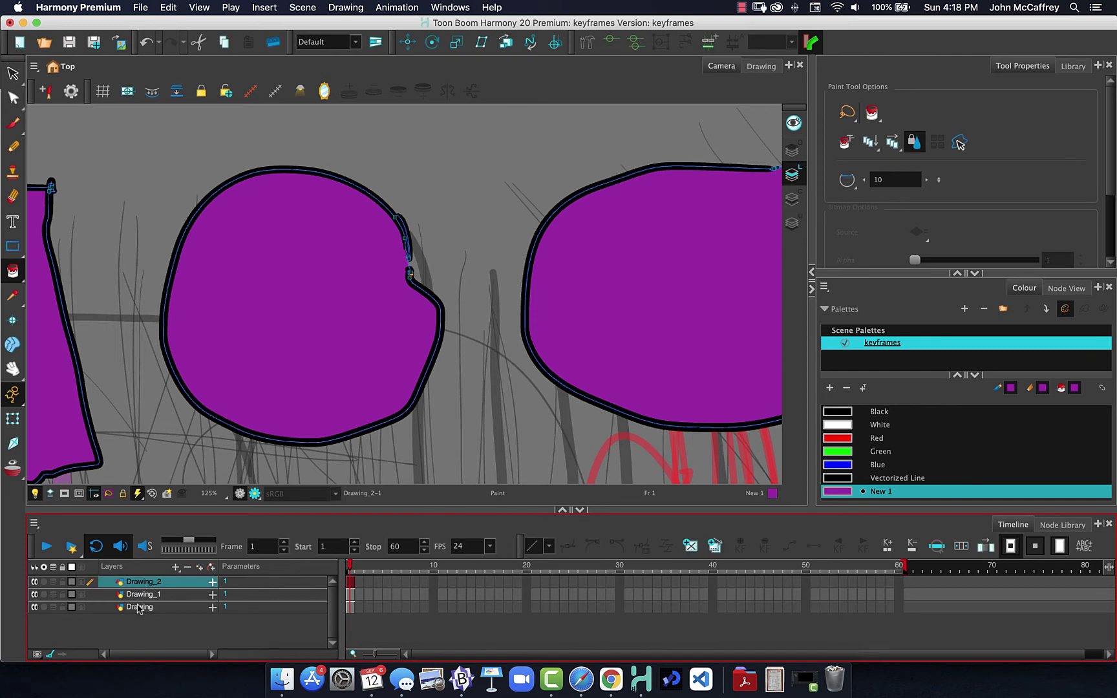
shift+click(138, 608)
click(187, 568)
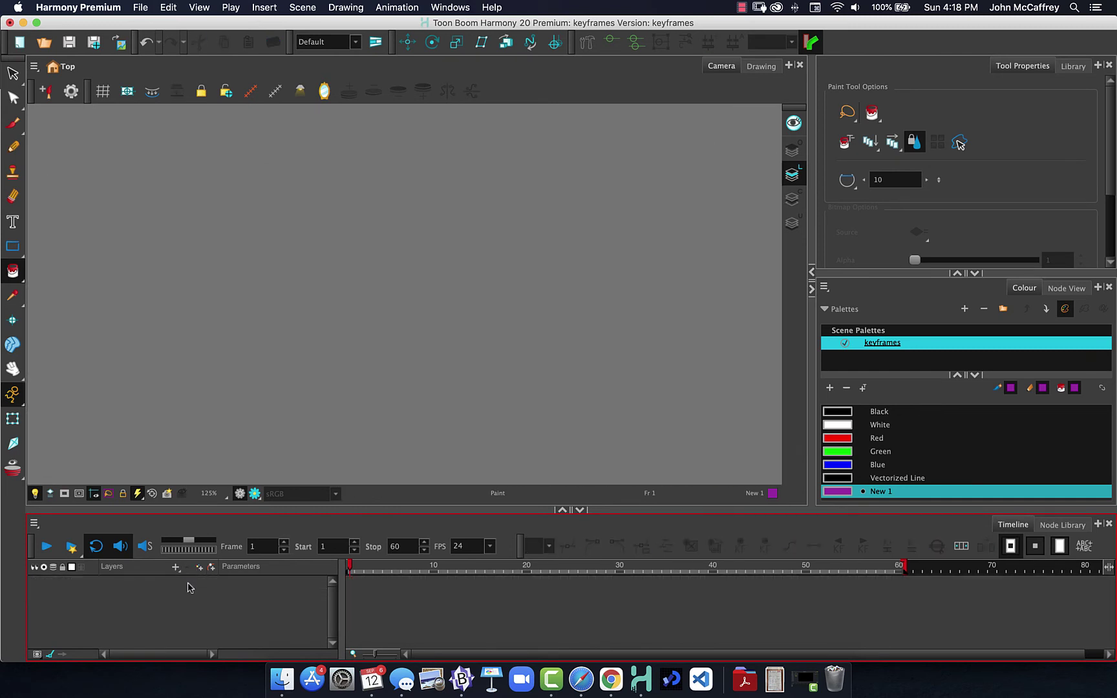
click(199, 569)
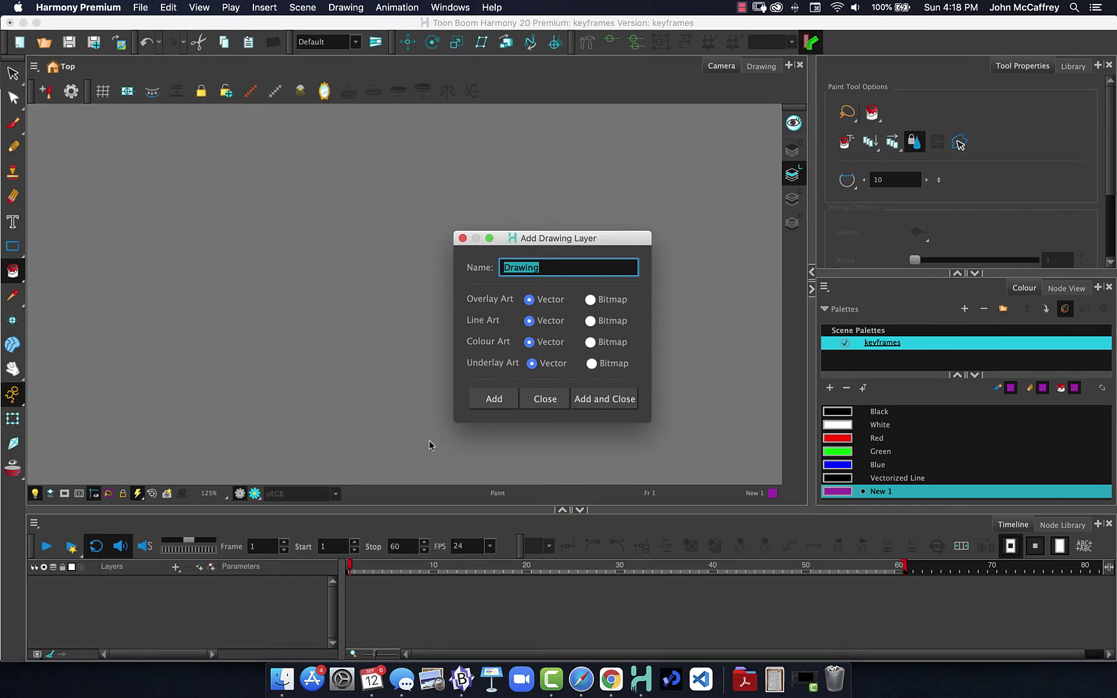
click(601, 399)
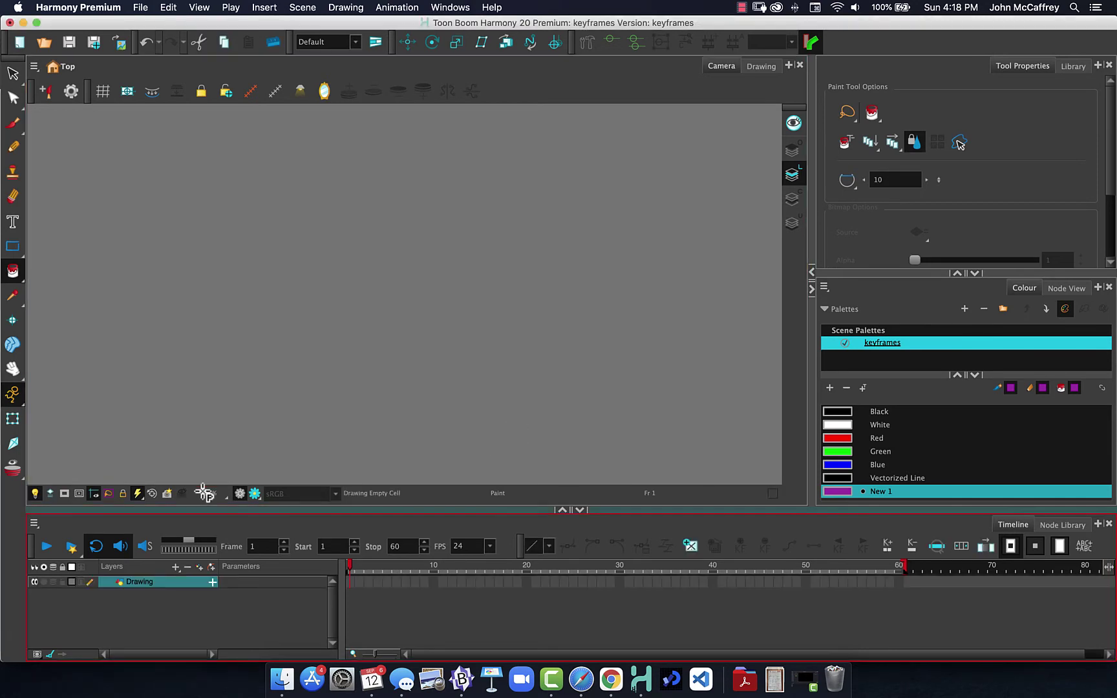
- Set the drawing colour to Black and activate the Pencil tool
click(843, 415)
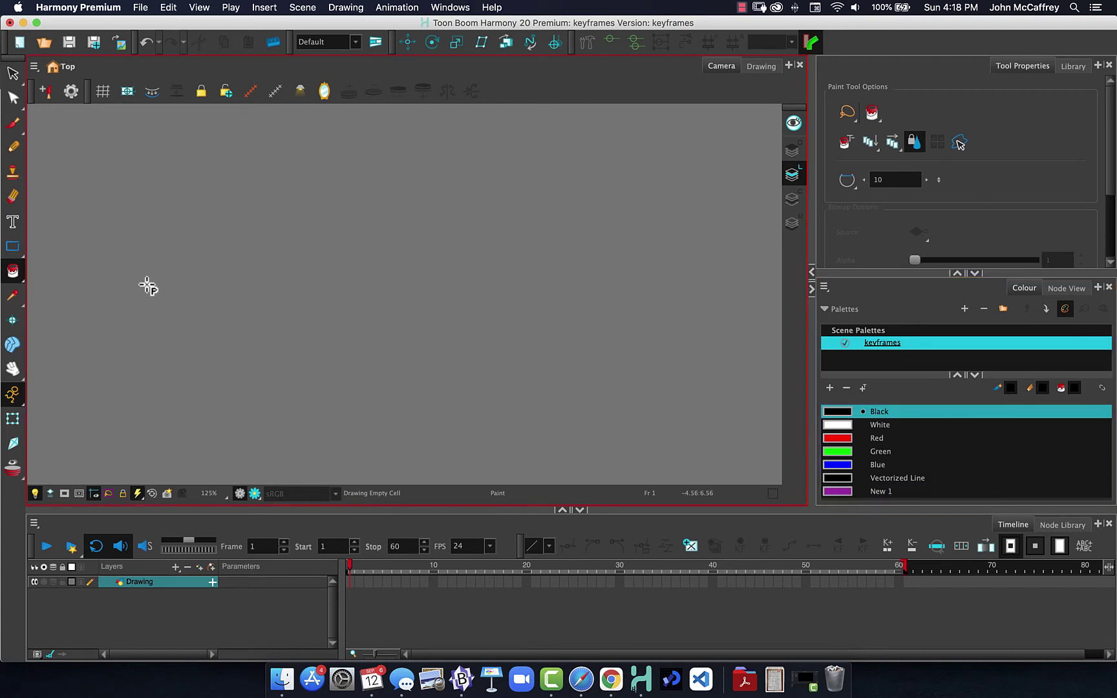
click(12, 147)
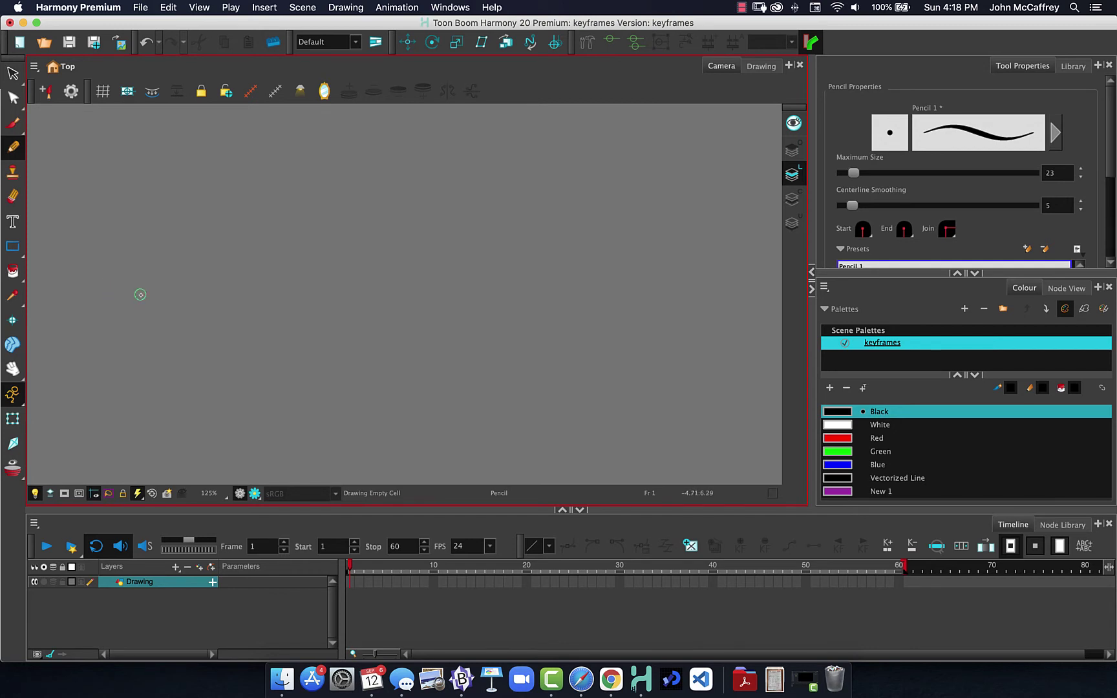
key(o)
drag(136, 290, 119, 286)
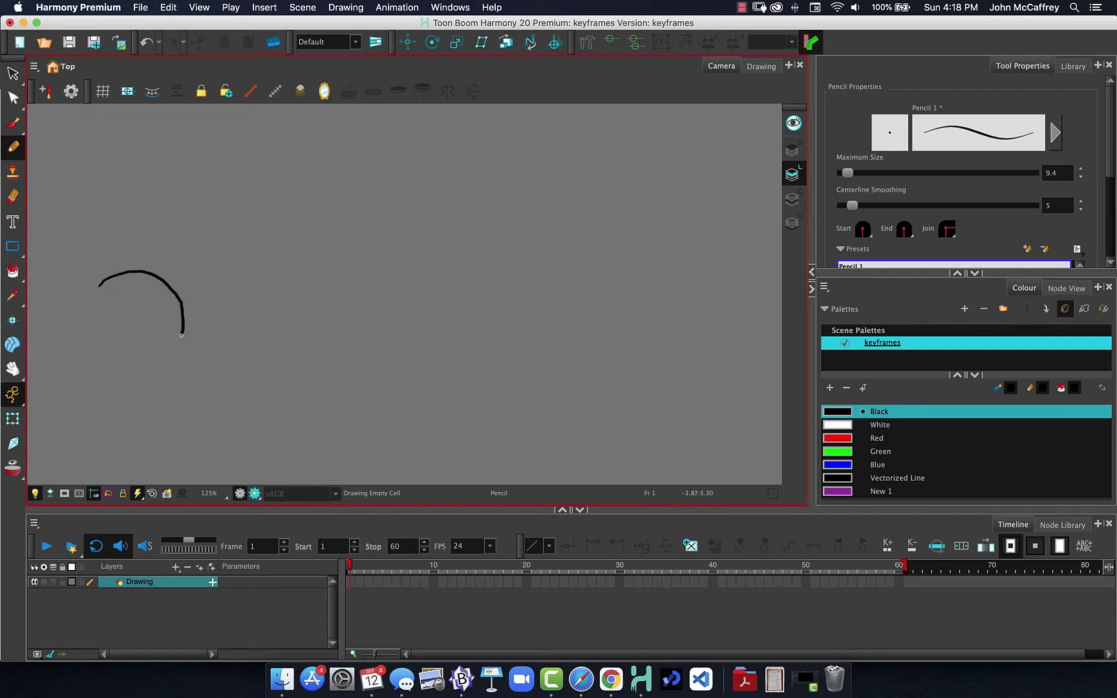
drag(94, 329, 107, 278)
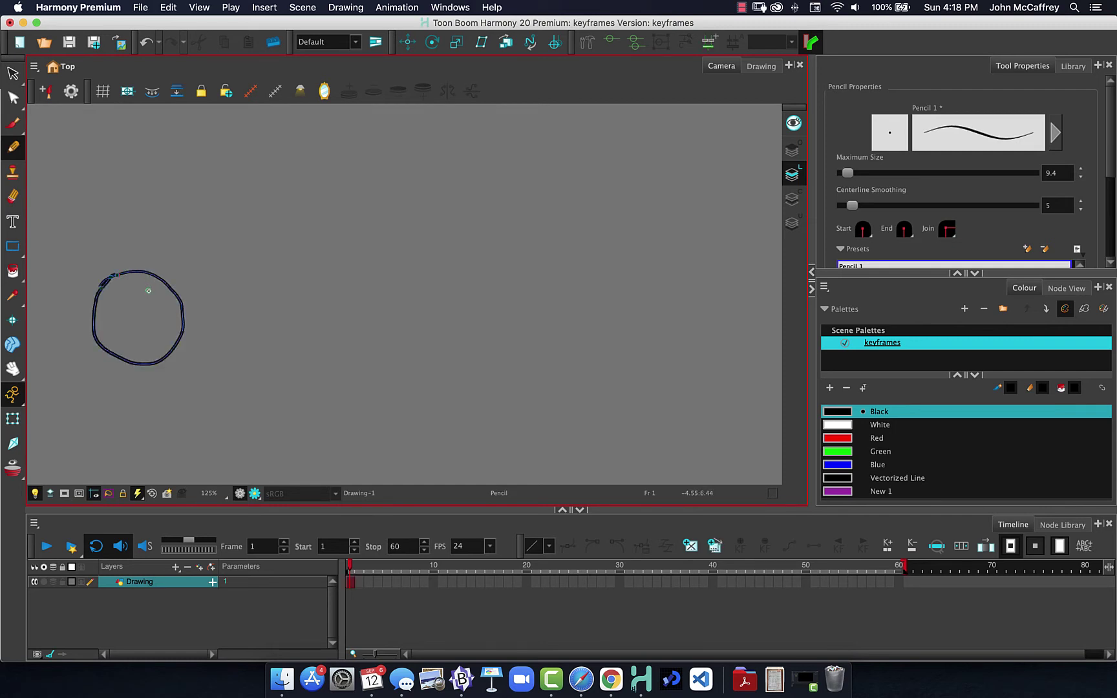
key(shift+m)
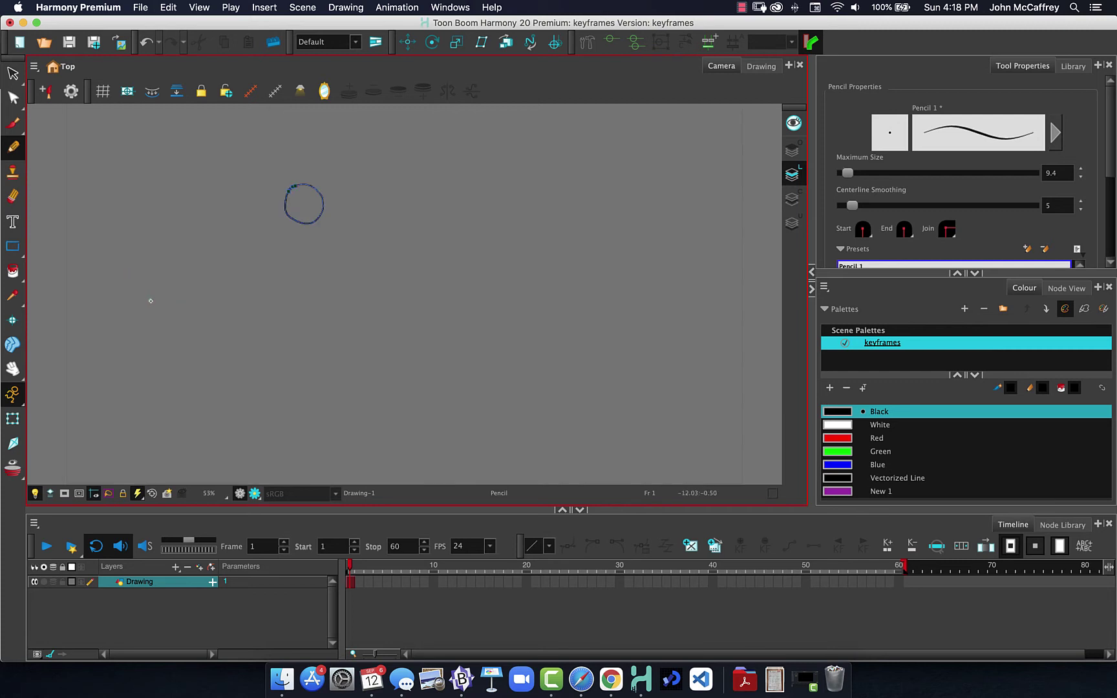
key(super+z)
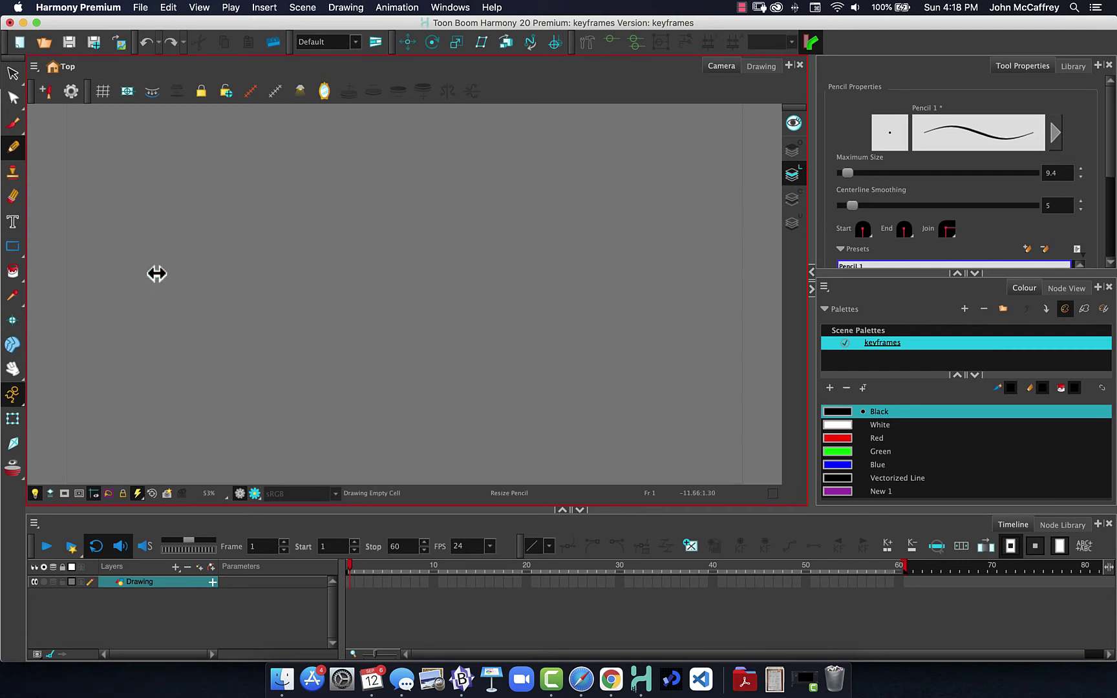
- Set the pencil's maximum size to 23.2 and draw a closed ball outline in the lower-left area of the camera frame
drag(156, 274, 163, 277)
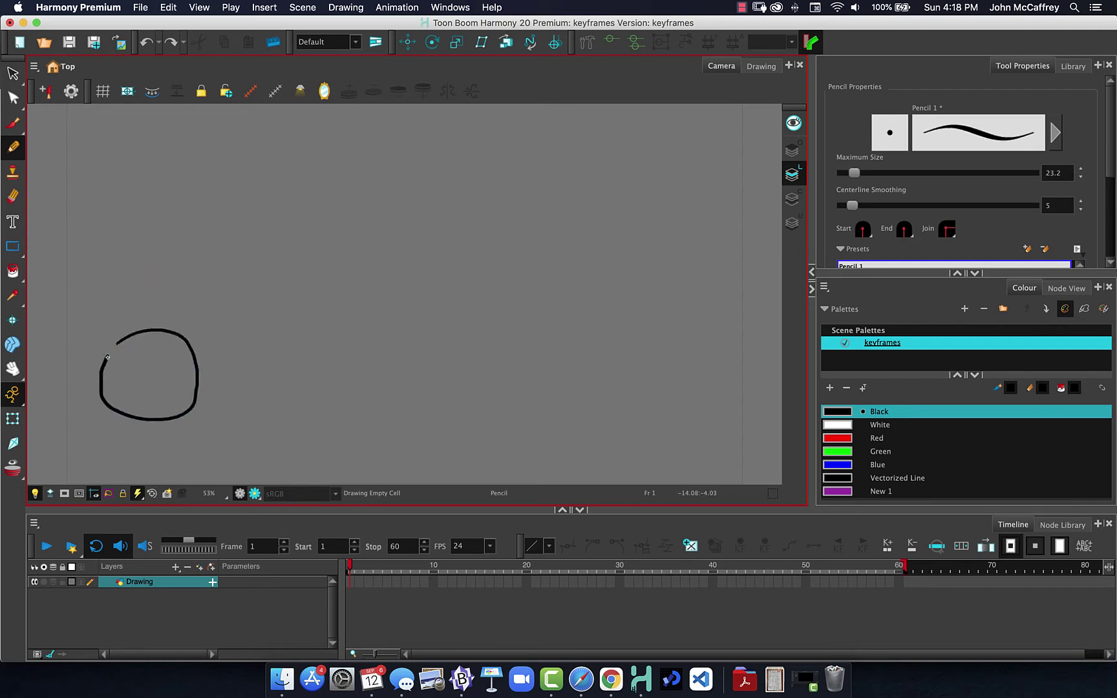
drag(108, 357, 117, 336)
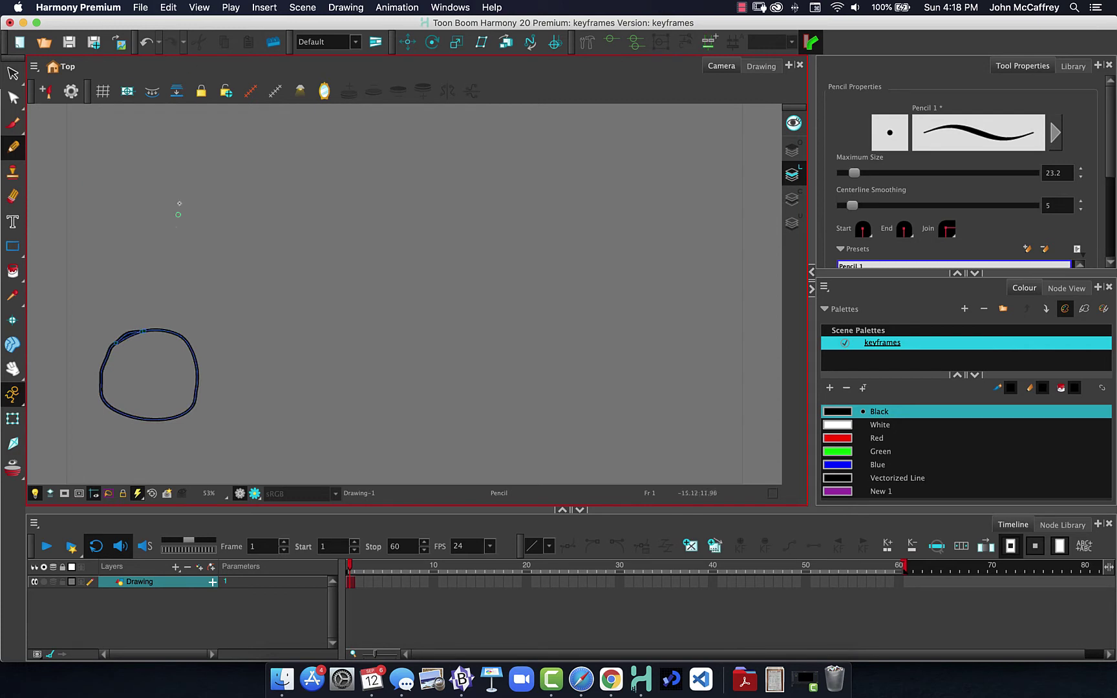
- Fill the ball outline with purple New 1 using the Paint tool
click(831, 493)
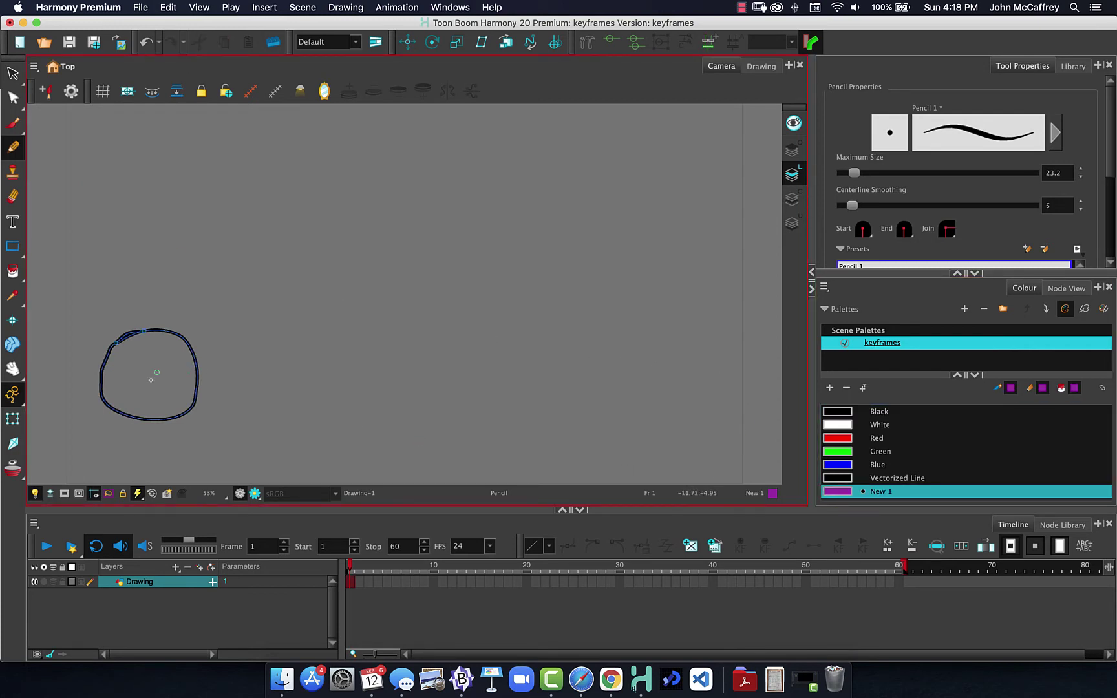
click(12, 272)
click(158, 405)
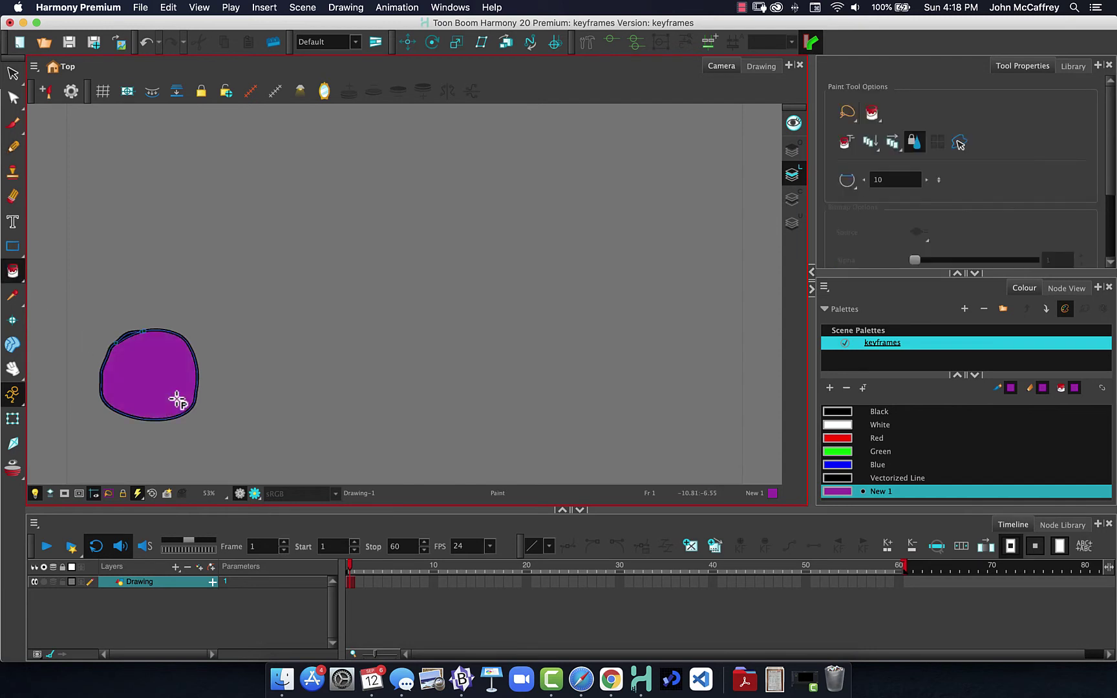
- Draw a small White highlight on the ball's upper-right side with the Pencil tool
click(842, 441)
click(844, 427)
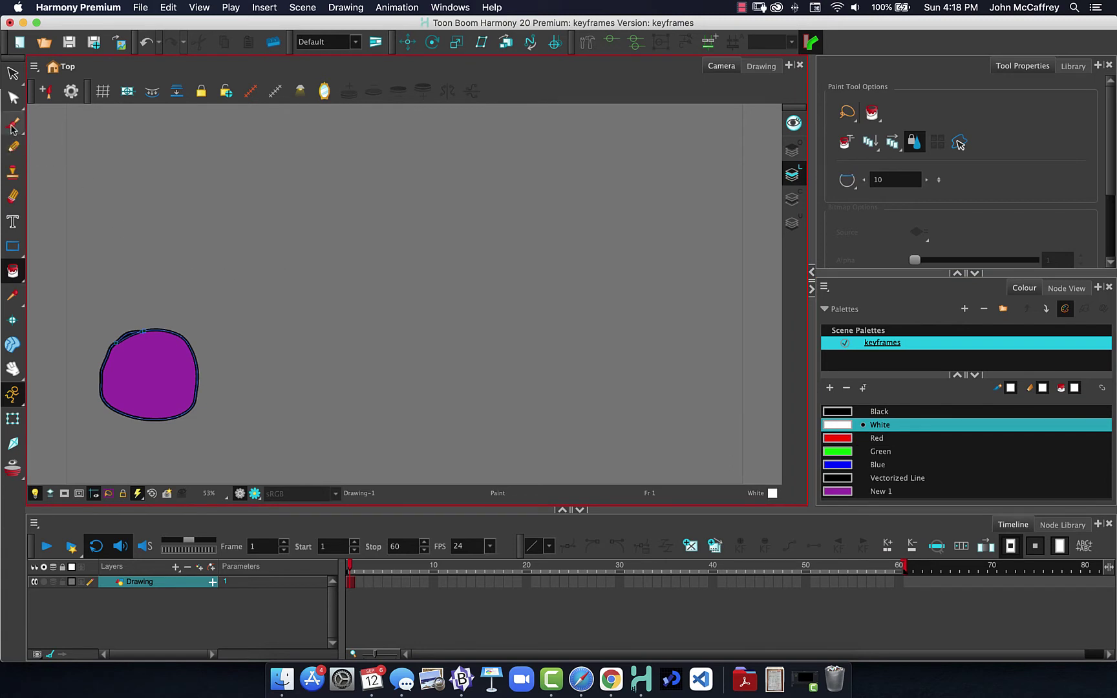
click(12, 148)
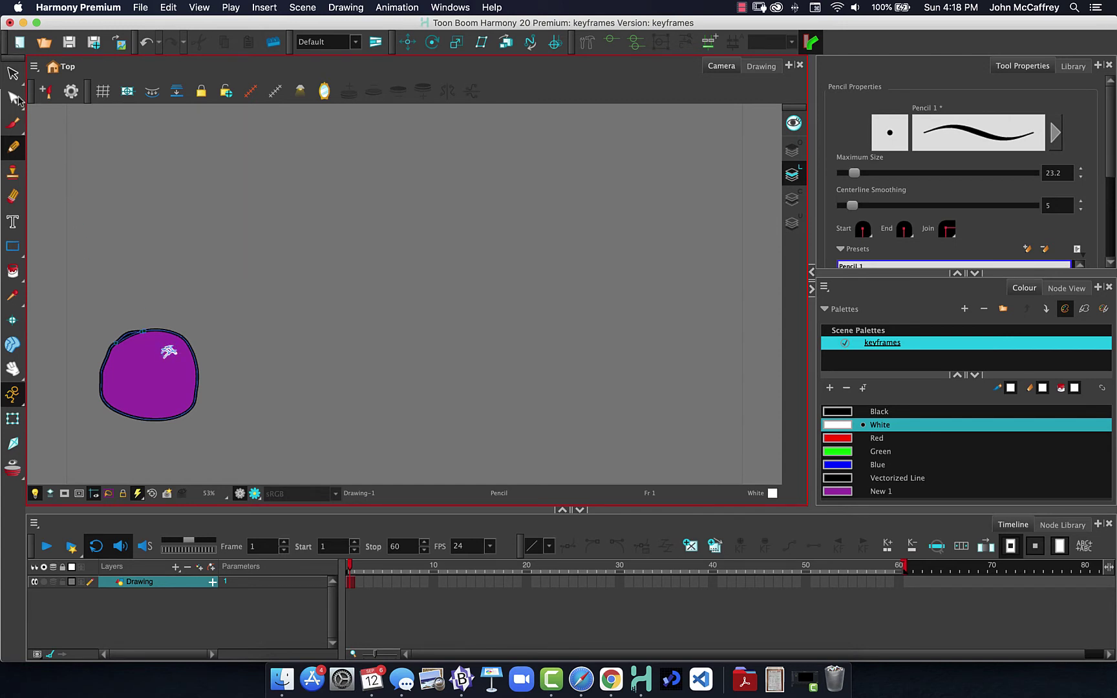
- Turn off Show Strokes for the drawing and activate the Transform tool
click(13, 73)
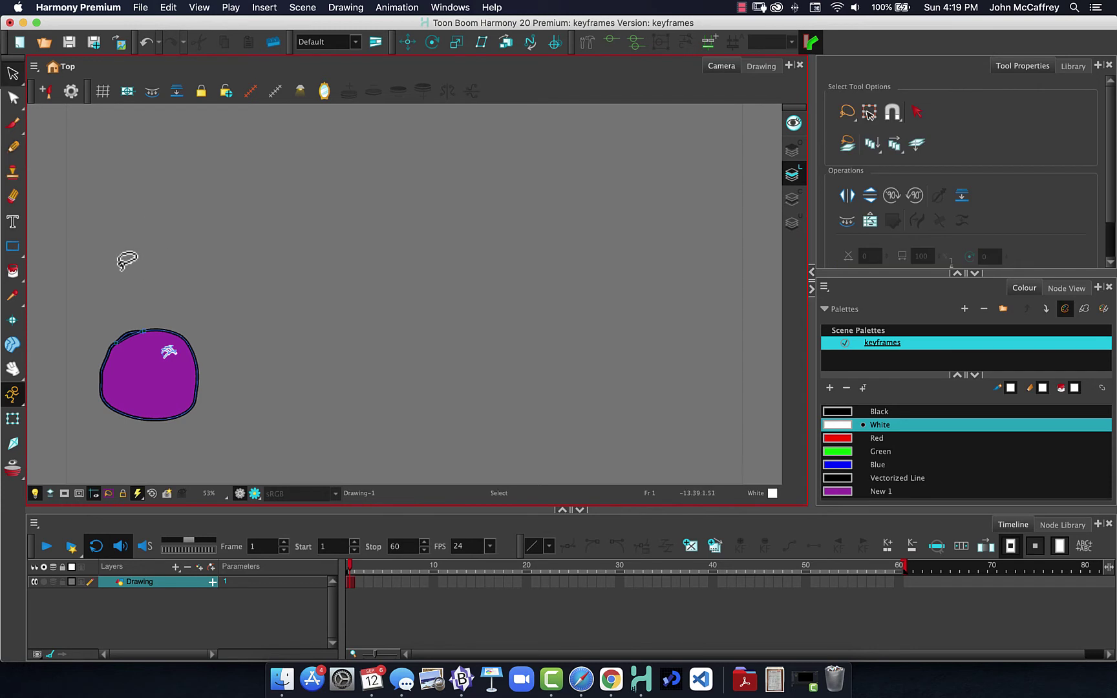
click(199, 8)
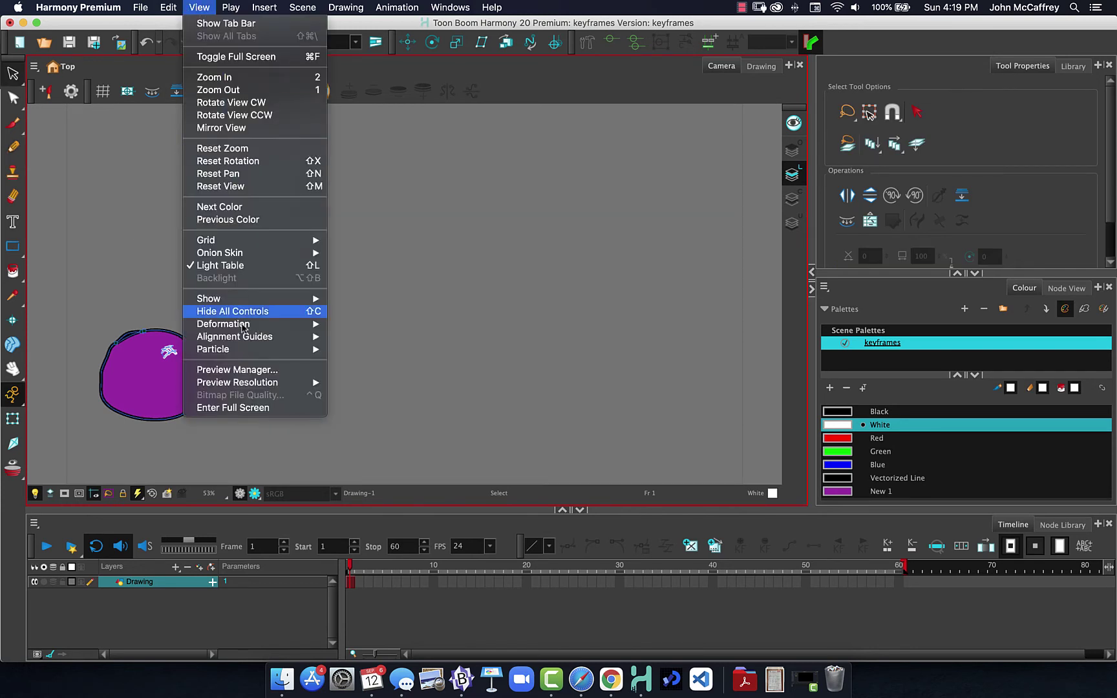
mouse_move(265, 298)
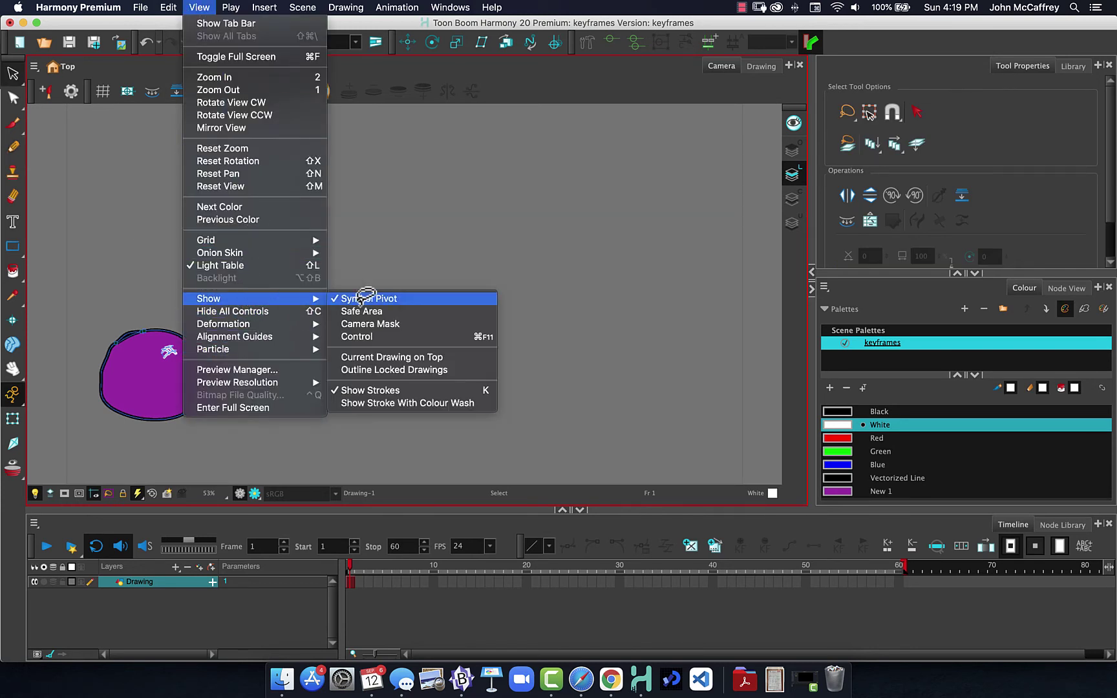
click(359, 390)
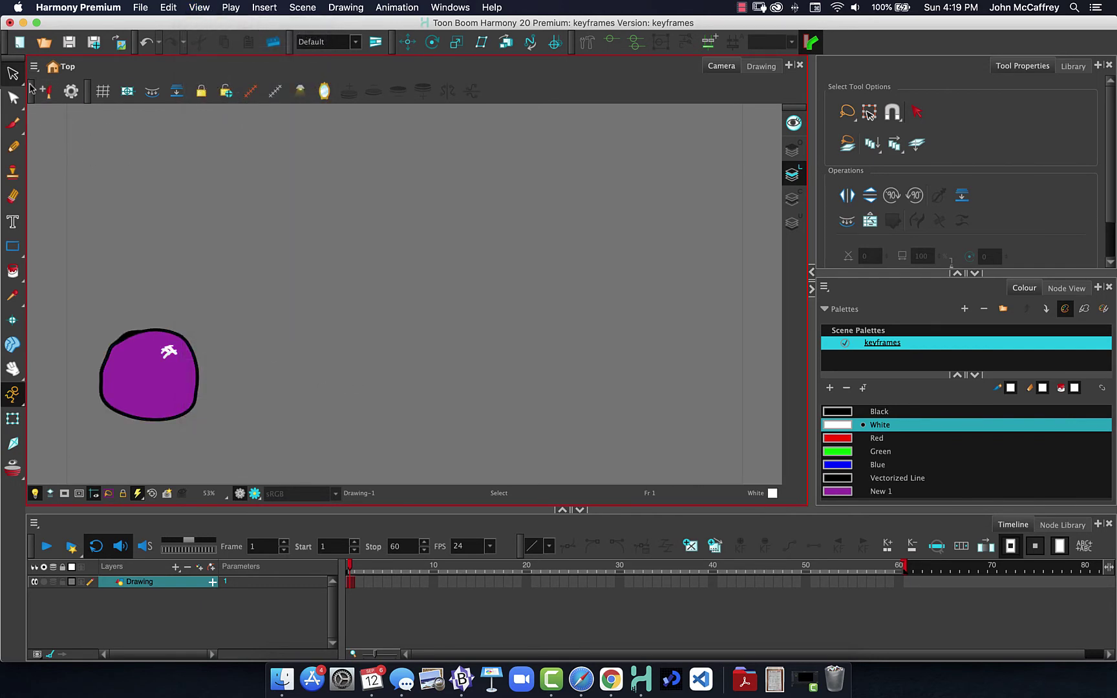
key(alt+b)
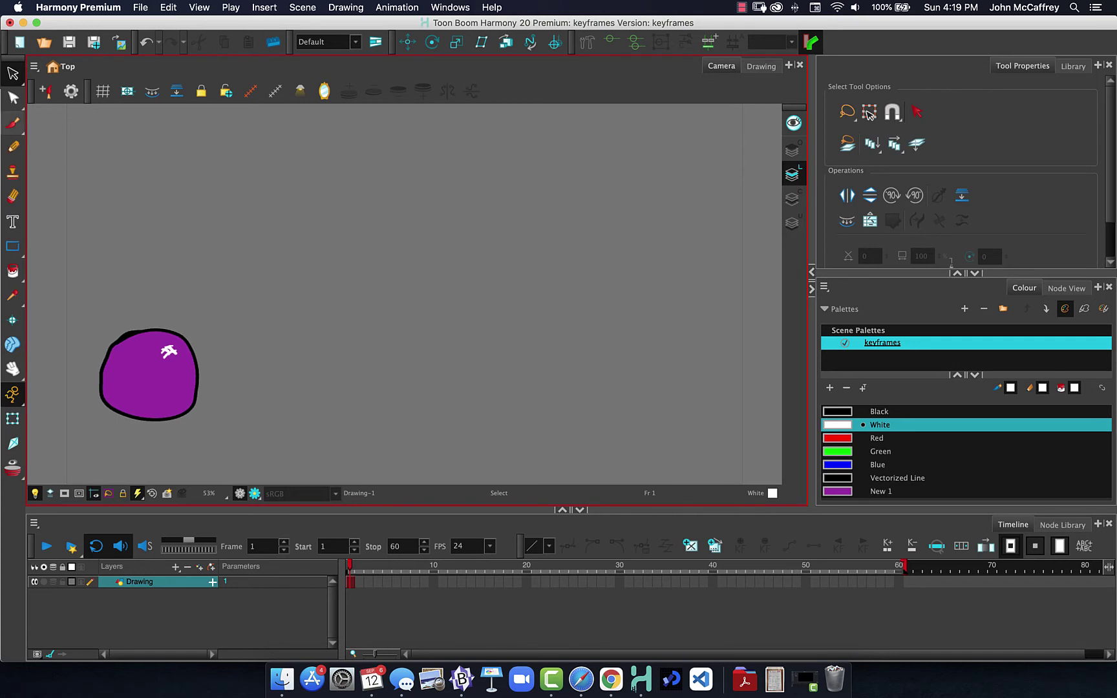
key(shift+t)
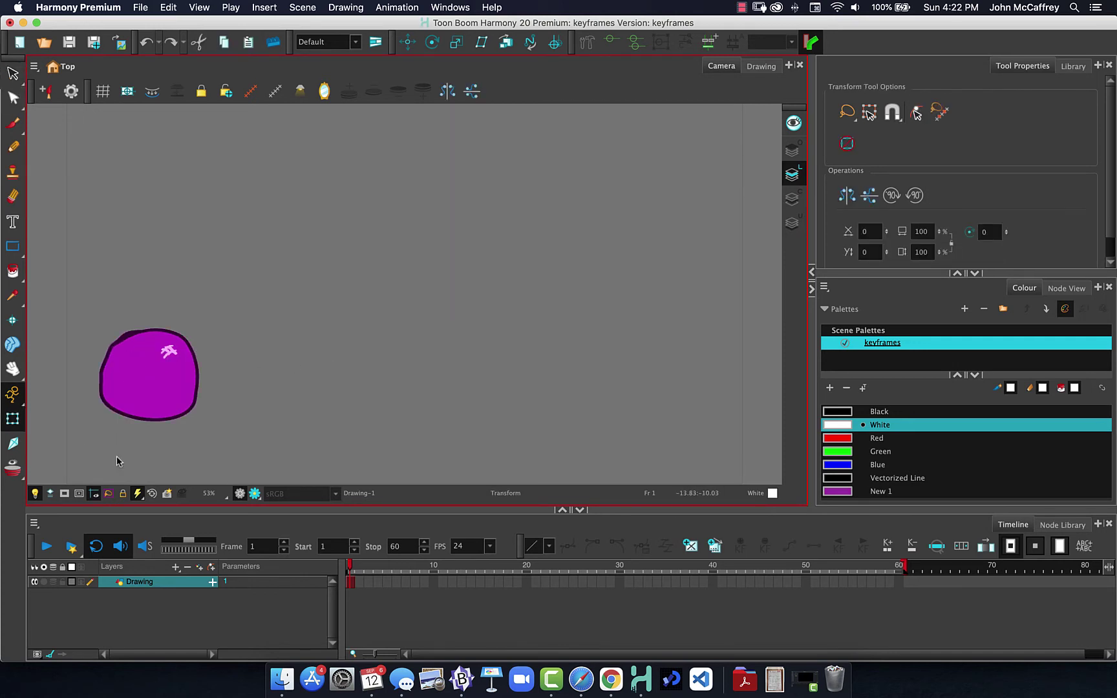
- Rename the Drawing layer as Ball
click(129, 546)
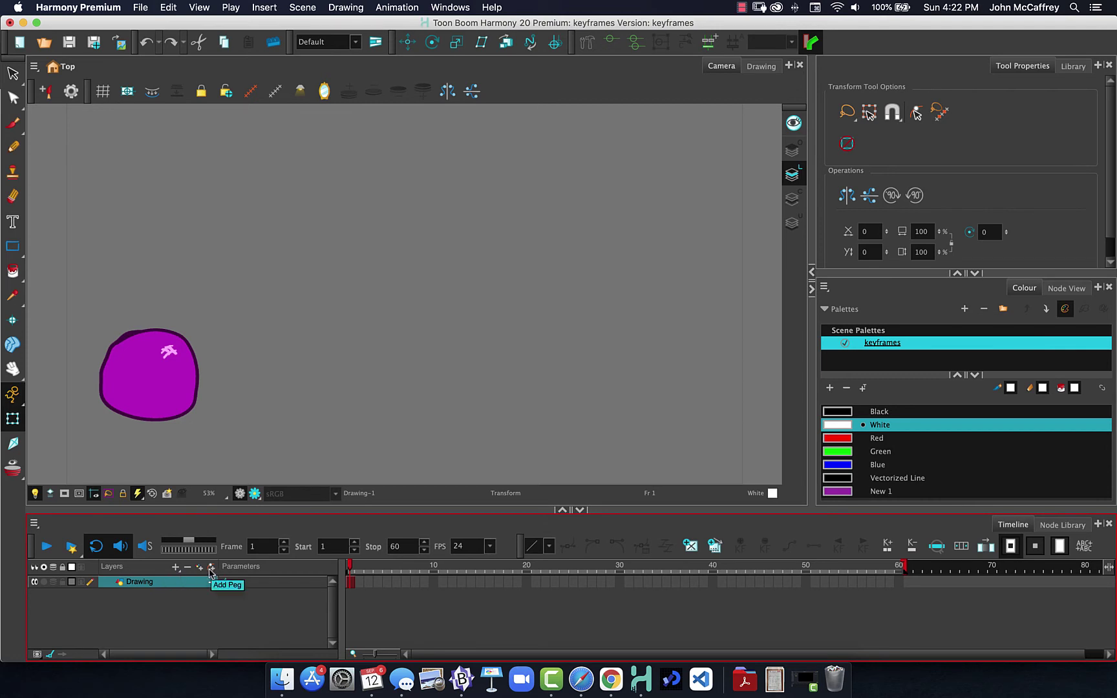
double_click(137, 584)
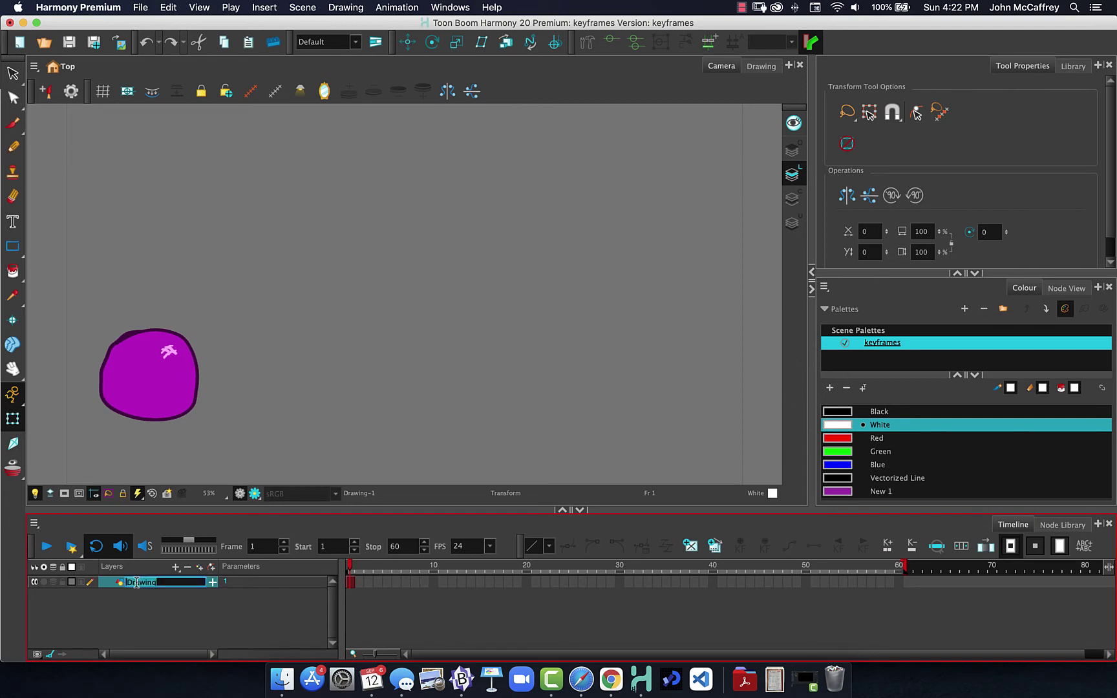
text(Ball)
key(Return)
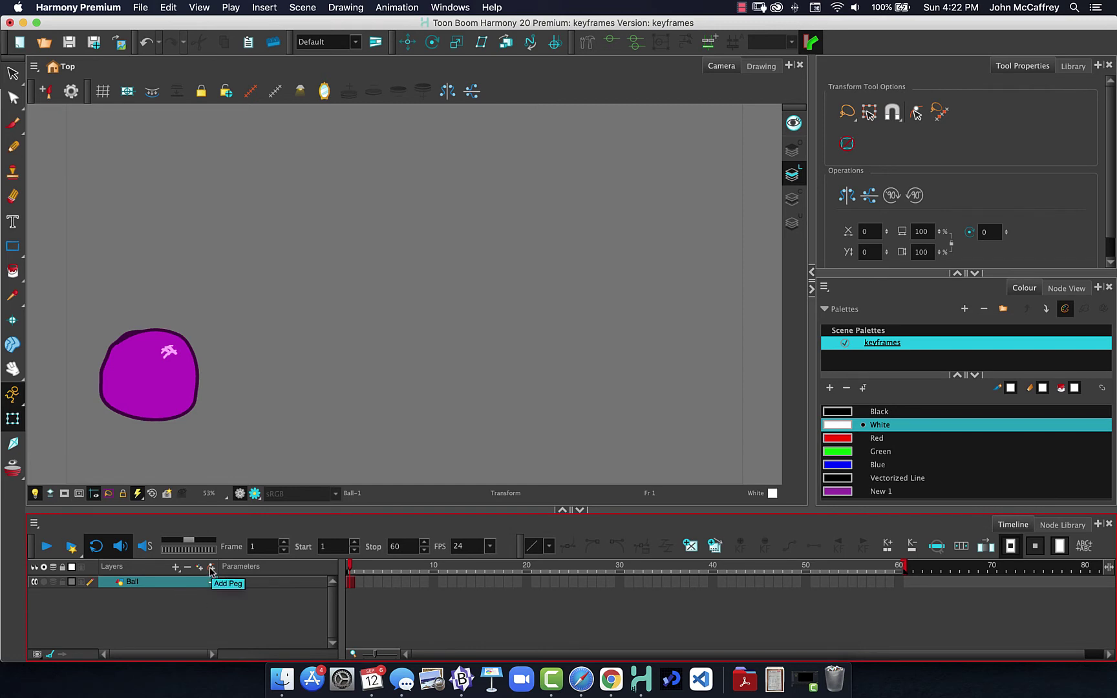
- Add a parent peg to the Ball layer, and collapse and re-expand the peg's hierarchy
click(176, 569)
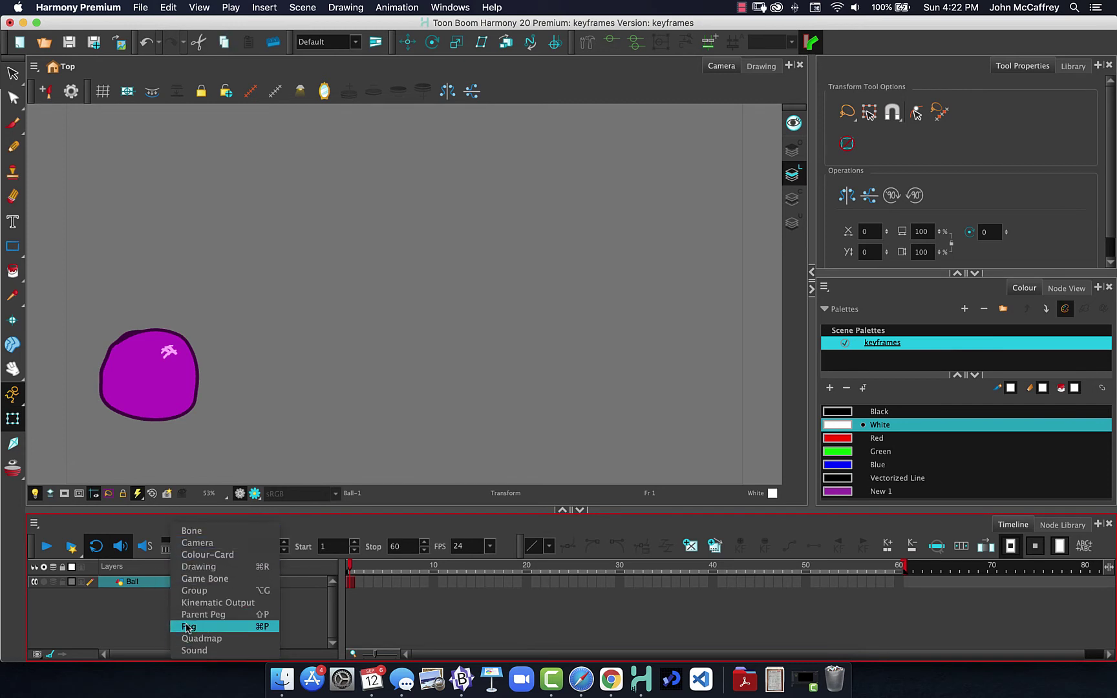
click(126, 613)
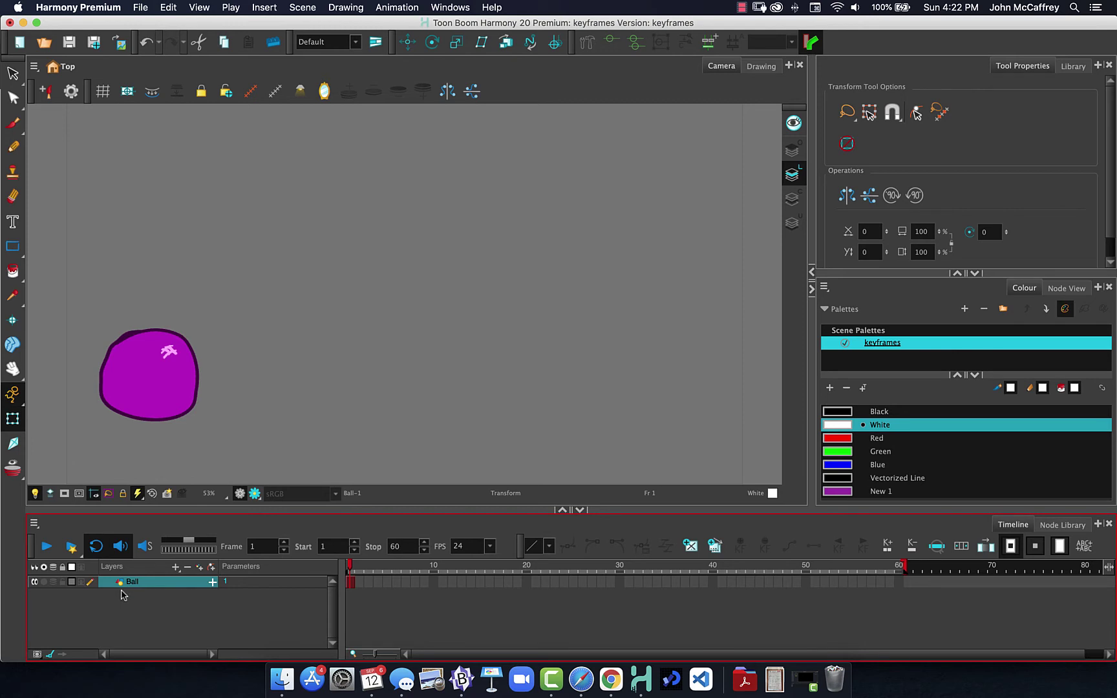
click(212, 568)
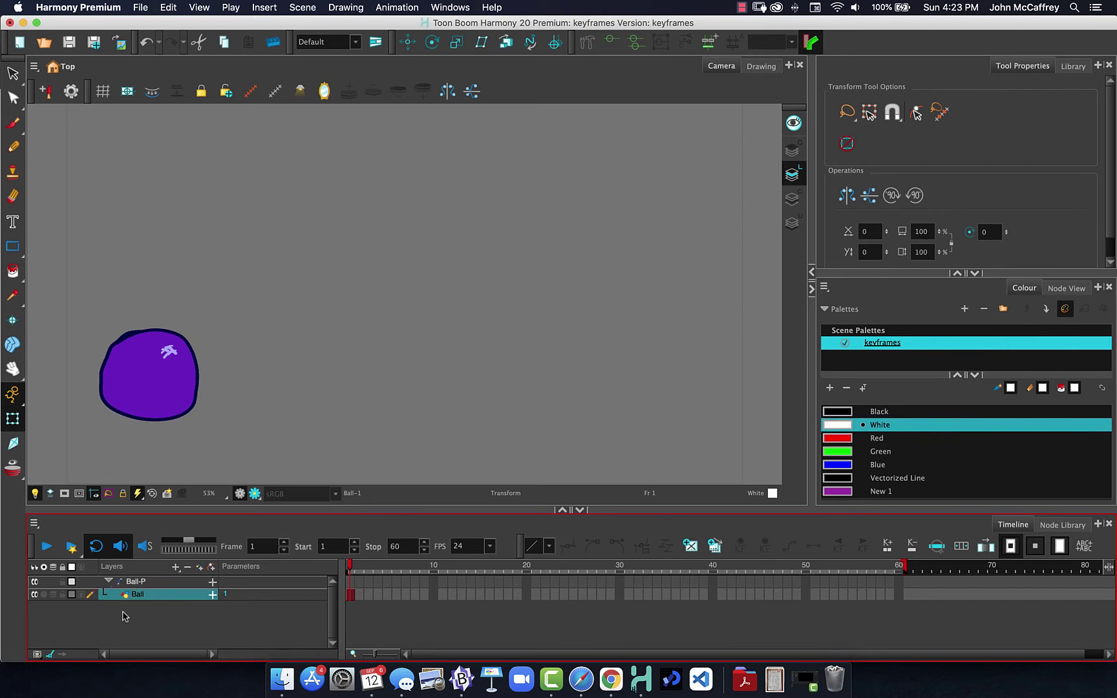
click(109, 582)
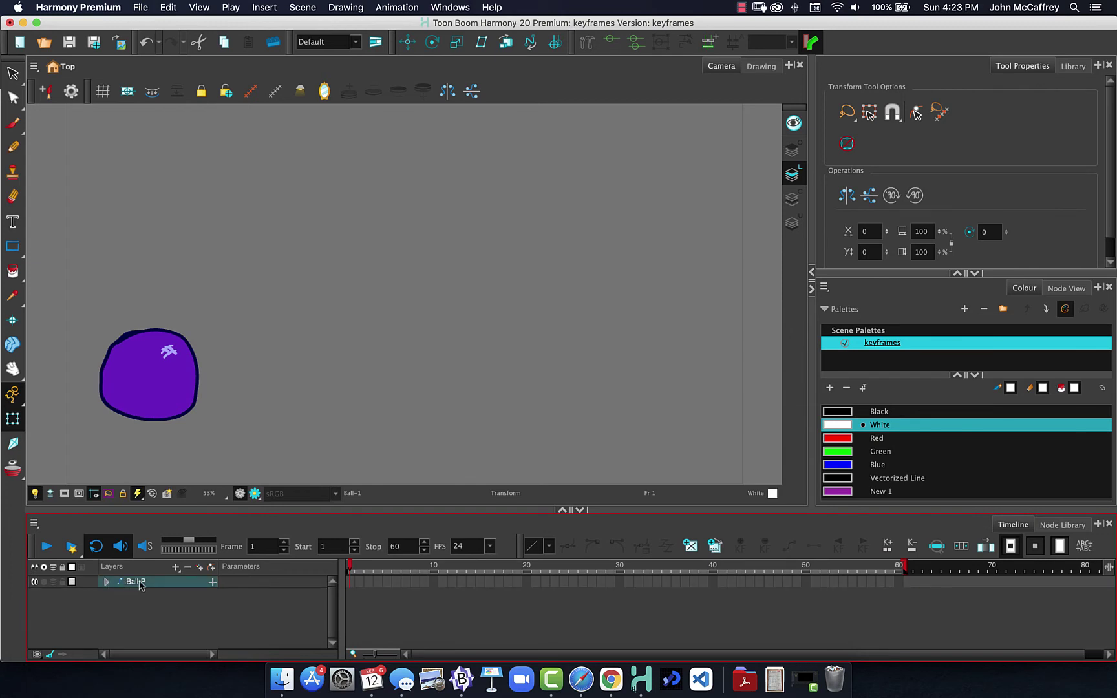
click(108, 582)
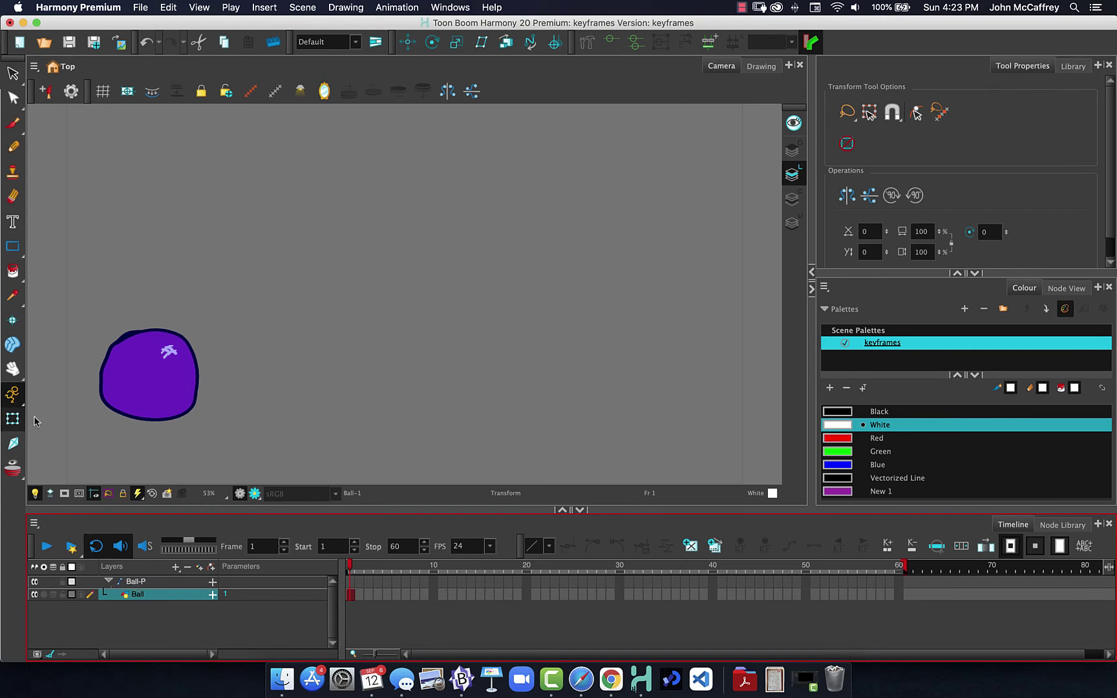
- Deselect and reselect the ball drawing with the Transform tool, and move it slightly up and to the right
click(12, 419)
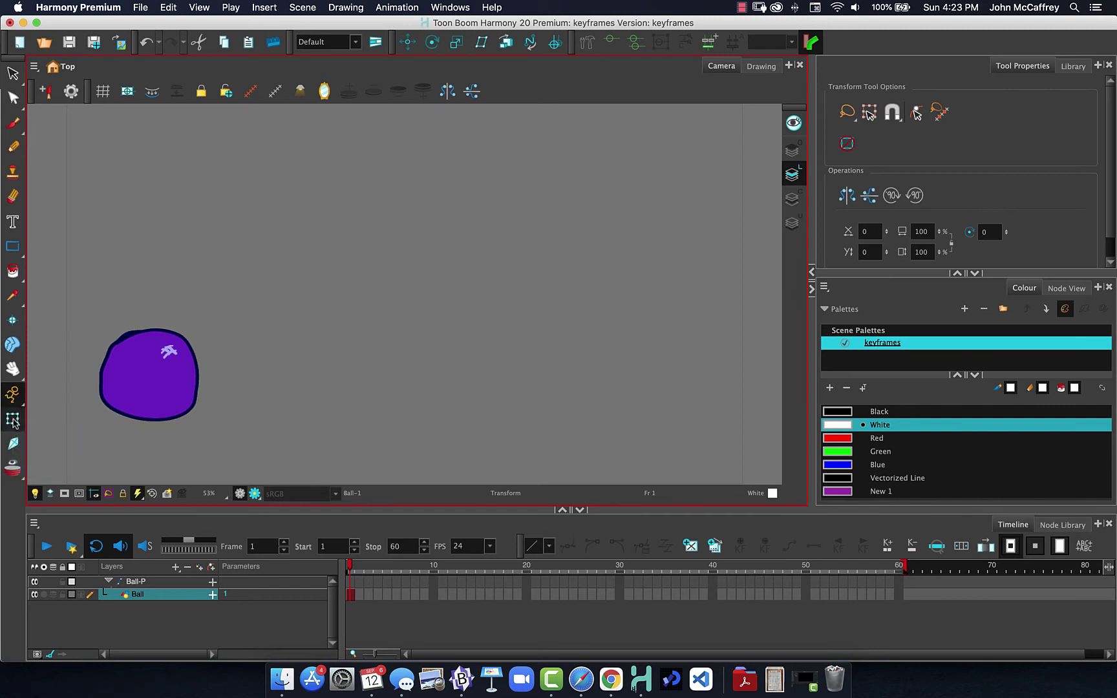
click(918, 114)
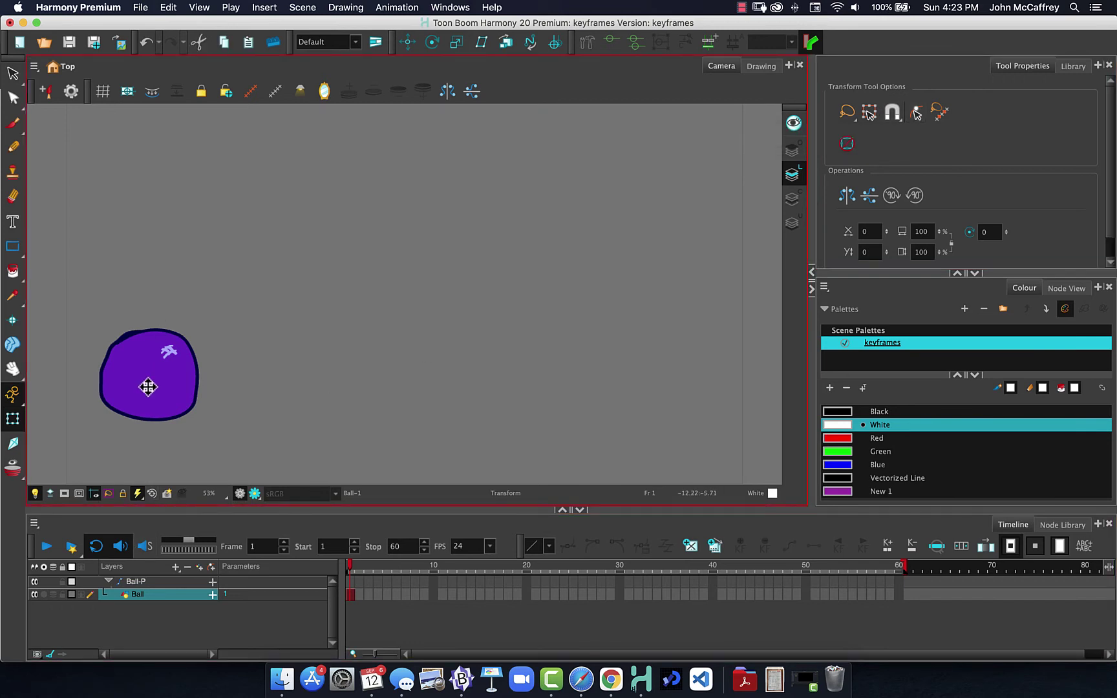
click(202, 269)
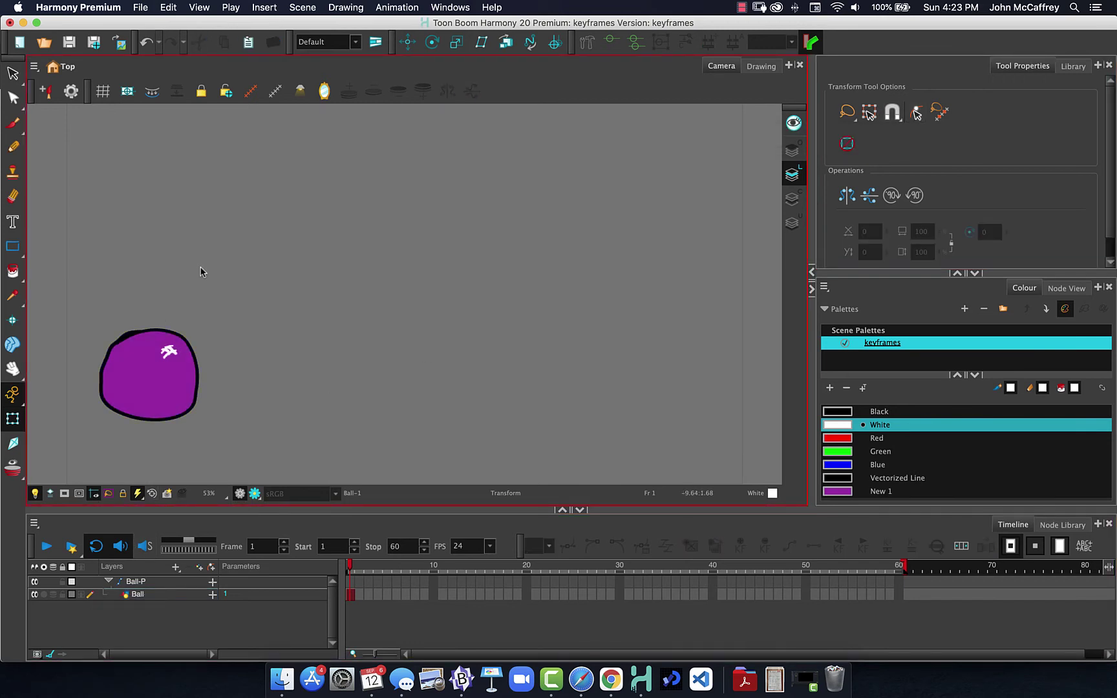
click(142, 382)
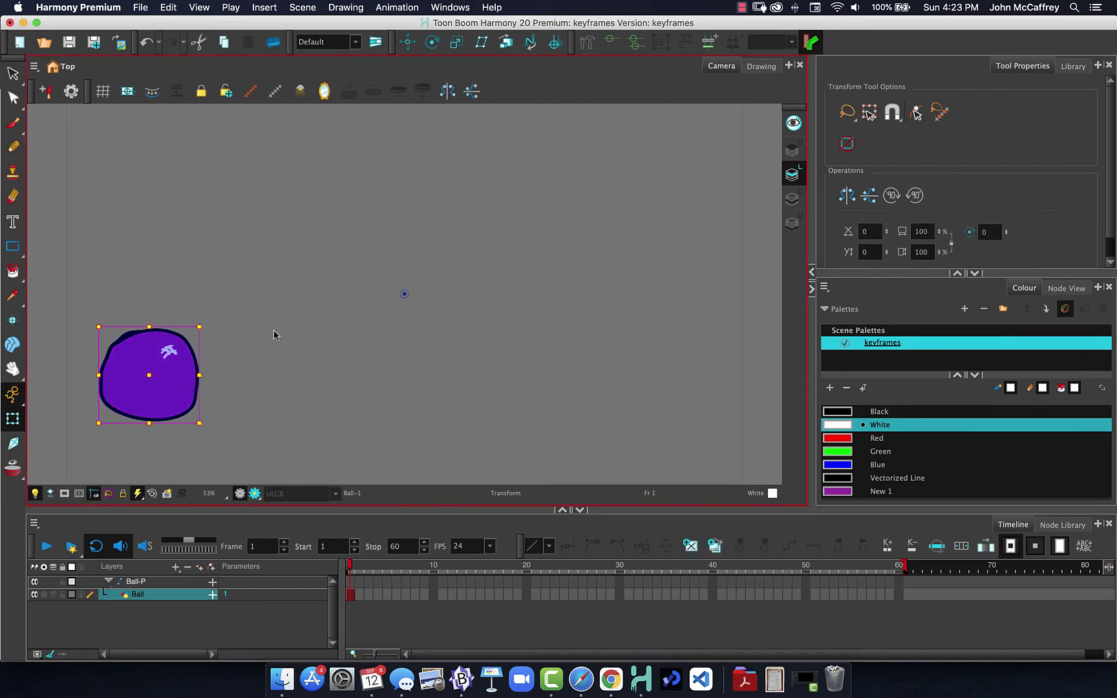
mouse_move(152, 397)
mouse_down()
mouse_move(322, 399)
mouse_move(169, 387)
mouse_up()
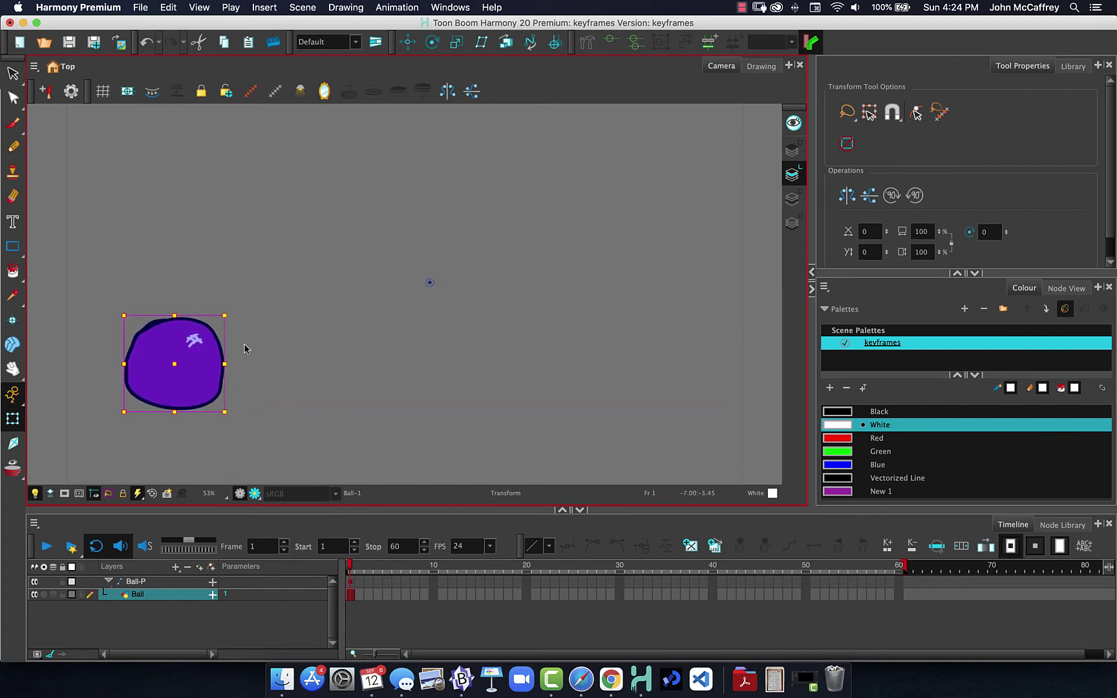
- Turn on Peg Selection Mode for the Transform tool and select the Ball-P peg layer instead of the Ball drawing layer
key(super+z)
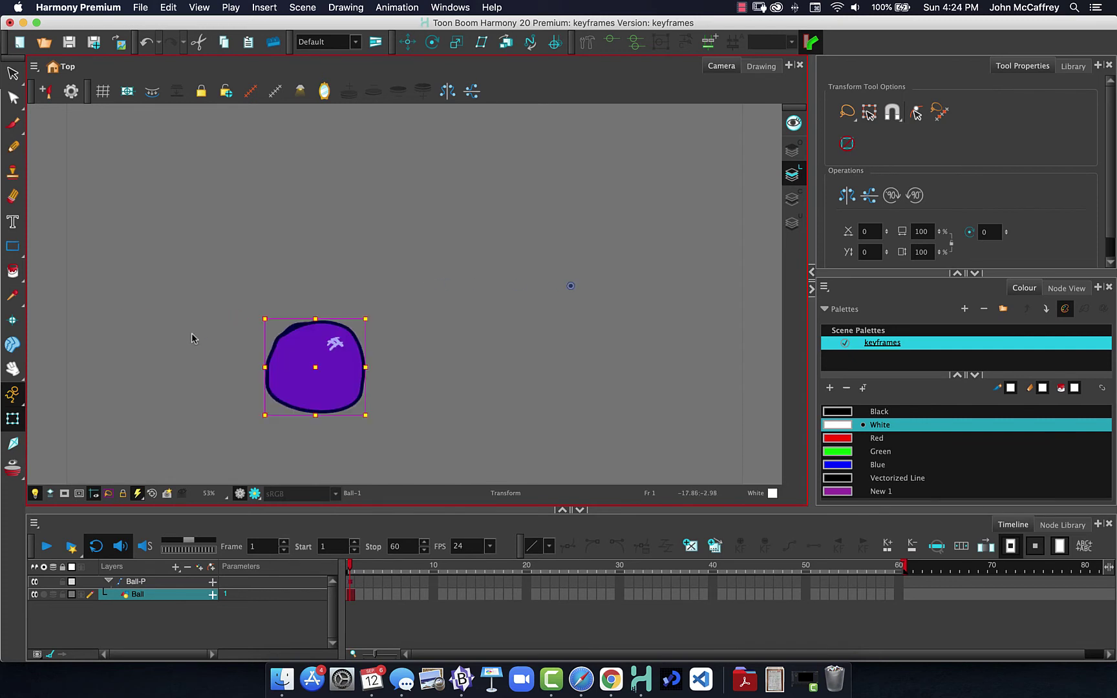
key(super+shift+z)
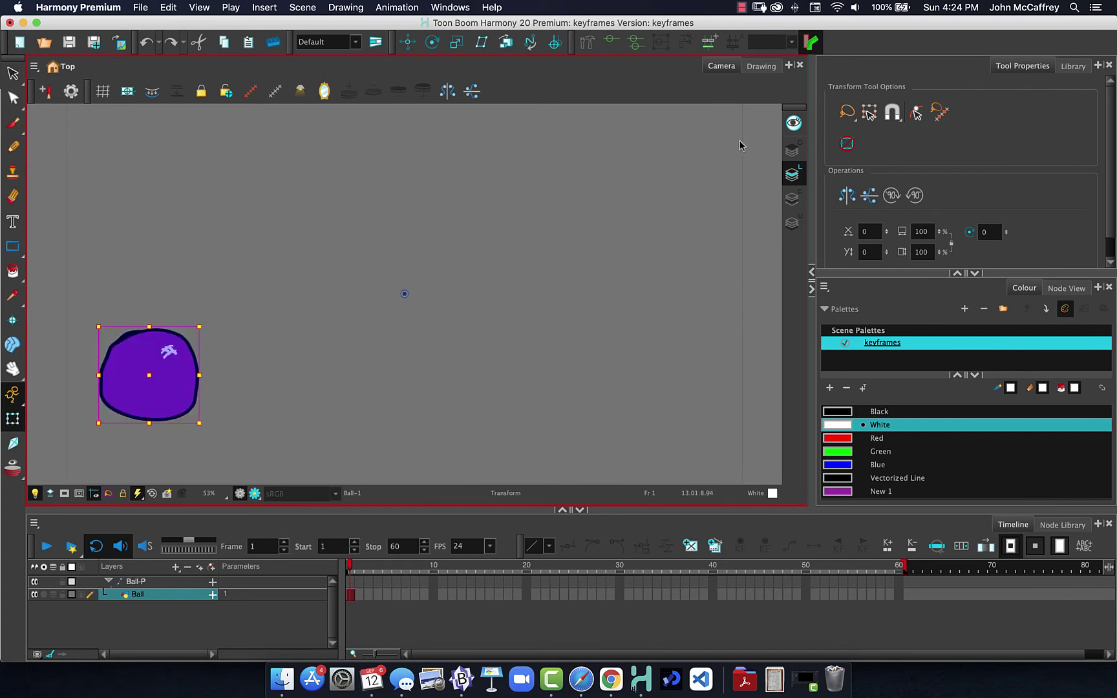
click(915, 114)
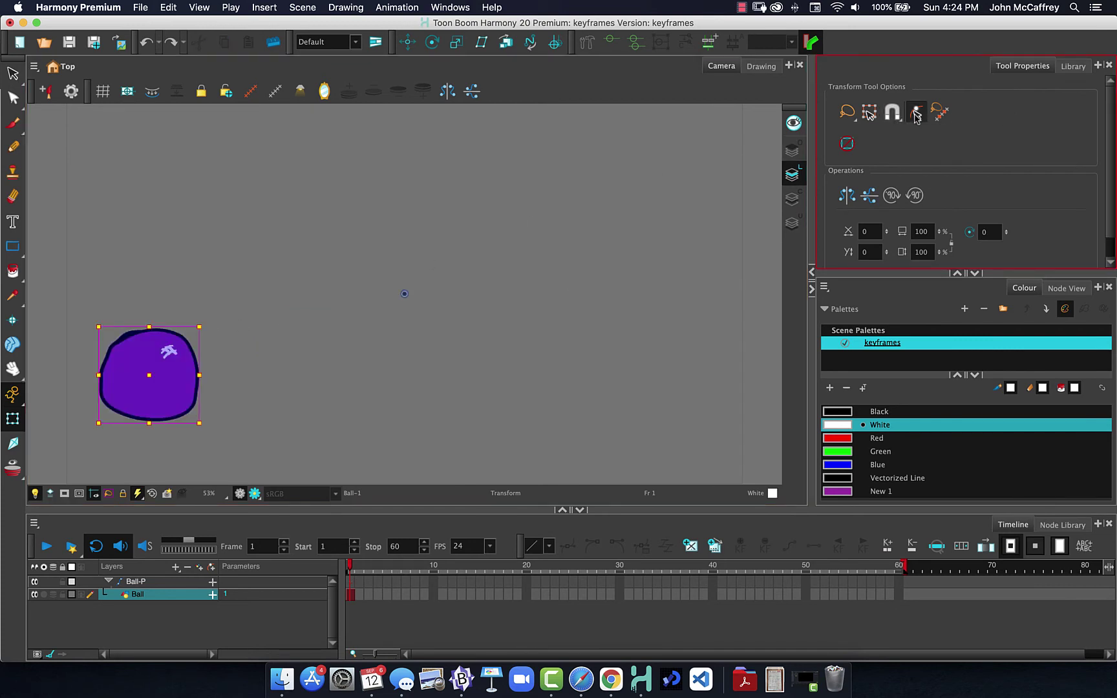
click(140, 581)
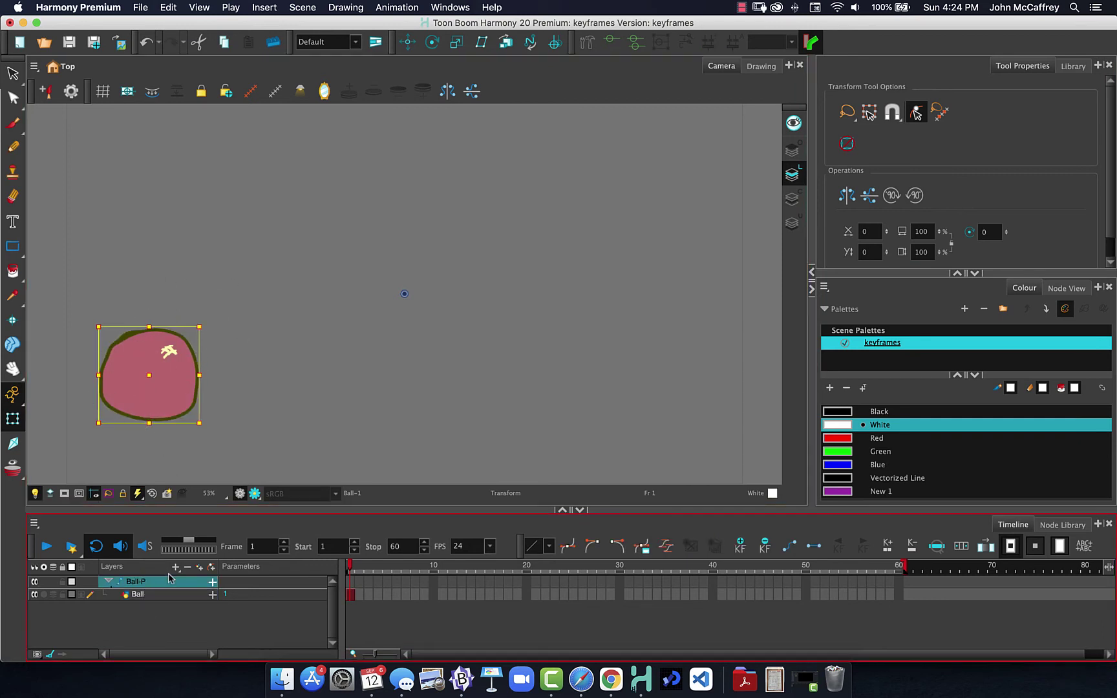
click(139, 597)
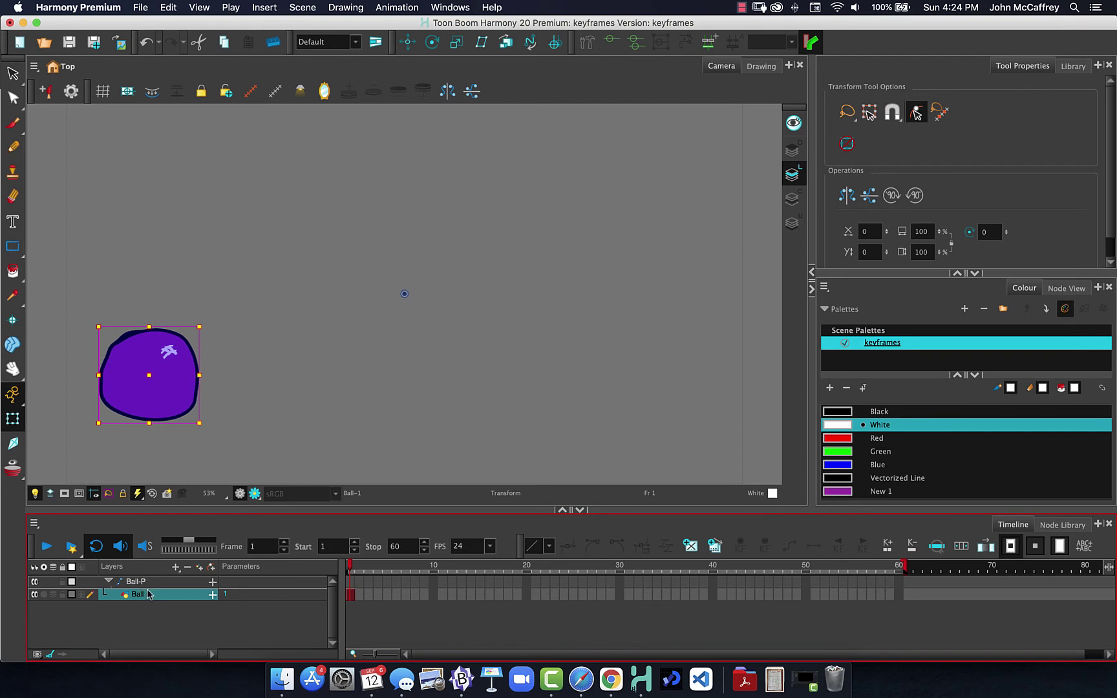
click(151, 581)
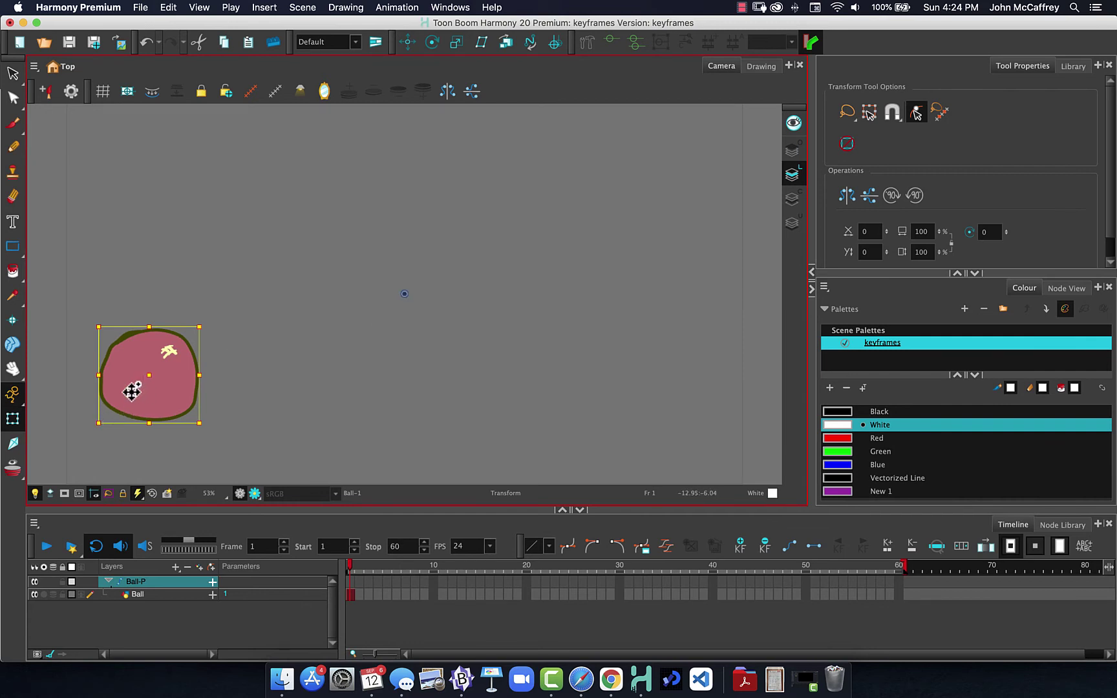
- Try moving the ball to the right and transforming it through the Ball-P peg, and undo both changes
drag(153, 390, 200, 392)
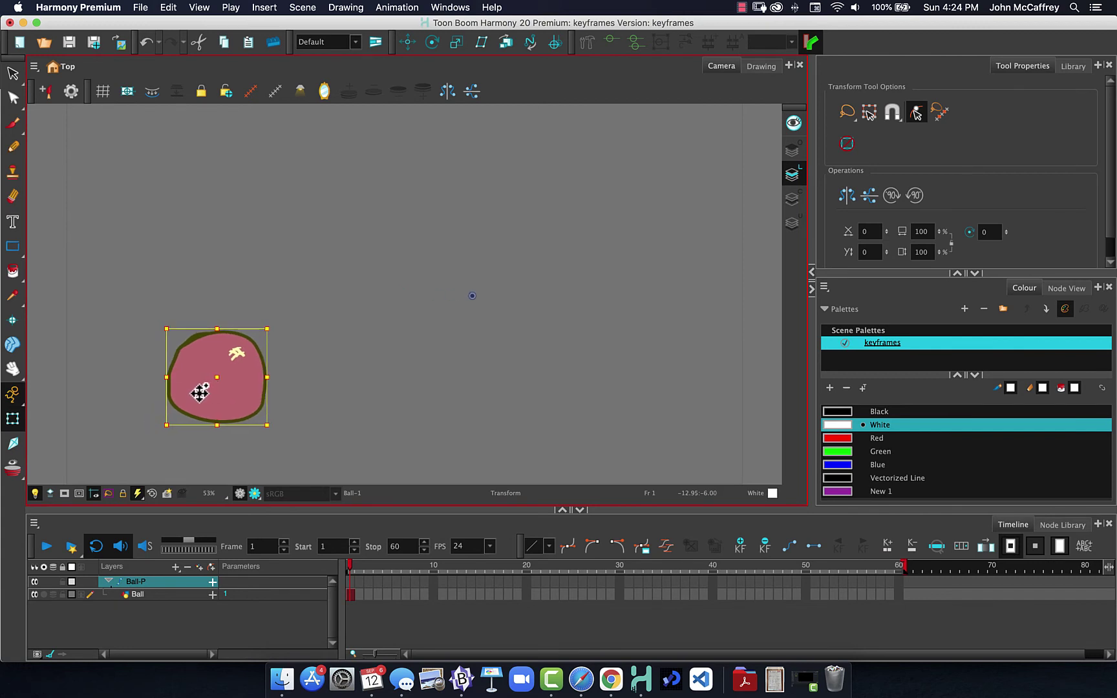
drag(276, 429, 298, 418)
key(super+z)
key(super+z)
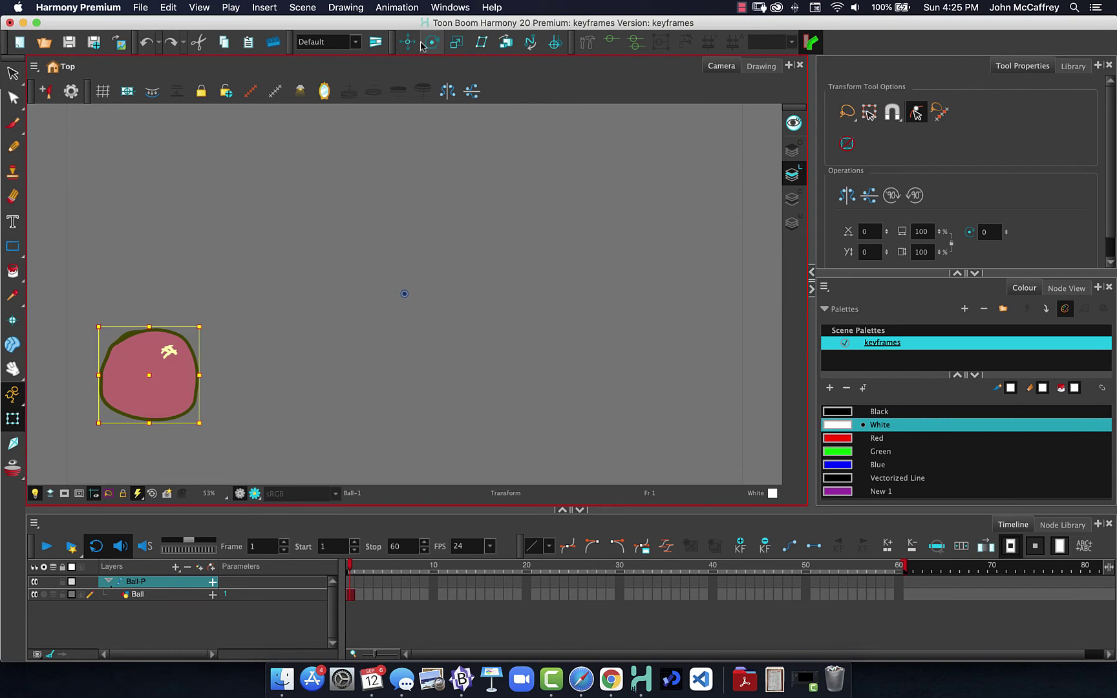
right_click(537, 83)
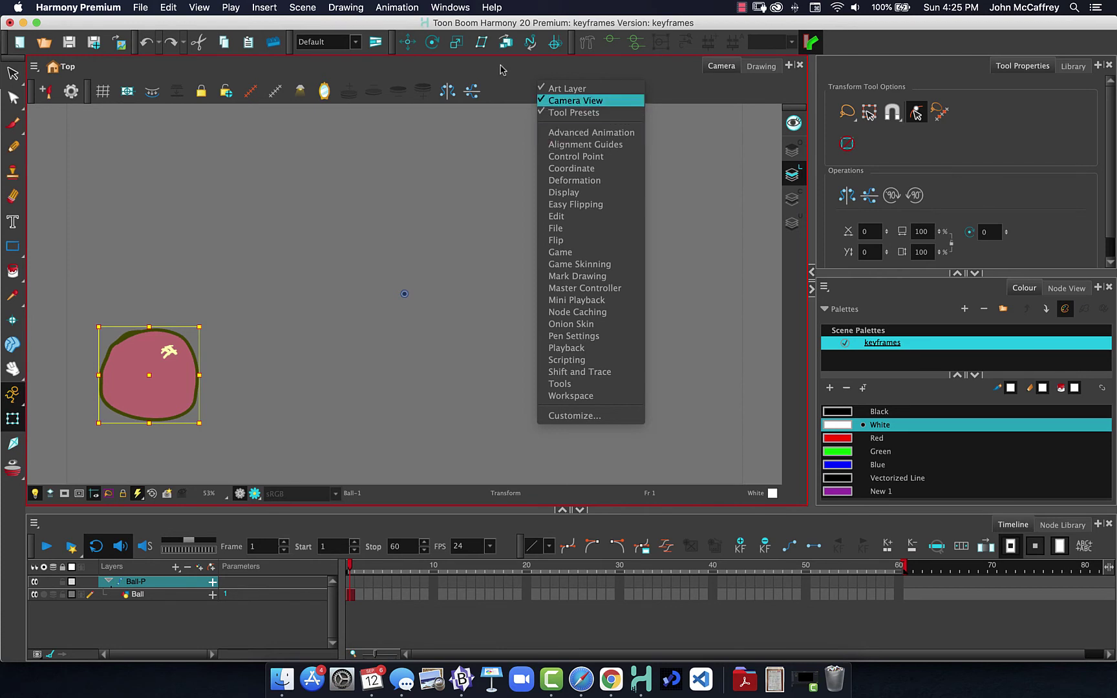
click(503, 91)
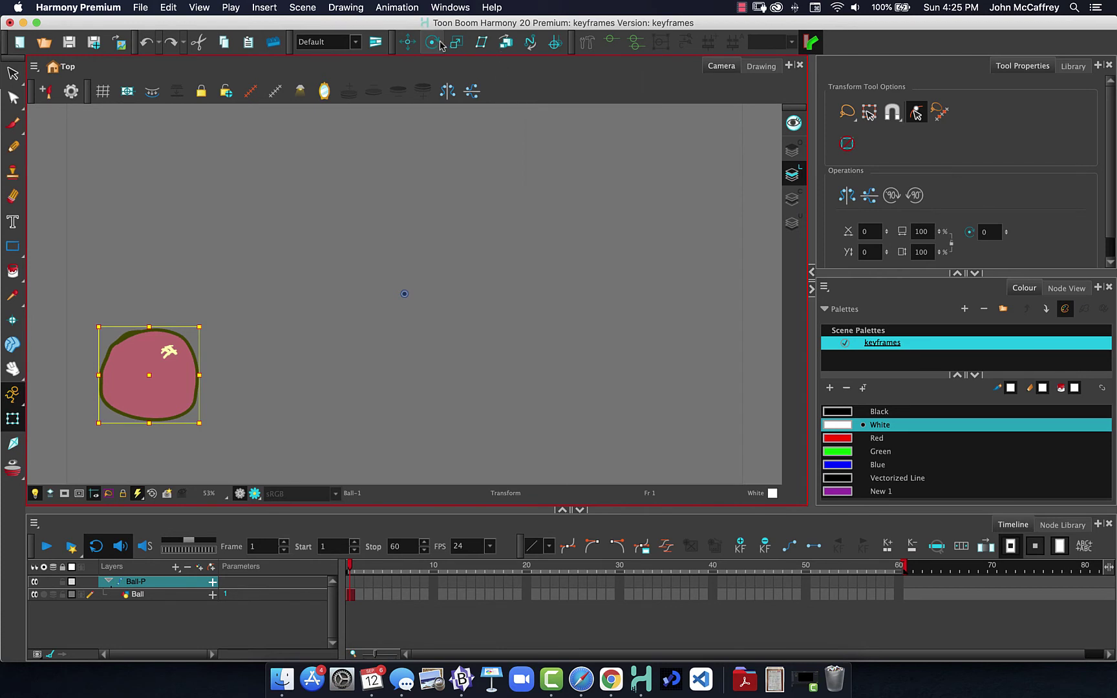
mouse_move(399, 56)
mouse_down()
mouse_move(437, 73)
mouse_move(498, 64)
mouse_move(490, 95)
mouse_move(393, 46)
mouse_up()
- Use the Rotate tool to move the Ball-P peg's pivot onto the centre of the ball, and return to the Transform tool
click(430, 45)
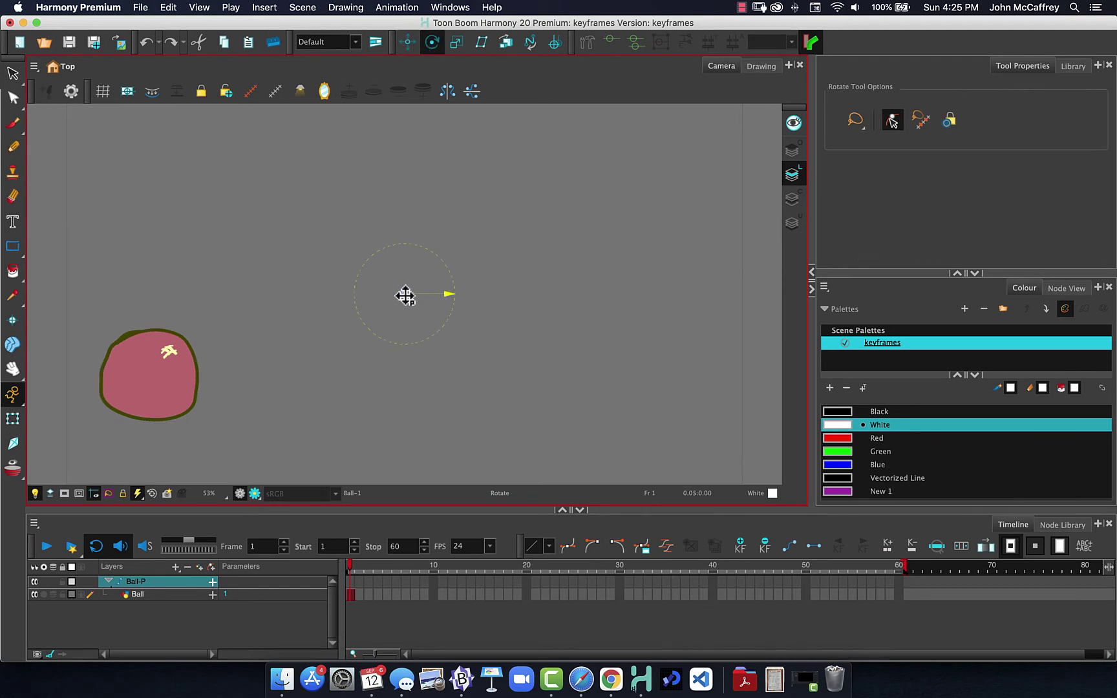
mouse_move(324, 242)
mouse_down()
mouse_move(312, 399)
mouse_move(294, 202)
mouse_move(319, 146)
mouse_move(310, 233)
mouse_up()
drag(405, 295, 150, 419)
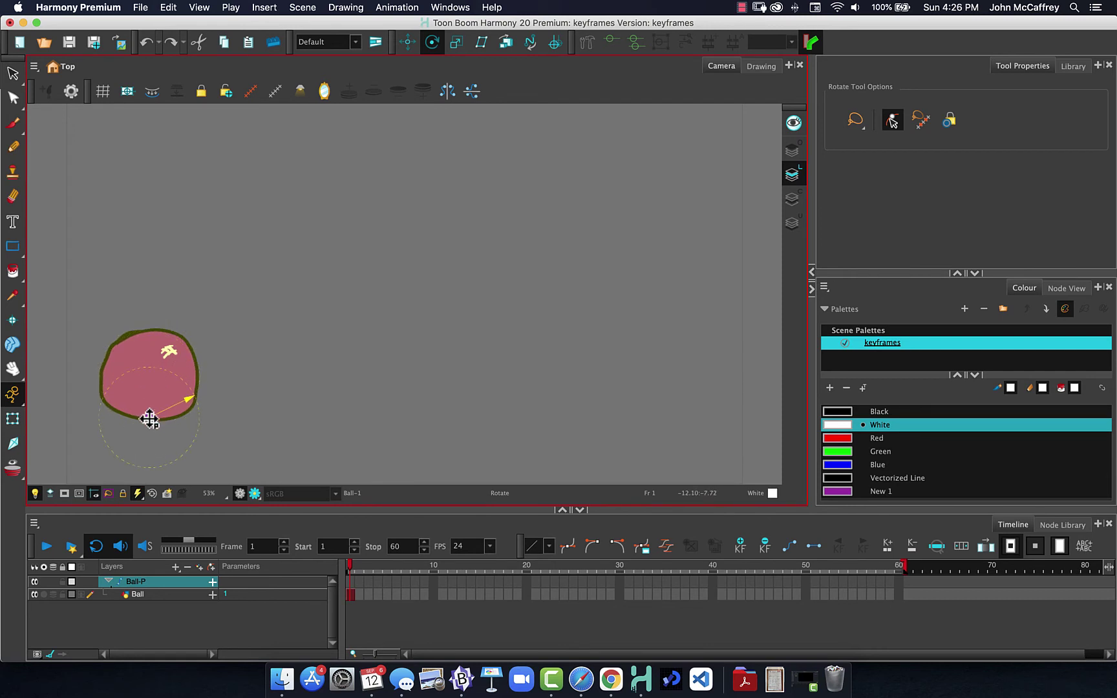
drag(261, 381, 152, 382)
key(super+z)
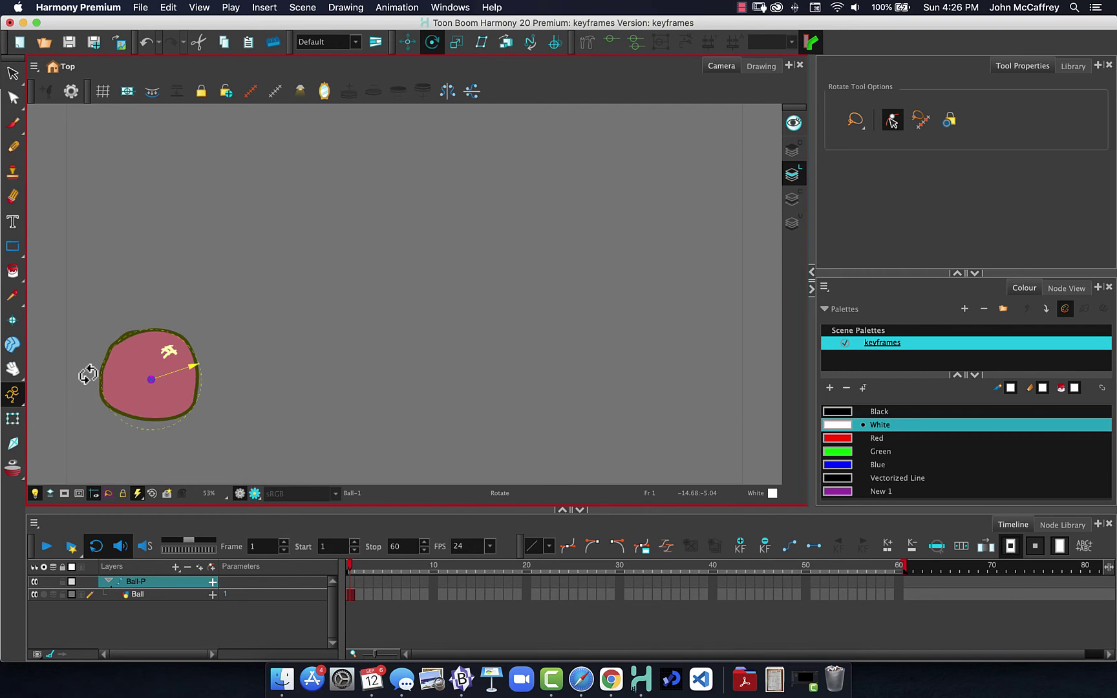
click(12, 421)
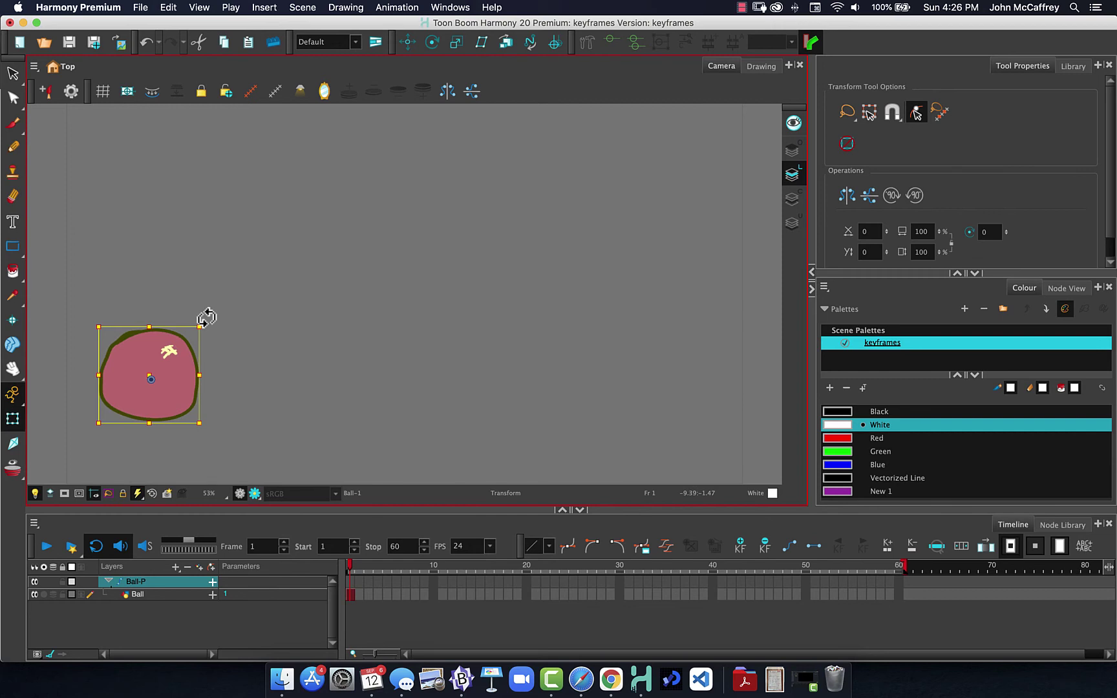
- Try rotating, moving and enlarging the ball around its centred pivot, undoing each transformation
drag(206, 316, 194, 272)
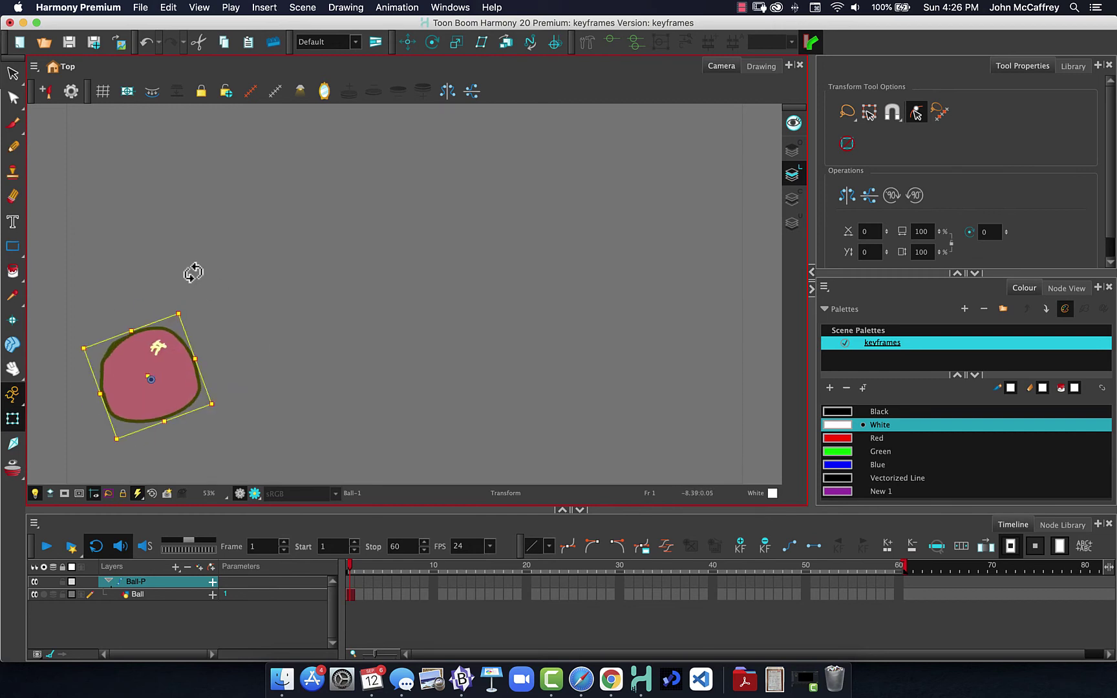
key(super+z)
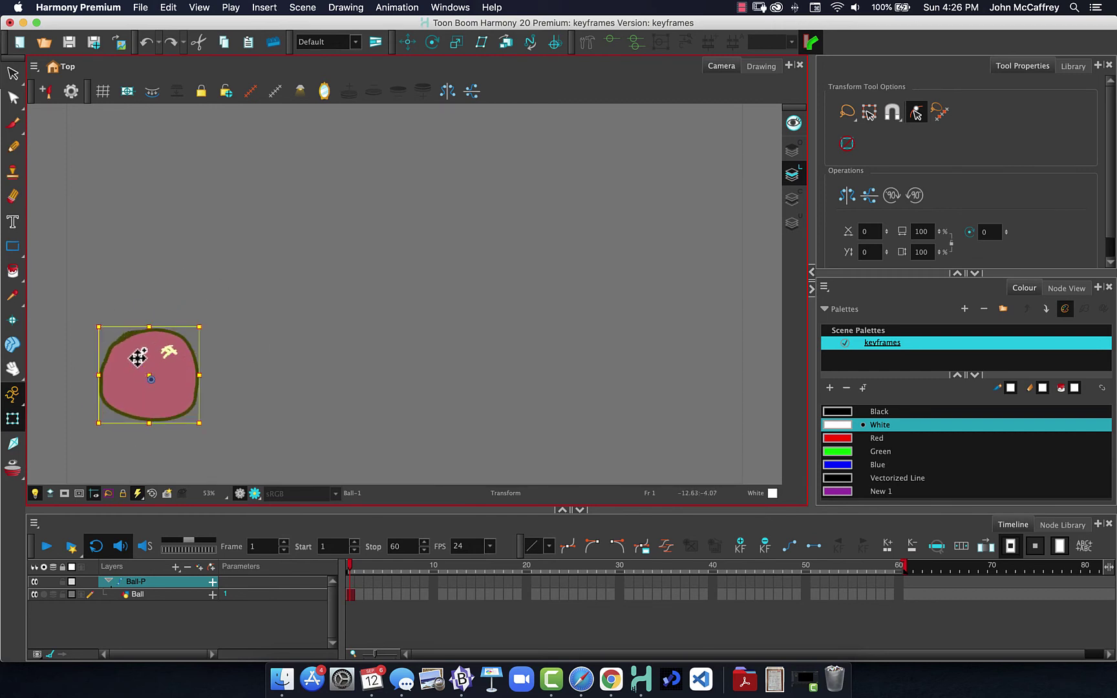
drag(138, 355, 230, 353)
key(super+z)
drag(198, 328, 309, 198)
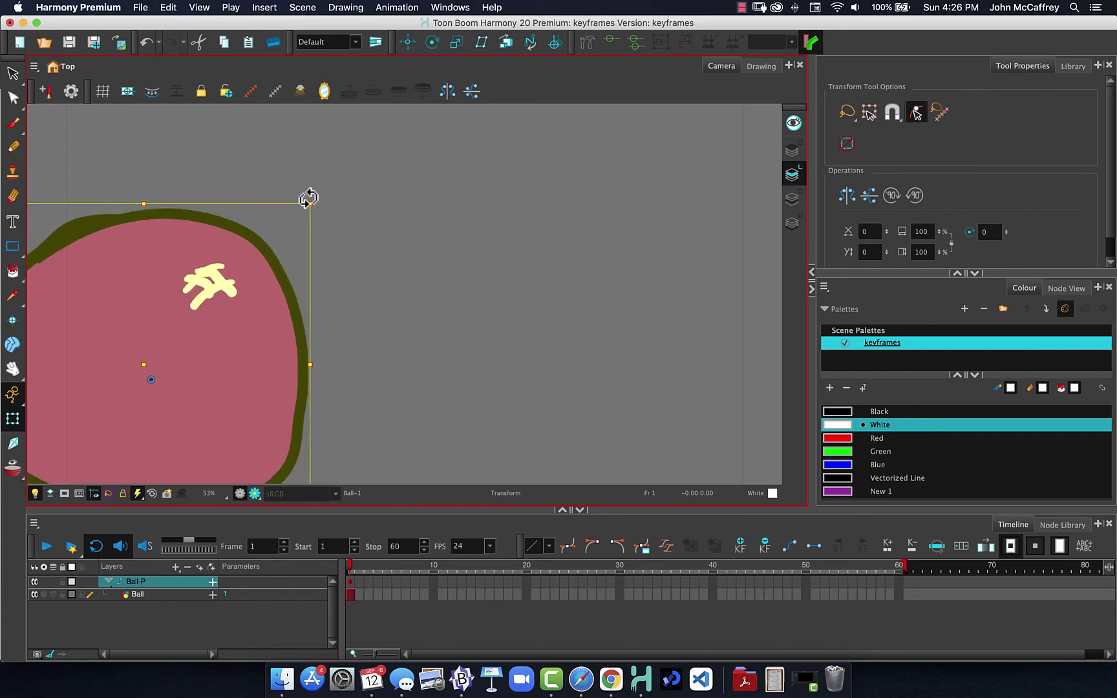
key(super+z)
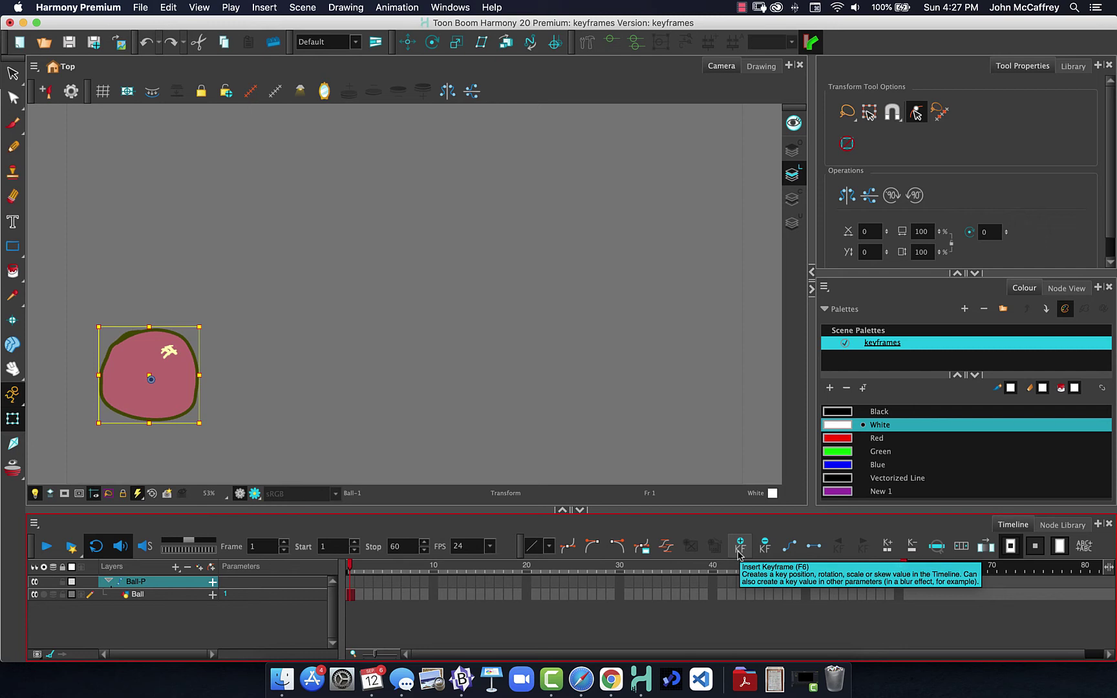
- Insert a keyframe on the Ball-P peg at frame 1 and go to frame 10
click(739, 553)
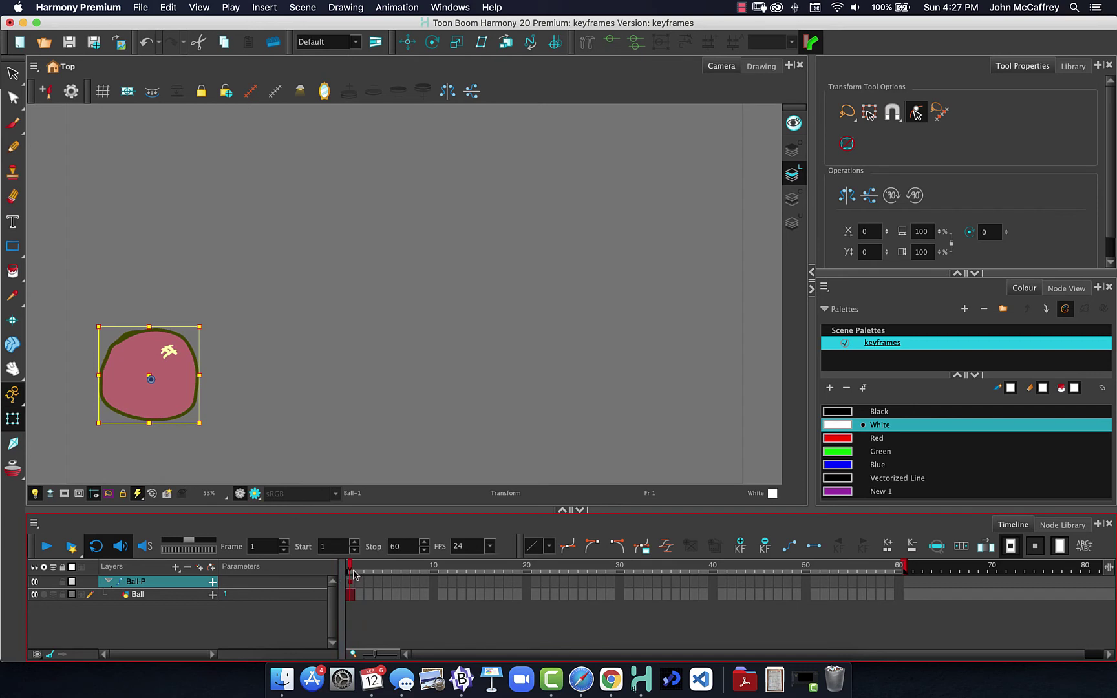
drag(349, 567, 433, 572)
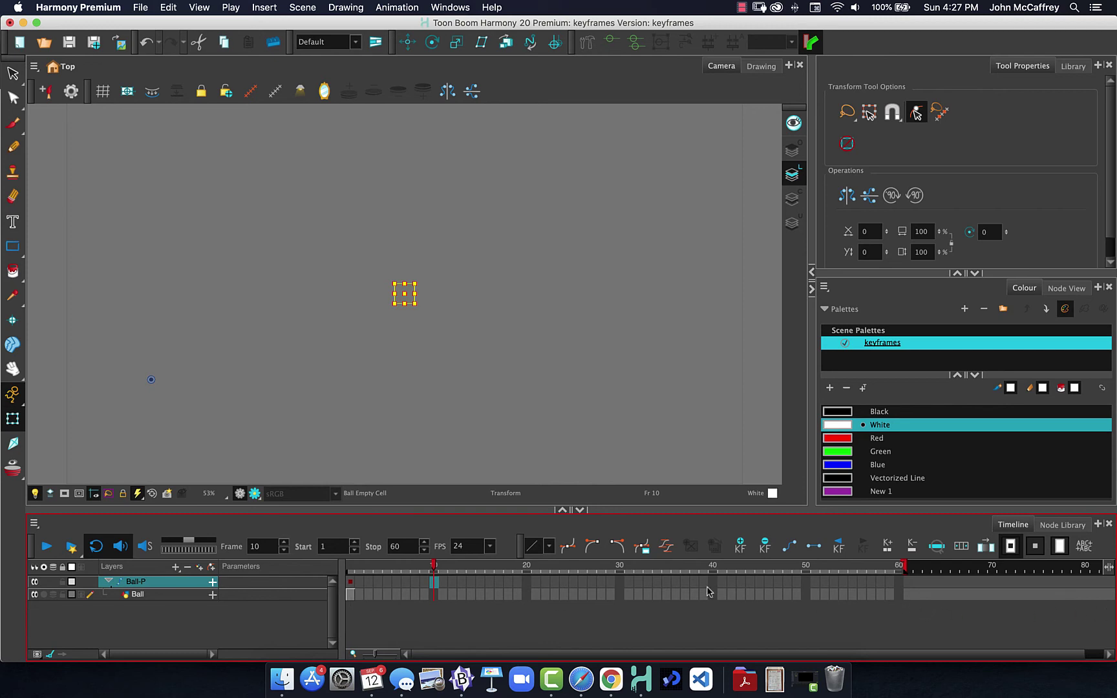
- Collapse the Ball-P peg, extend the ball drawing's exposure to frame 60, and expand the peg again
click(108, 583)
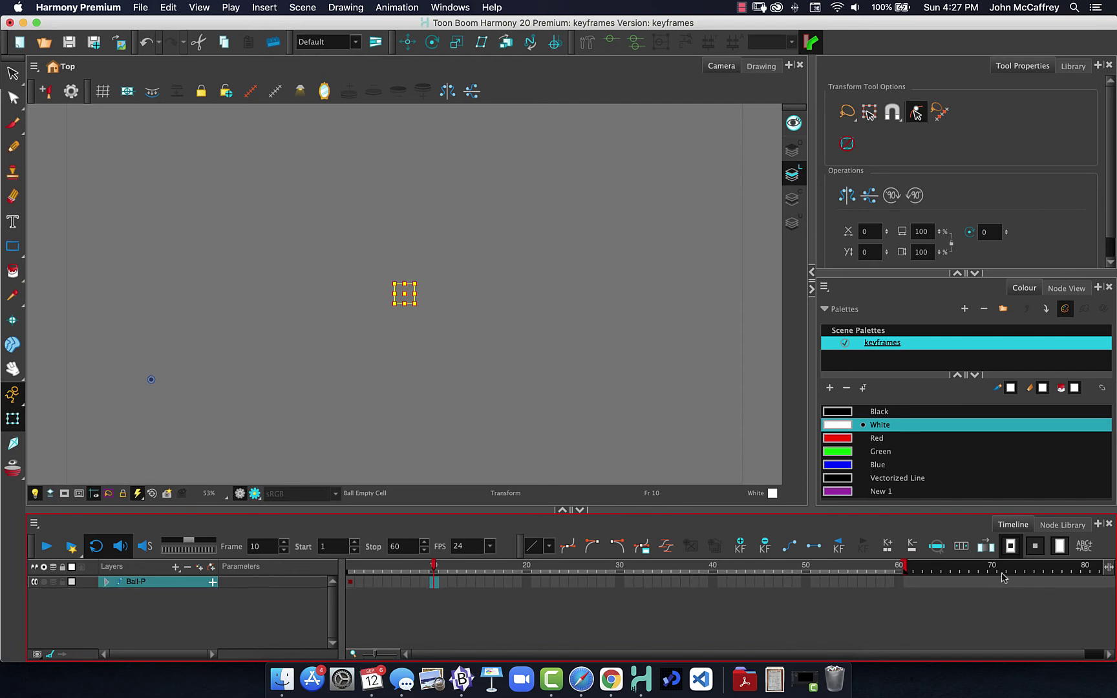
click(899, 582)
key(F5)
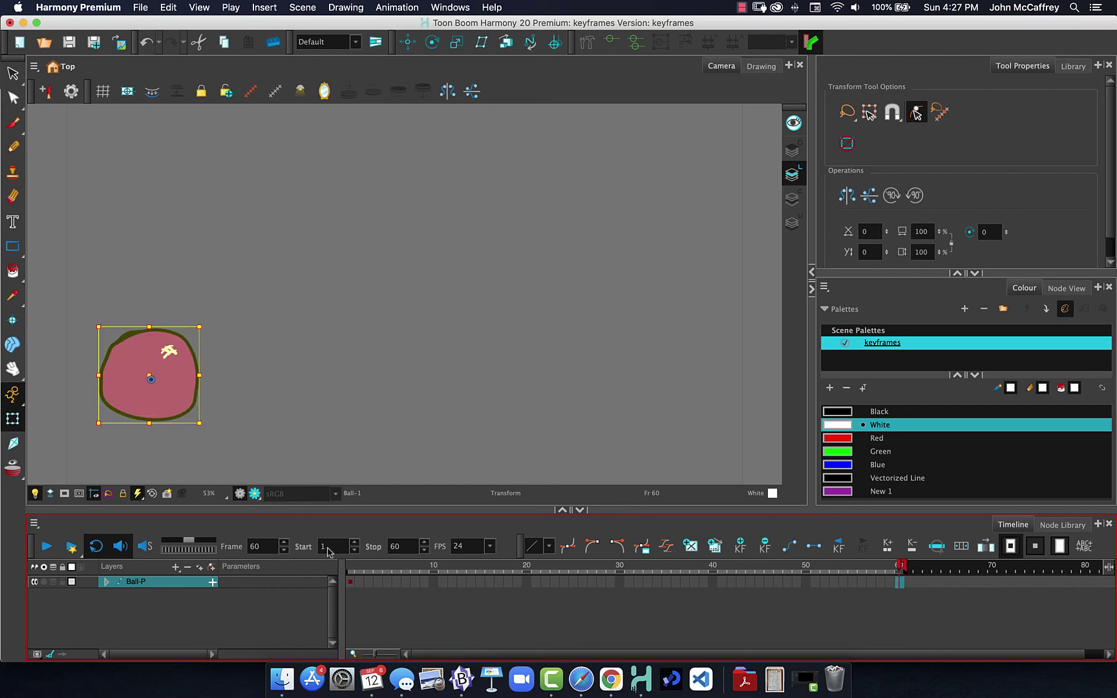
click(105, 584)
click(105, 583)
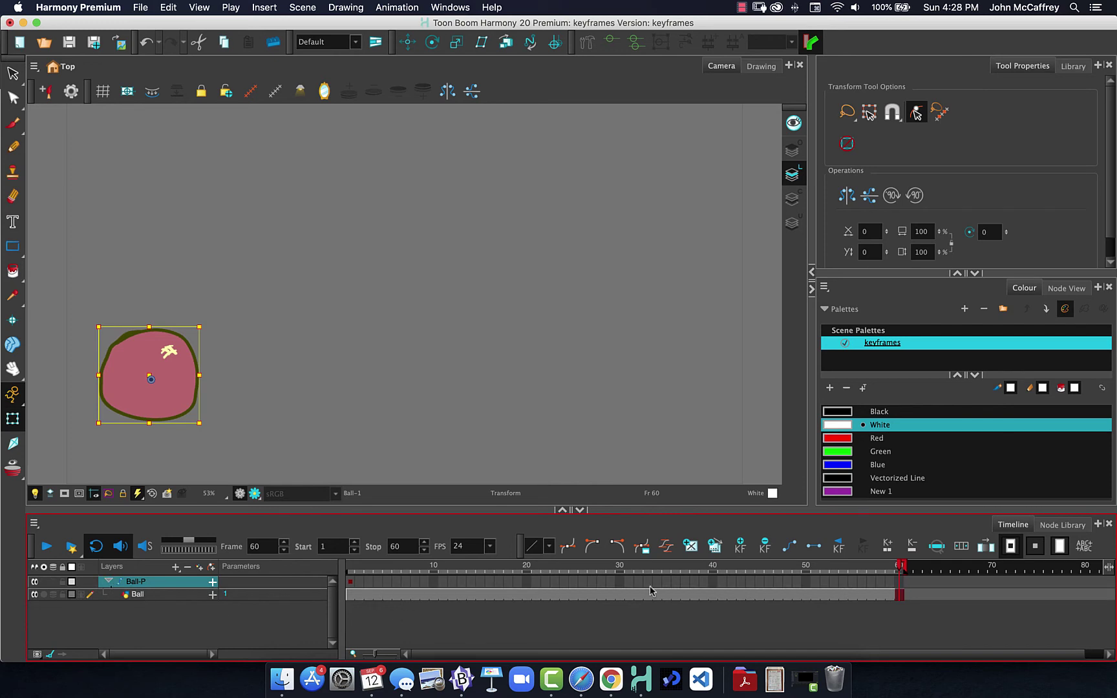
- Create a keyframe on Ball-P at frame 10 by moving the ball horizontally to the right
click(351, 586)
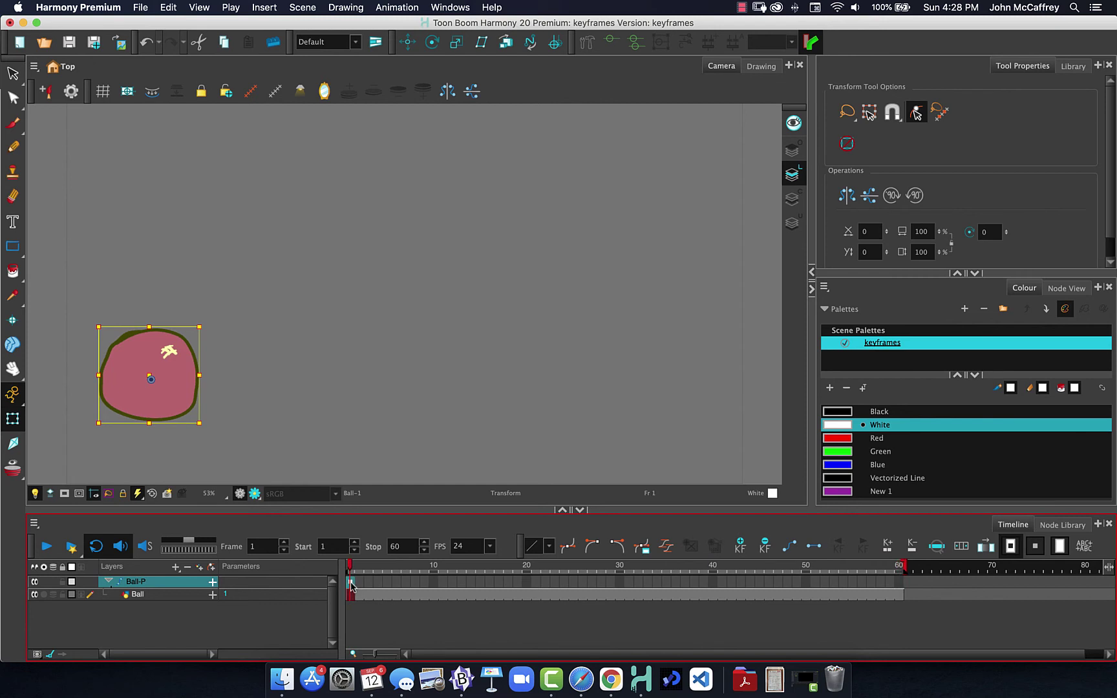
click(435, 584)
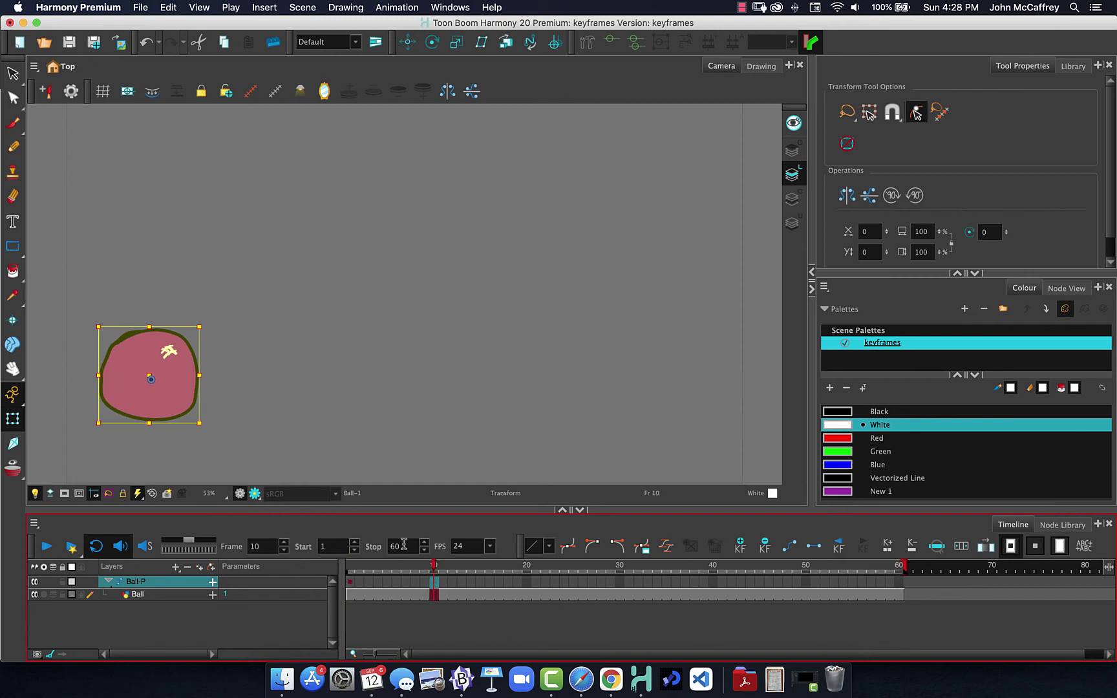
drag(152, 392, 326, 398)
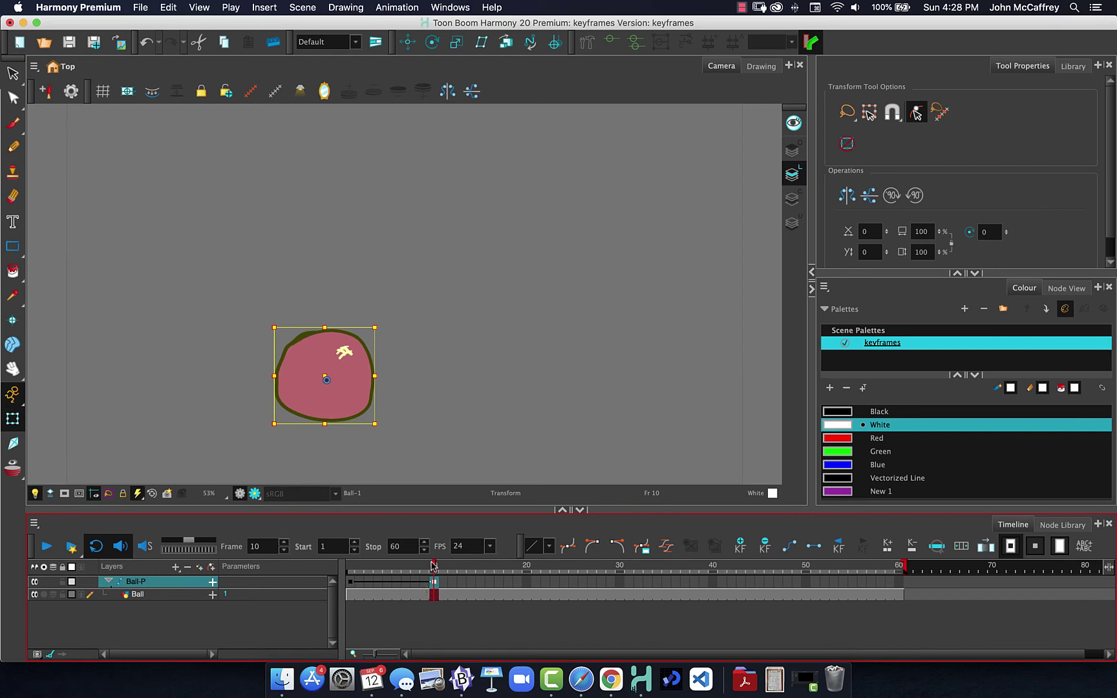
- Create a keyframe on Ball-P at frame 20 by rotating the ball around its pivot
drag(434, 566, 526, 566)
click(289, 389)
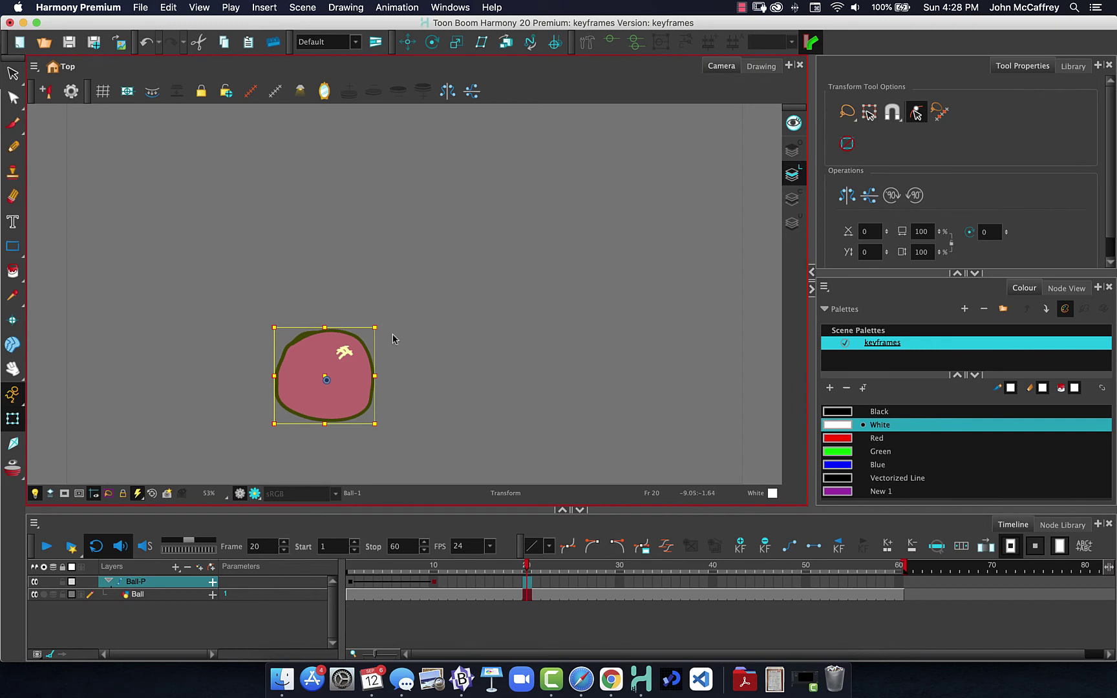
drag(391, 337, 431, 277)
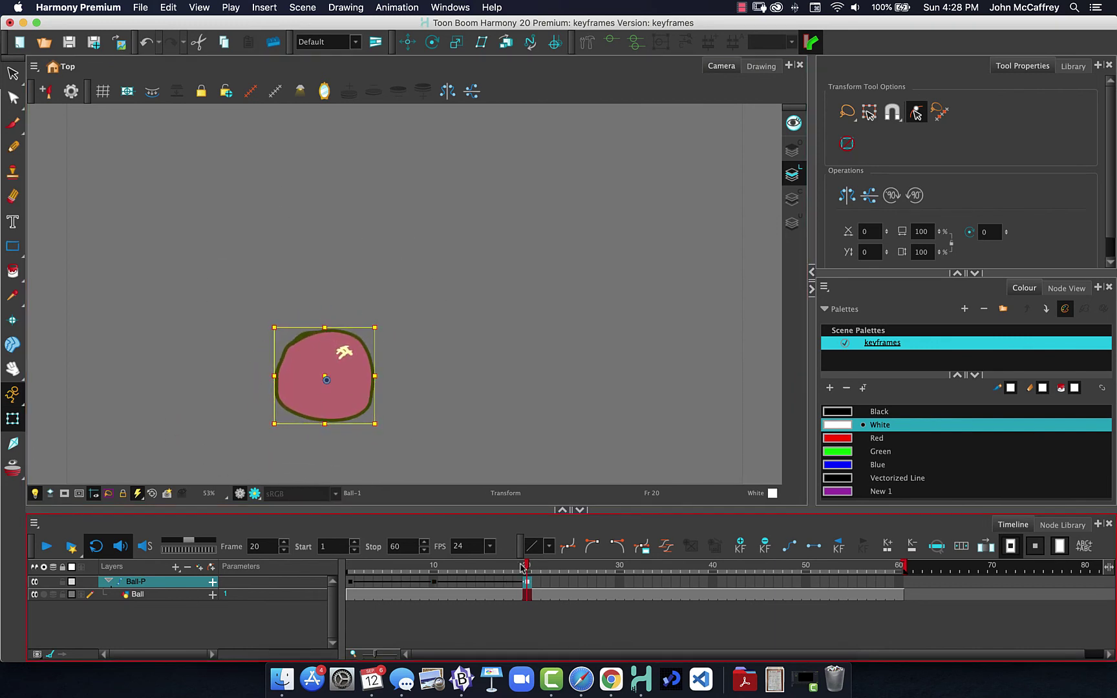
- At frame 30, move and rotate the ball, enlarge it to about 2.5 times its size, and raise it near the scene's centre
drag(526, 567, 618, 569)
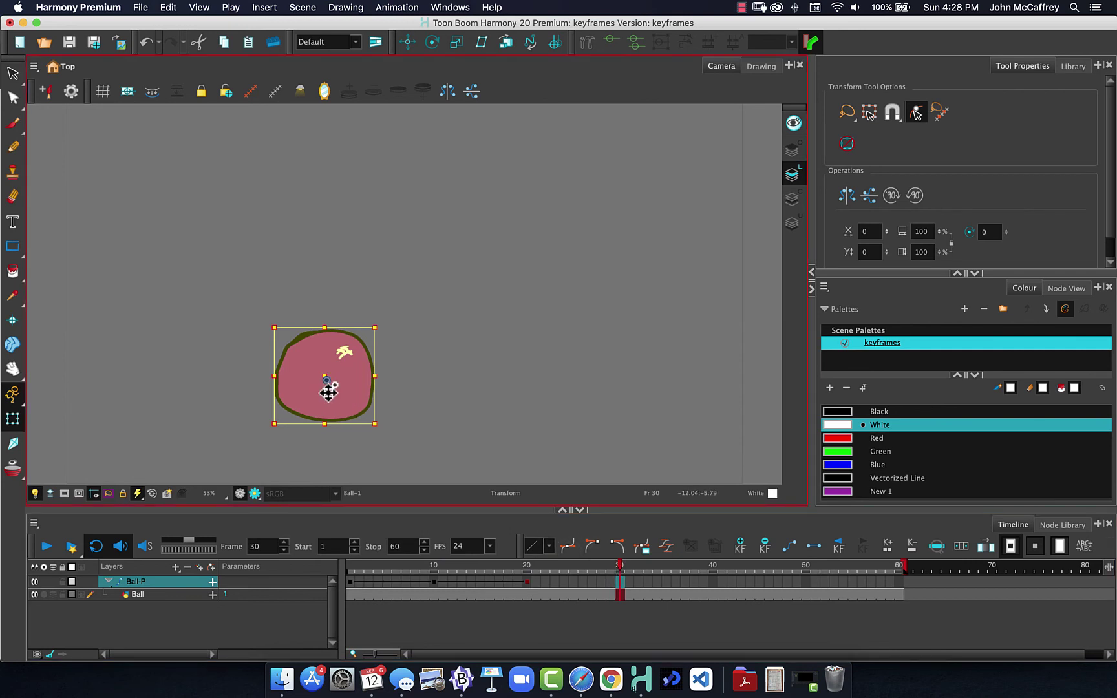
mouse_move(336, 400)
mouse_down()
mouse_move(448, 395)
mouse_move(312, 384)
mouse_move(282, 252)
mouse_up()
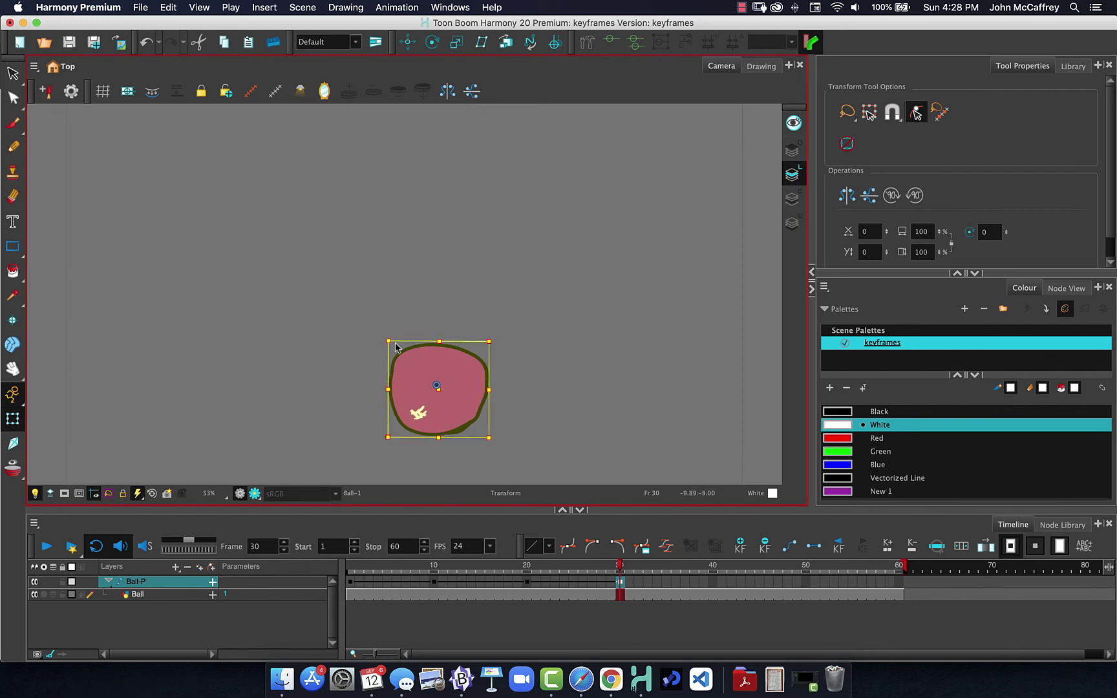
drag(387, 339, 332, 254)
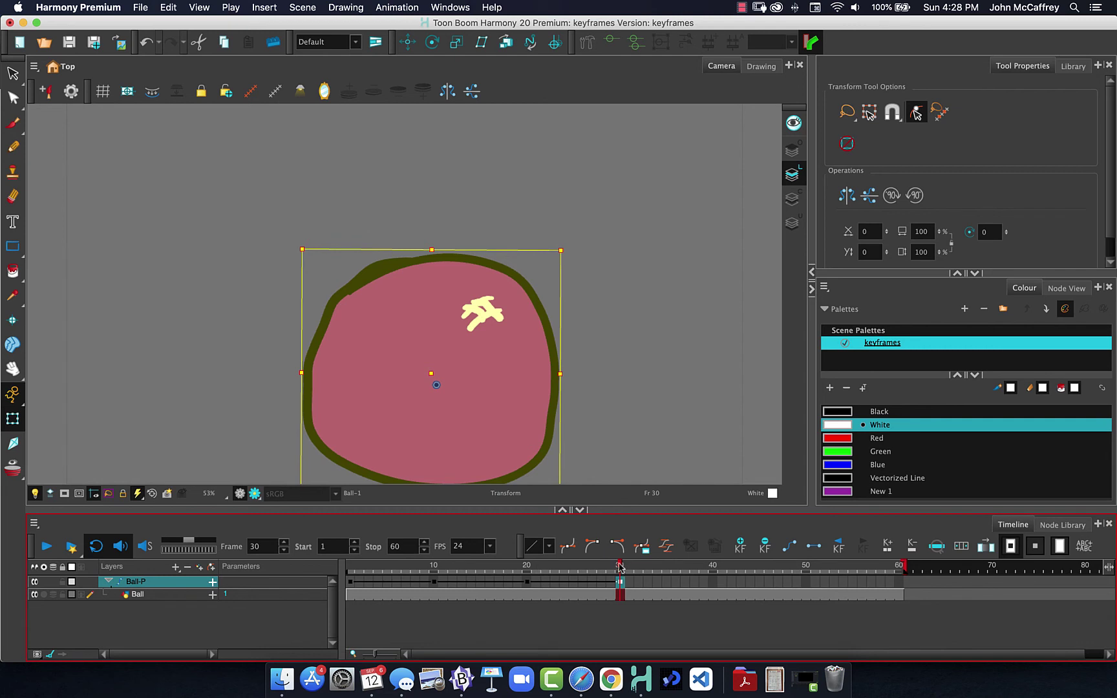
mouse_move(619, 567)
mouse_down()
mouse_move(550, 567)
mouse_move(618, 566)
mouse_up()
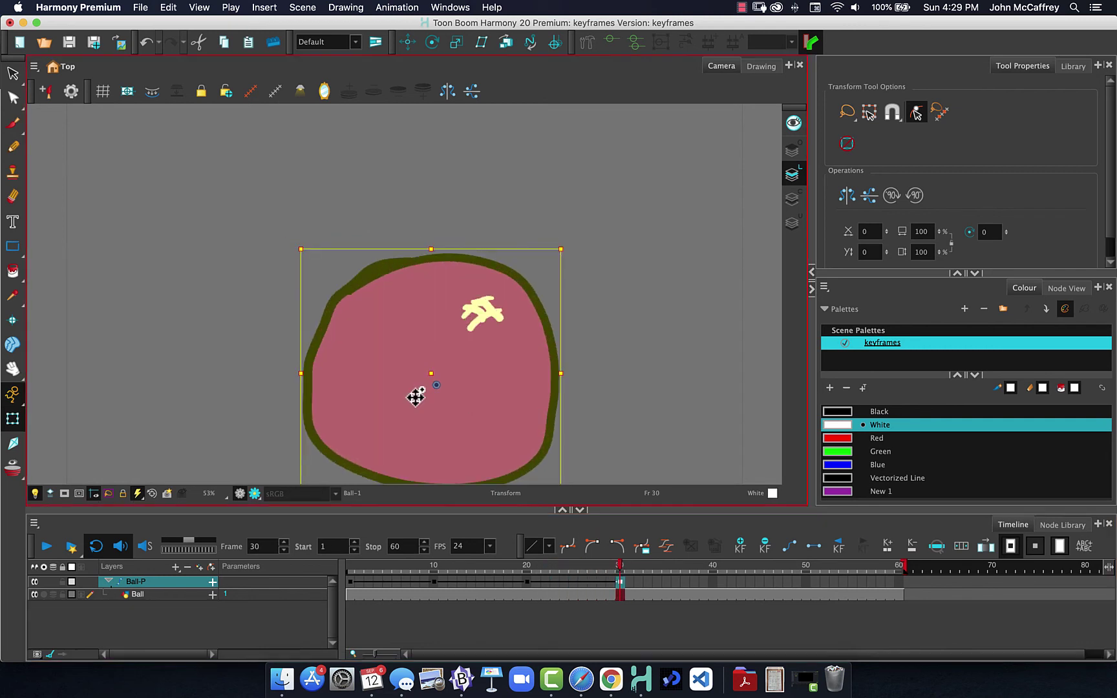
drag(407, 411, 405, 324)
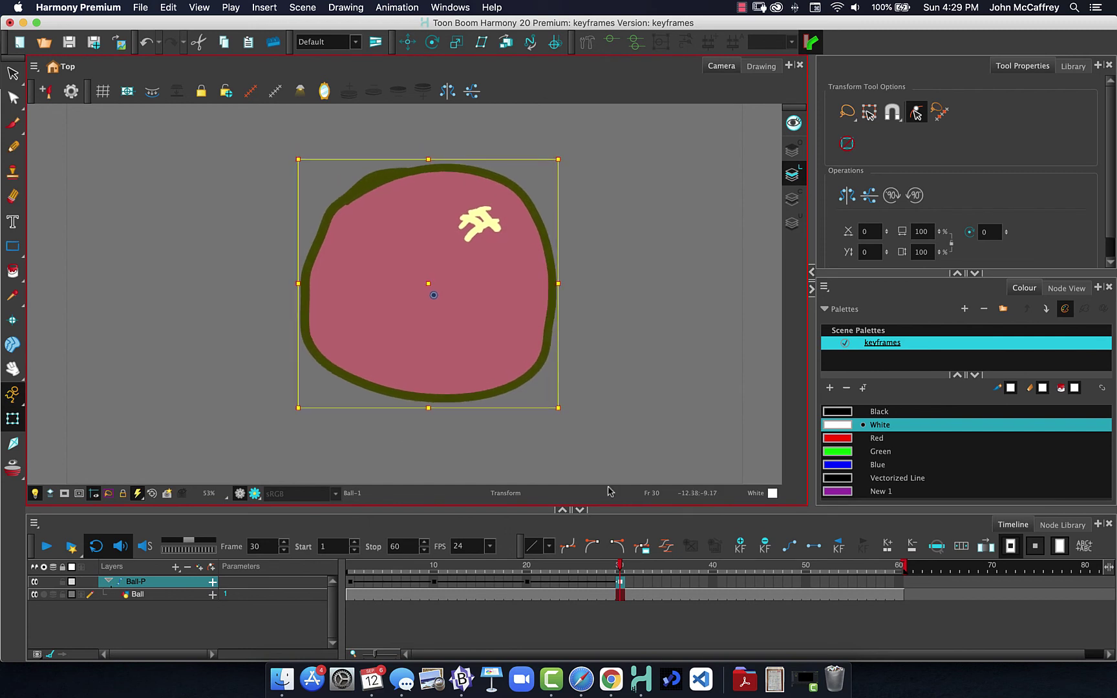
- Scrub back through the ball's keyframes to review the motion, and go to frame 40 on the Ball-P layer
click(619, 567)
drag(619, 567, 361, 538)
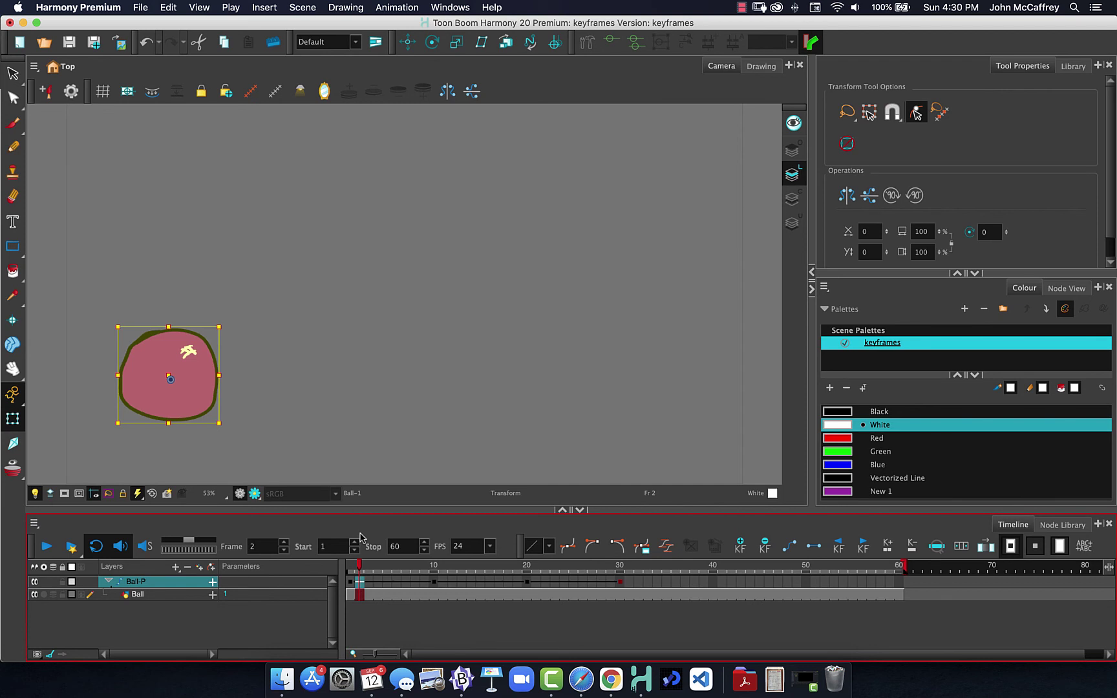
click(711, 586)
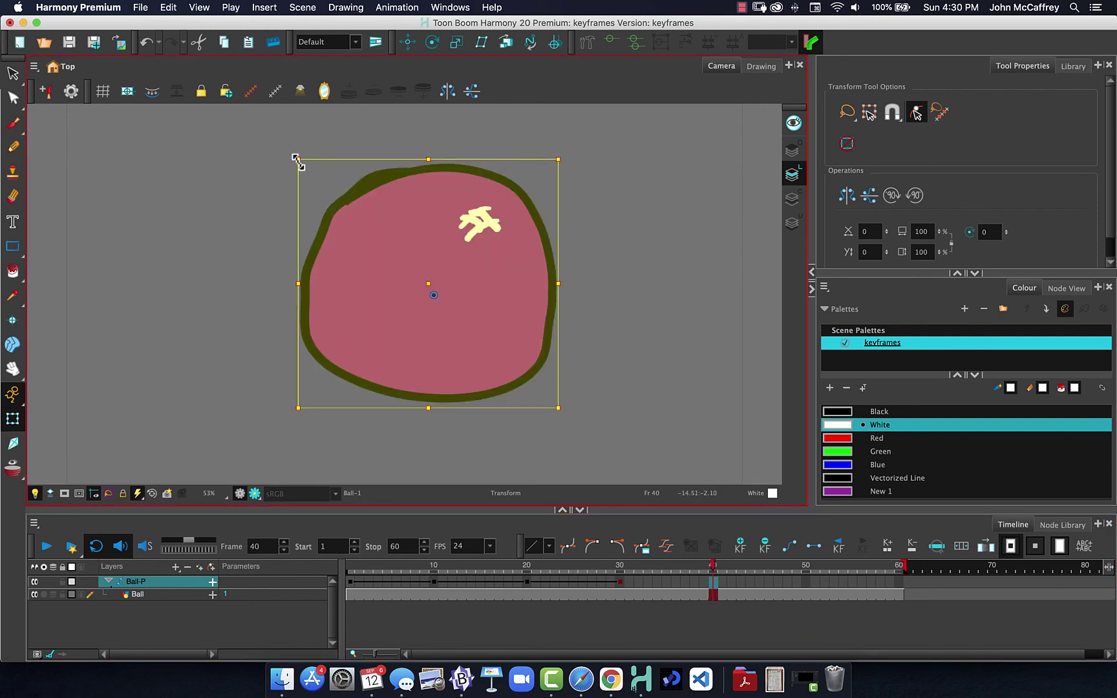
- At frame 40, shrink the ball to about a third of its size, rotate it, and move it right and down from the centre
drag(297, 163, 380, 276)
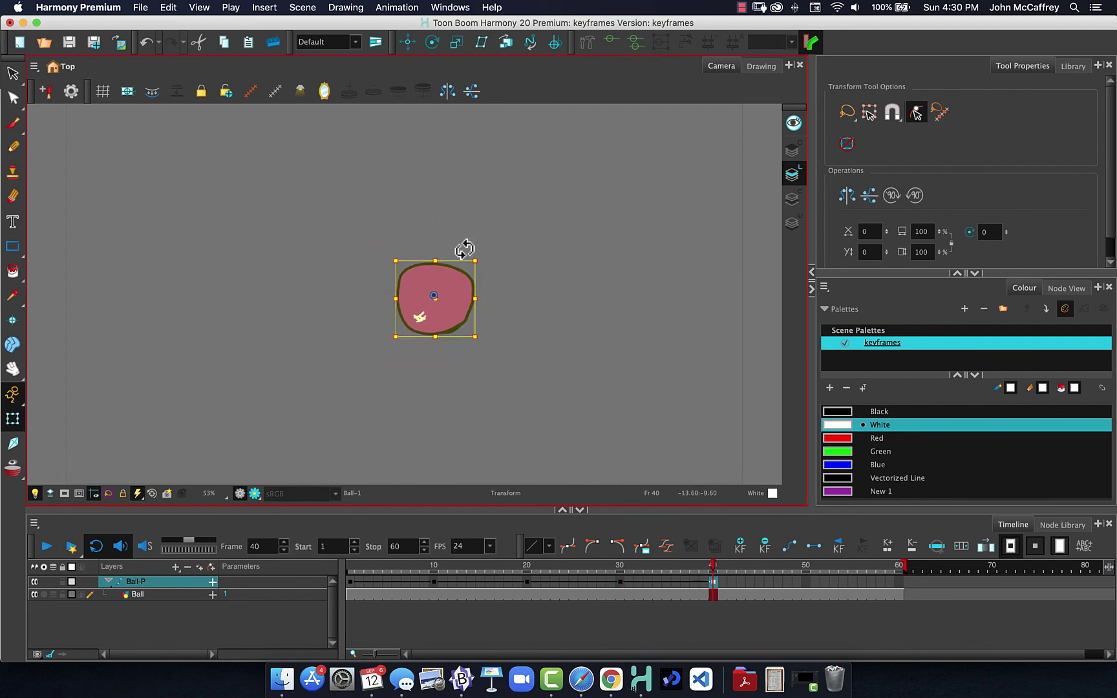
drag(495, 281, 532, 371)
- Set the Ball-P keyframe at frame 30 as a stop-motion keyframe and scrub to frame 40 to check the hold
mouse_move(619, 573)
mouse_down()
mouse_move(711, 571)
mouse_move(621, 562)
mouse_up()
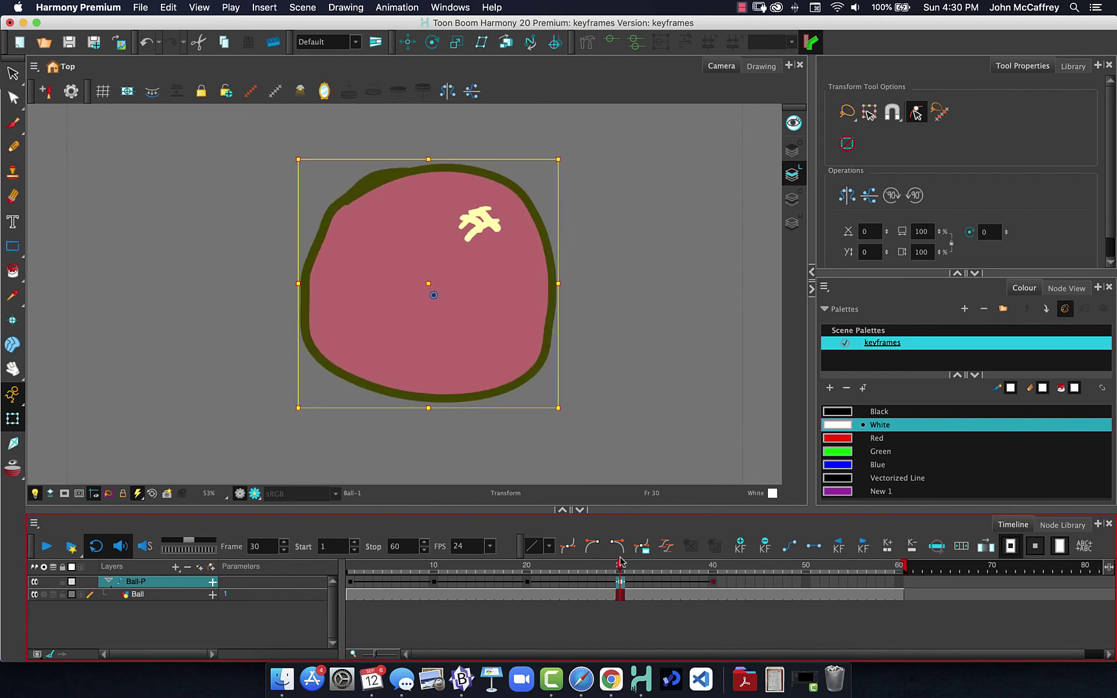
mouse_move(621, 562)
mouse_down()
mouse_move(712, 564)
mouse_move(620, 564)
mouse_up()
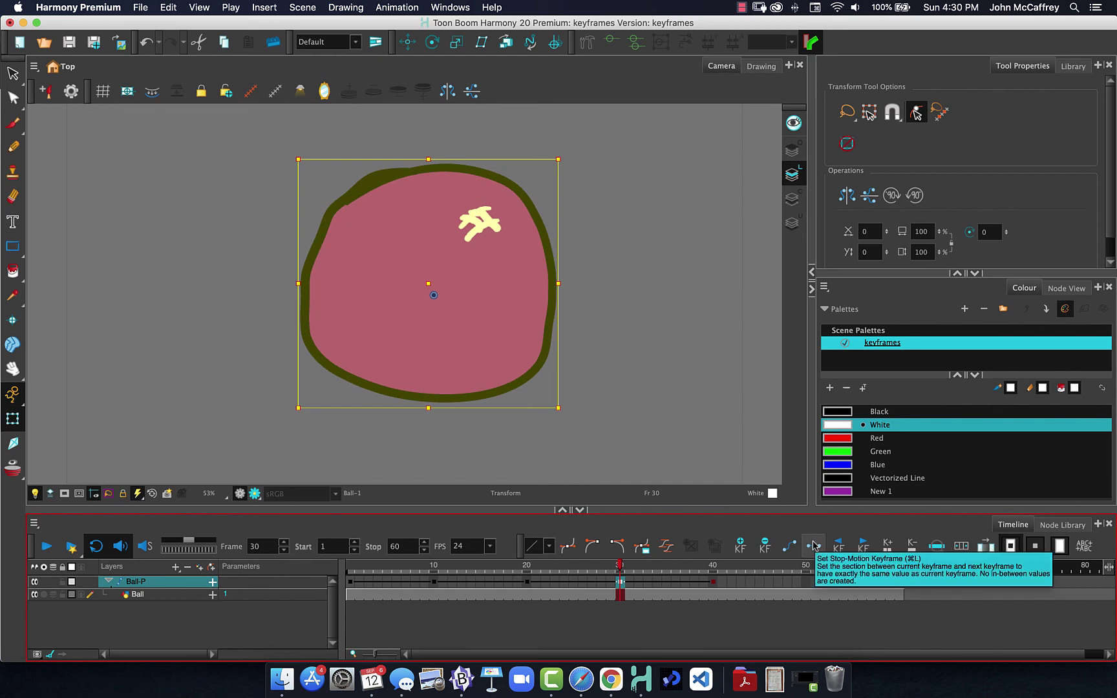
click(813, 546)
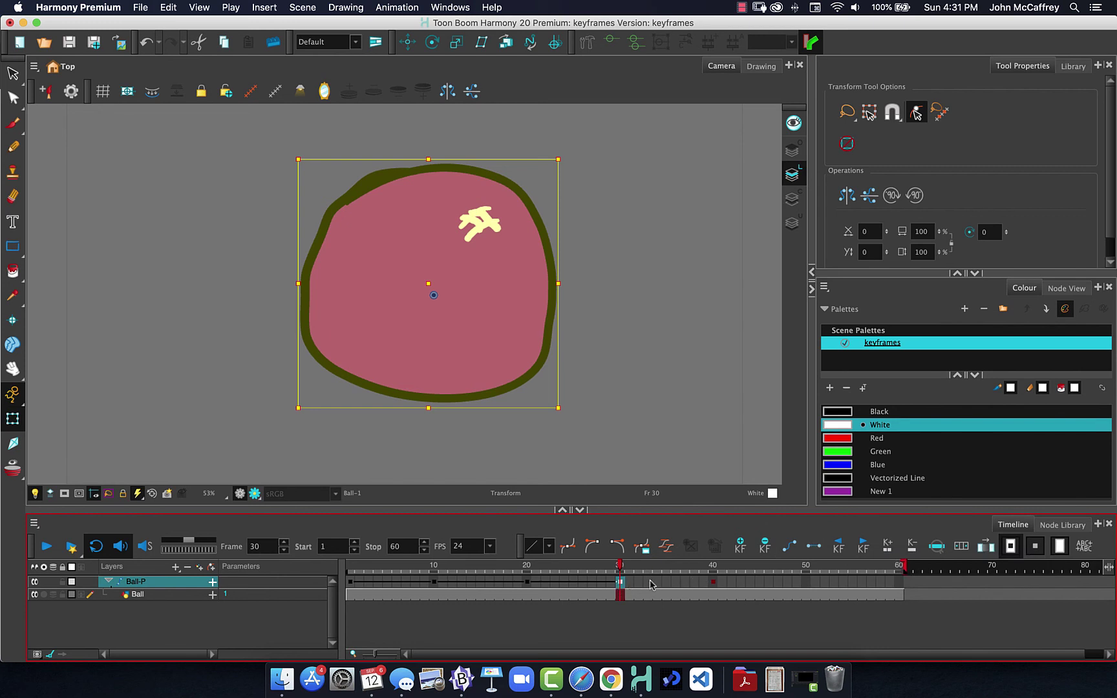
drag(620, 569, 714, 569)
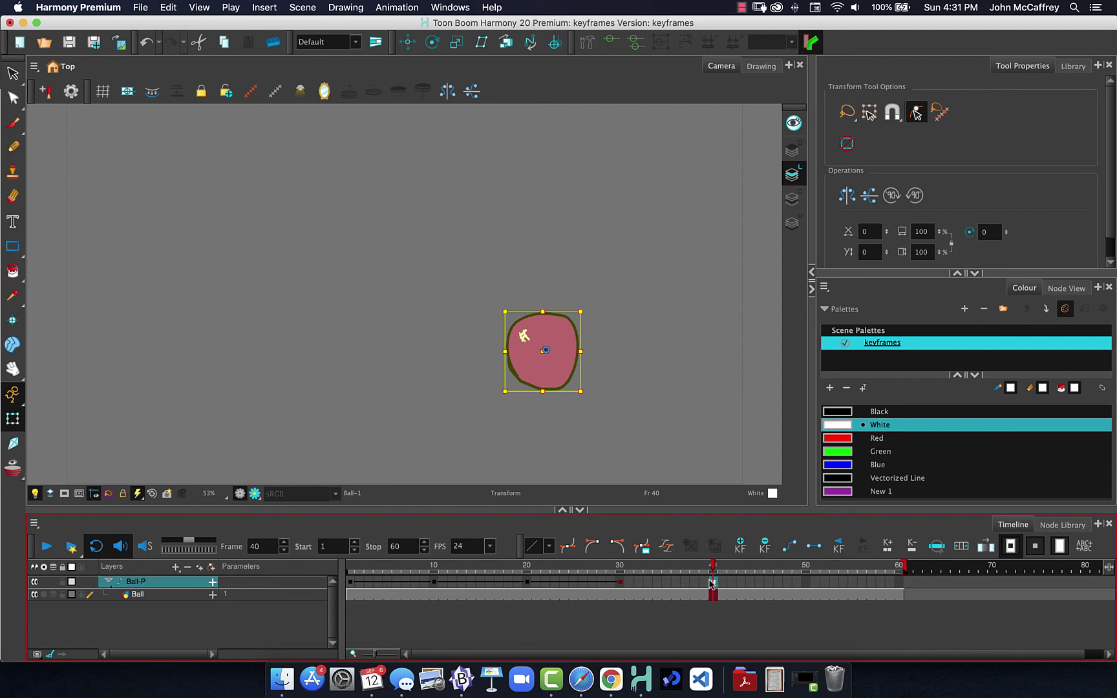
- Move the Ball-P keyframe from frame 40 to frame 33 and scrub across the shortened gap from frame 30
drag(712, 583, 647, 583)
click(620, 582)
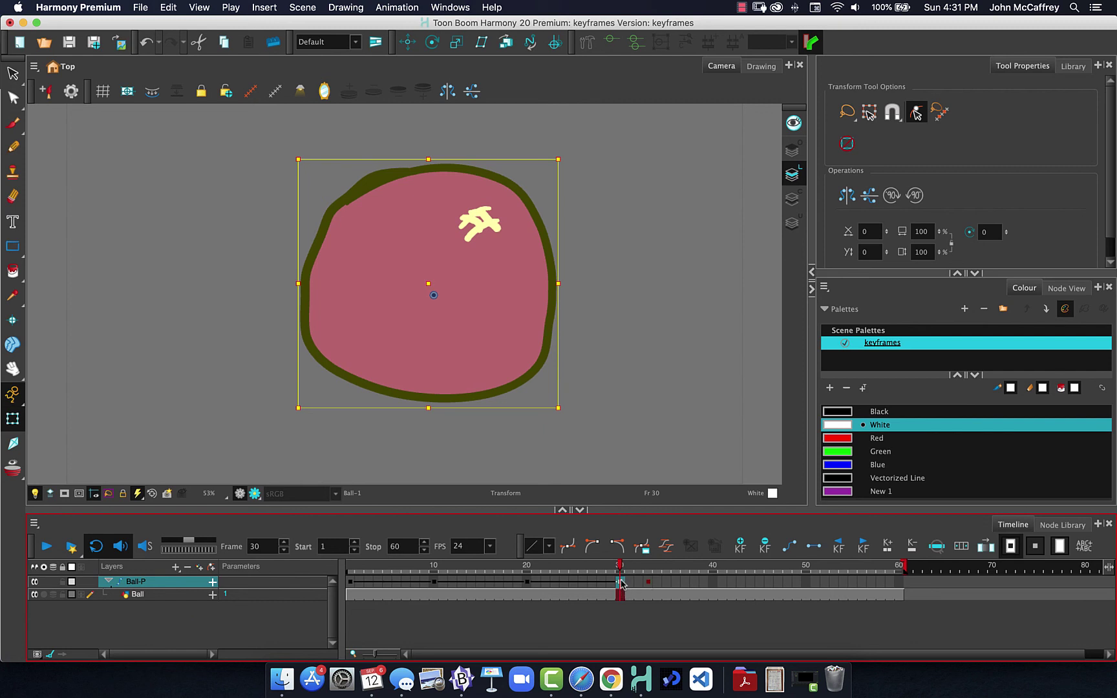
click(628, 567)
drag(630, 569, 646, 569)
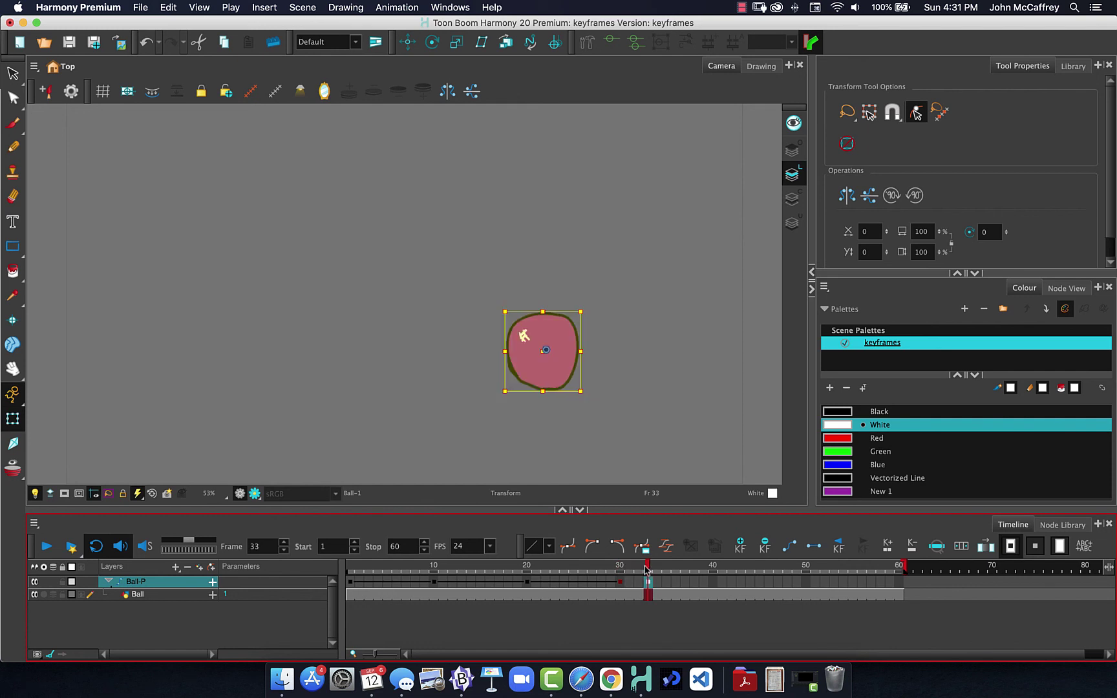
- Copy the Ball-P keyframe section from frames 10 to 20, paste it at frame 37, and scrub through frames 33 to 37
click(434, 582)
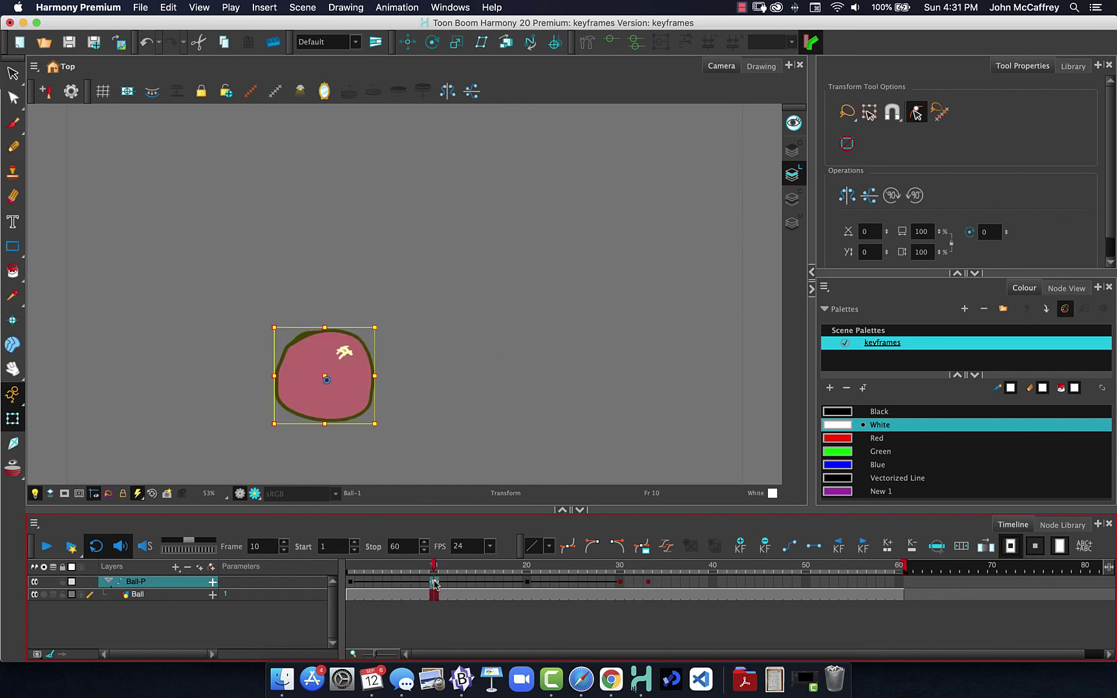
shift+click(527, 583)
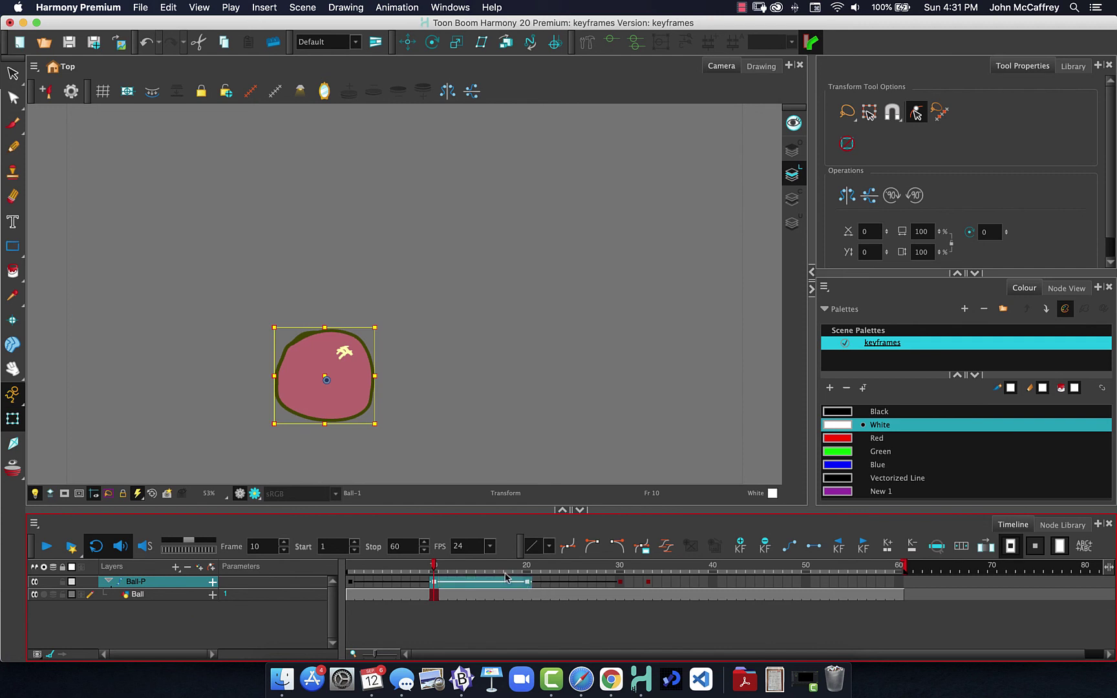
key(super+c)
click(688, 584)
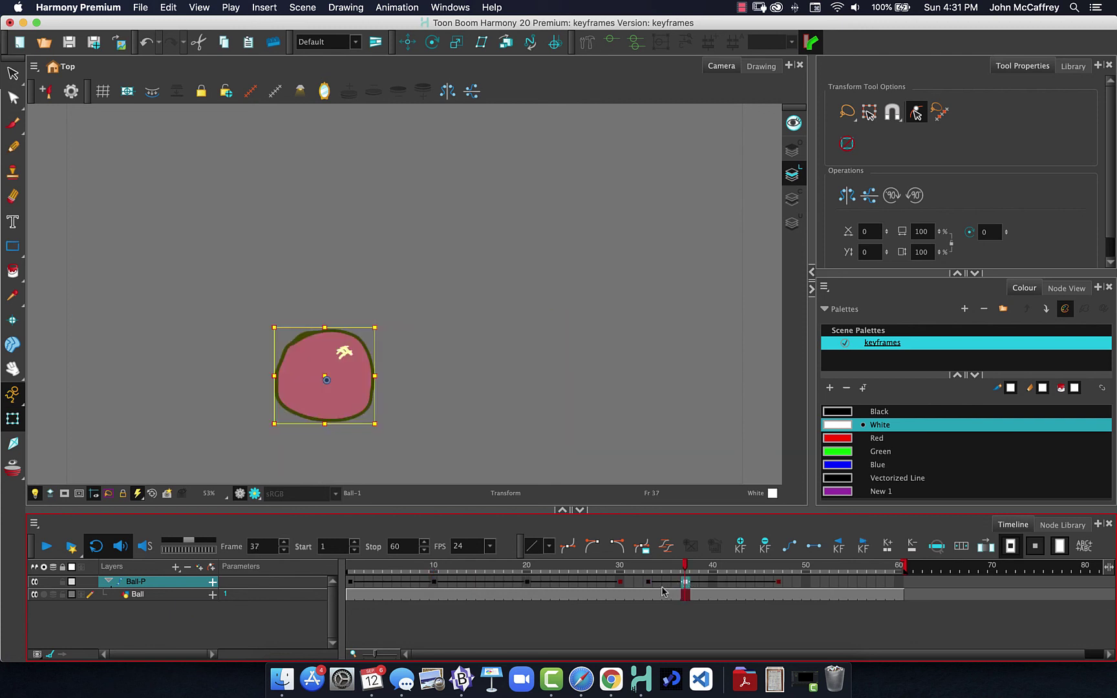
click(654, 568)
mouse_move(653, 565)
mouse_down()
mouse_move(687, 566)
mouse_move(660, 565)
mouse_up()
click(645, 583)
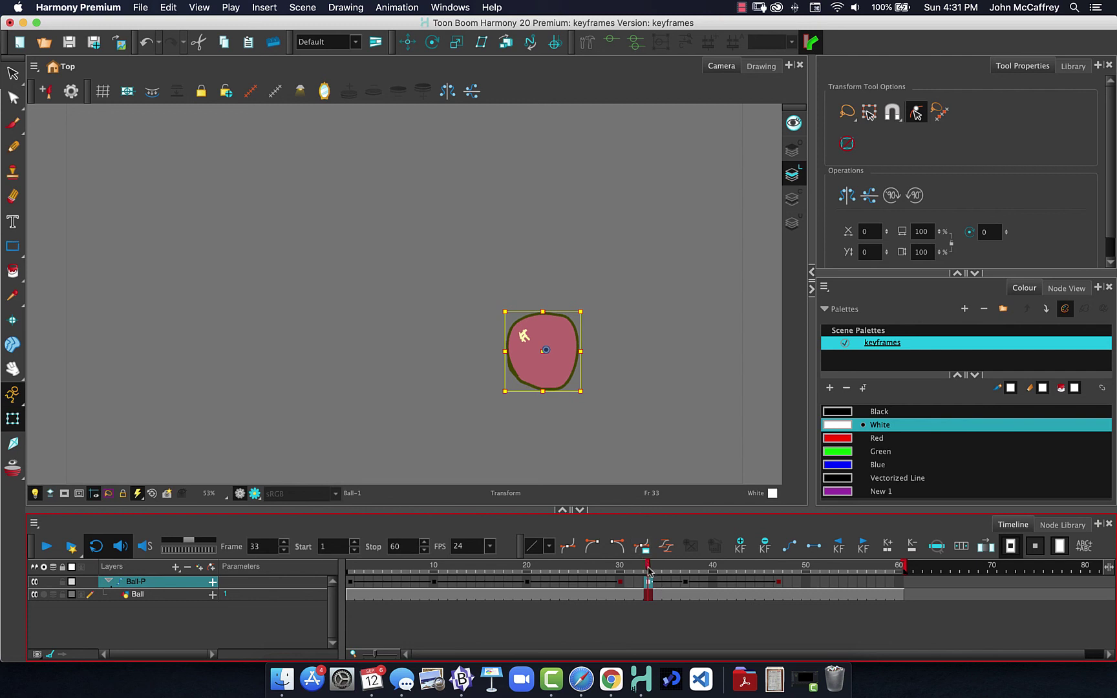
drag(650, 568, 687, 572)
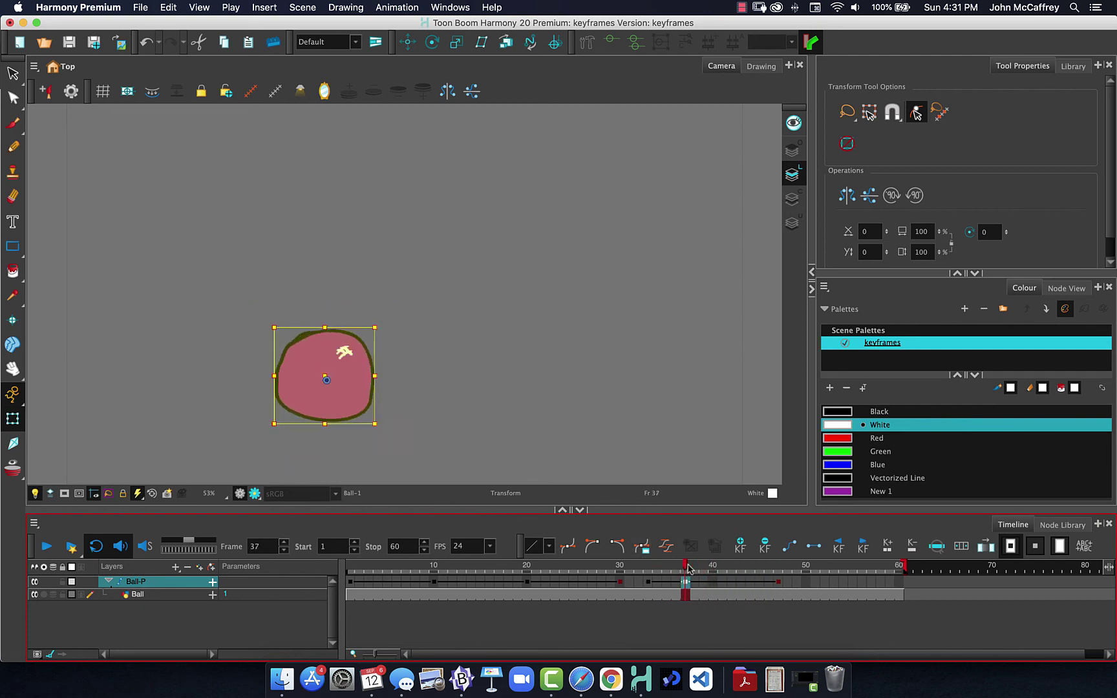
- Select the pasted Ball-P section from frames 37 to 47 and examine the paste commands available for it
click(780, 585)
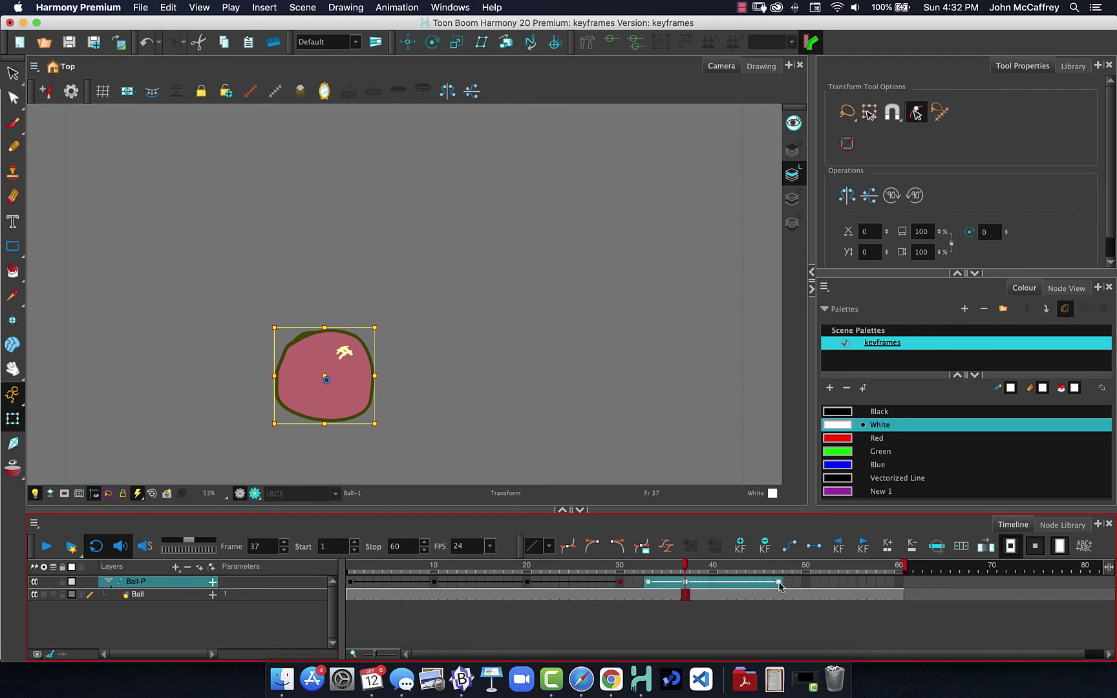
click(780, 596)
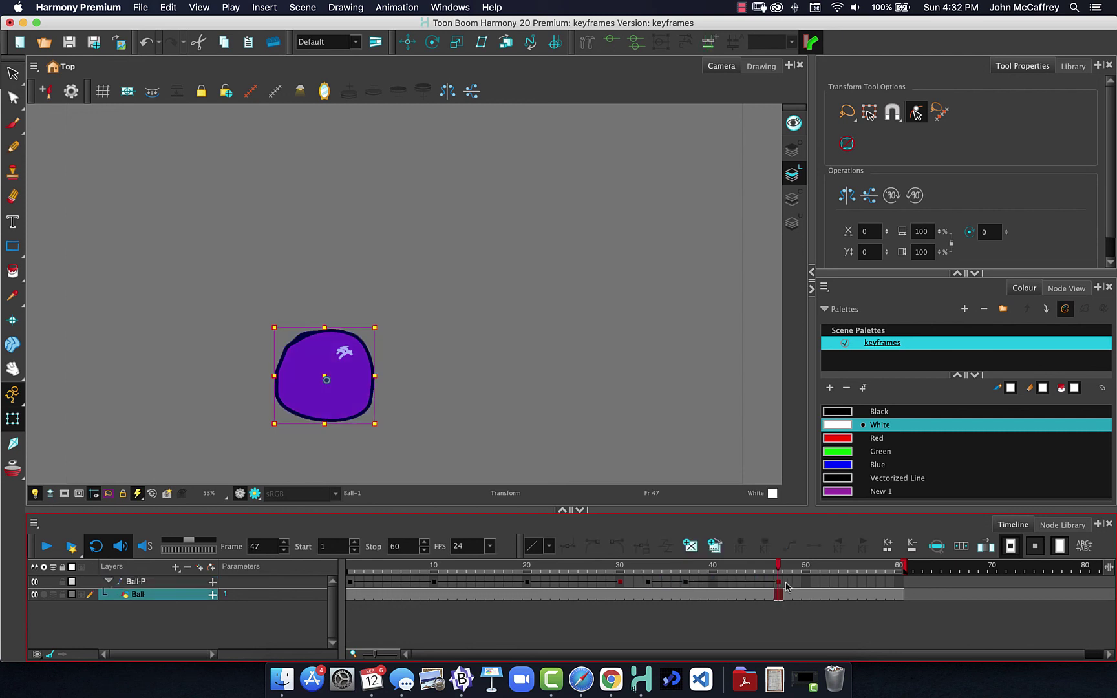
click(780, 582)
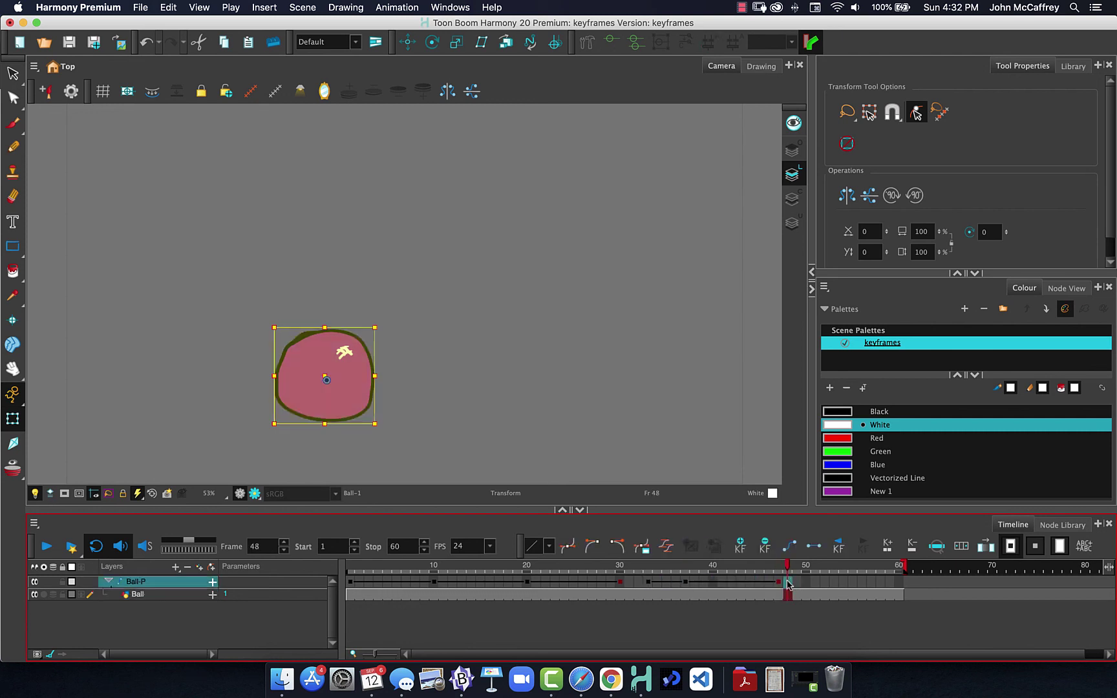
drag(770, 583, 690, 583)
click(688, 584)
click(816, 583)
drag(779, 584, 686, 584)
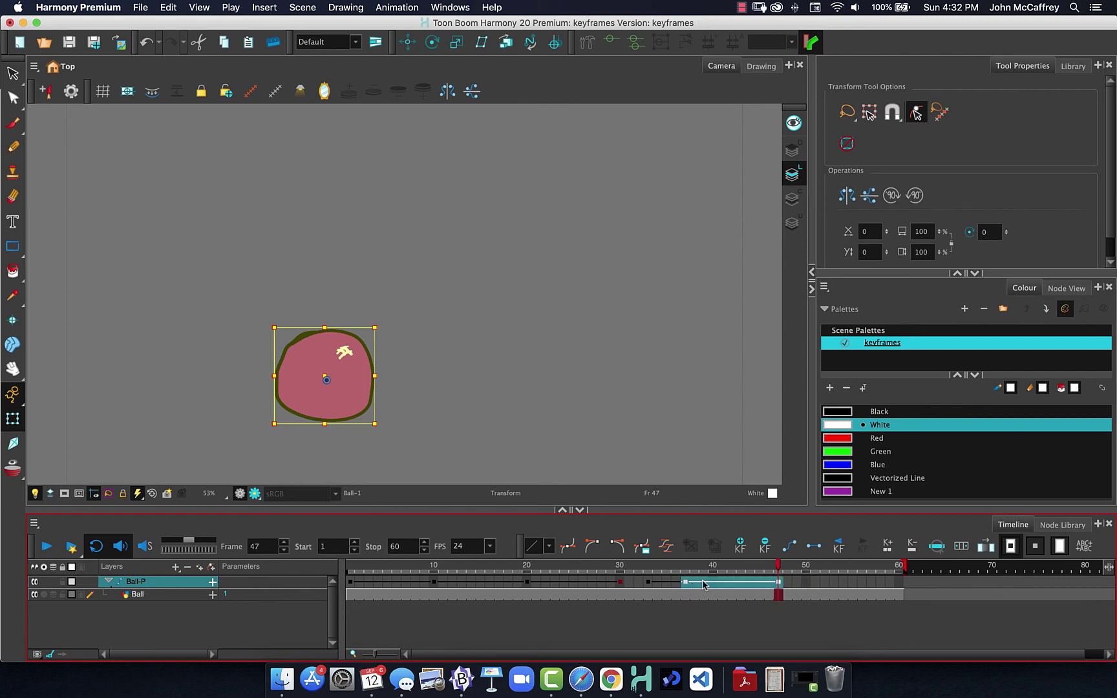
right_click(685, 585)
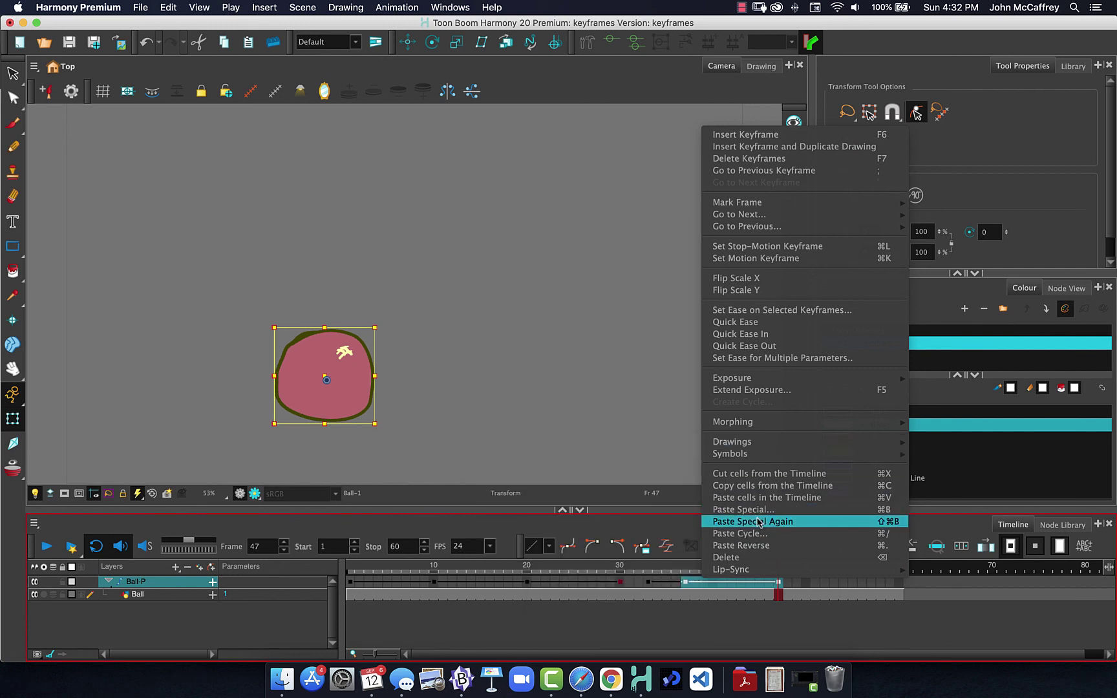
click(659, 526)
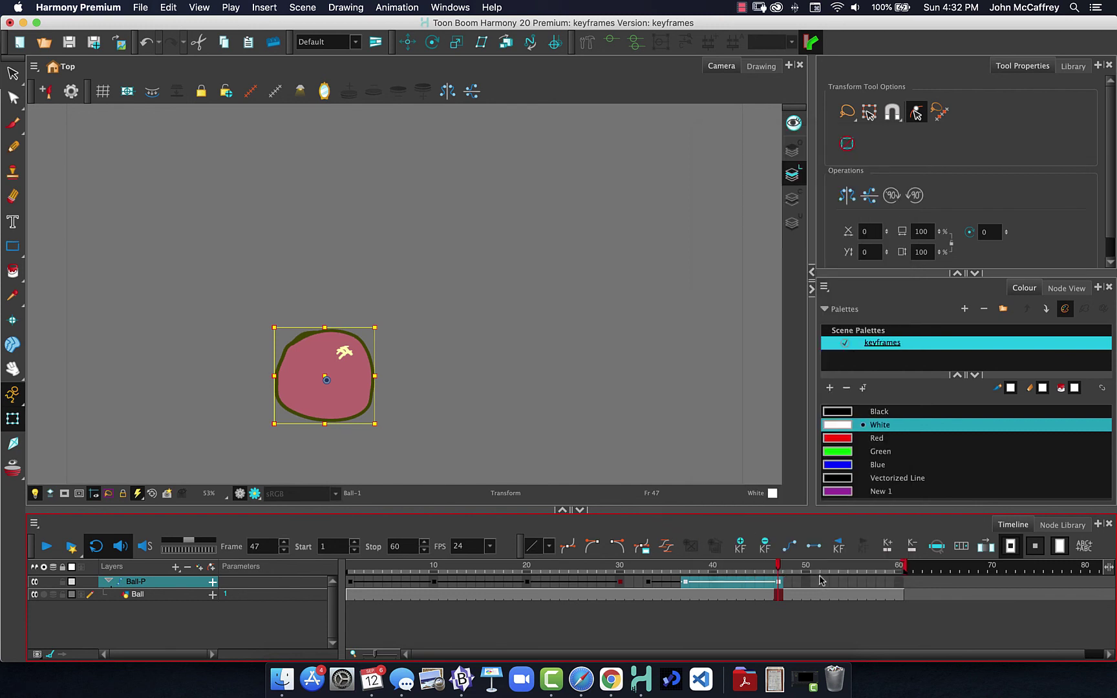
- Move the pasted Ball-P keyframe from frame 47 to frame 40
click(788, 578)
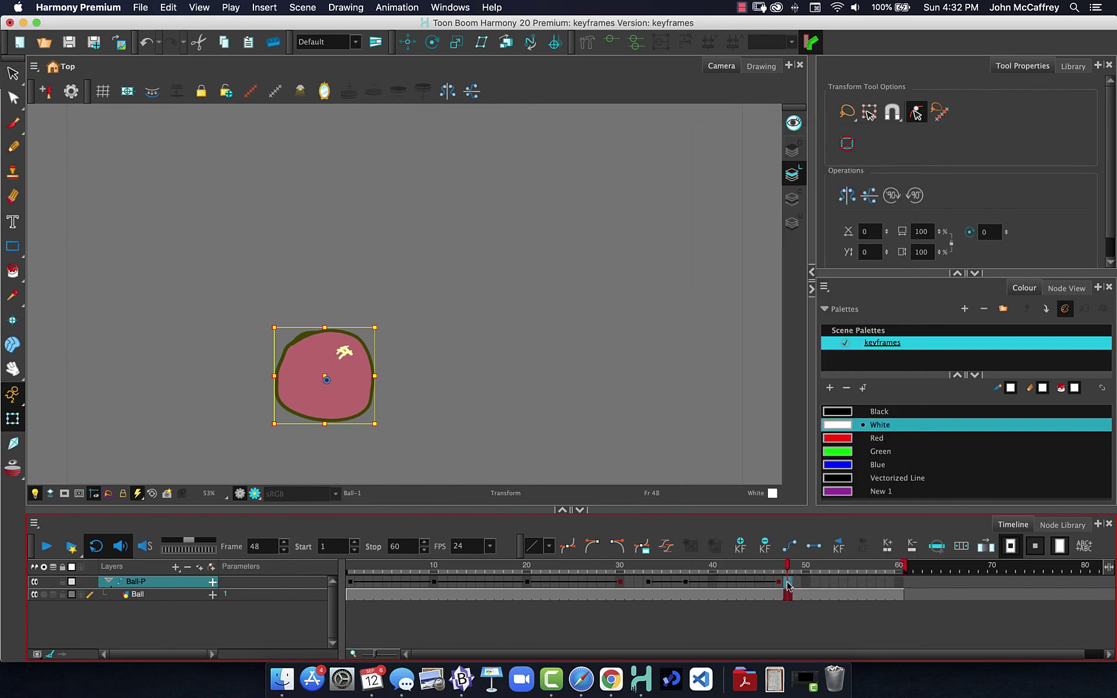
click(777, 583)
drag(777, 583, 712, 582)
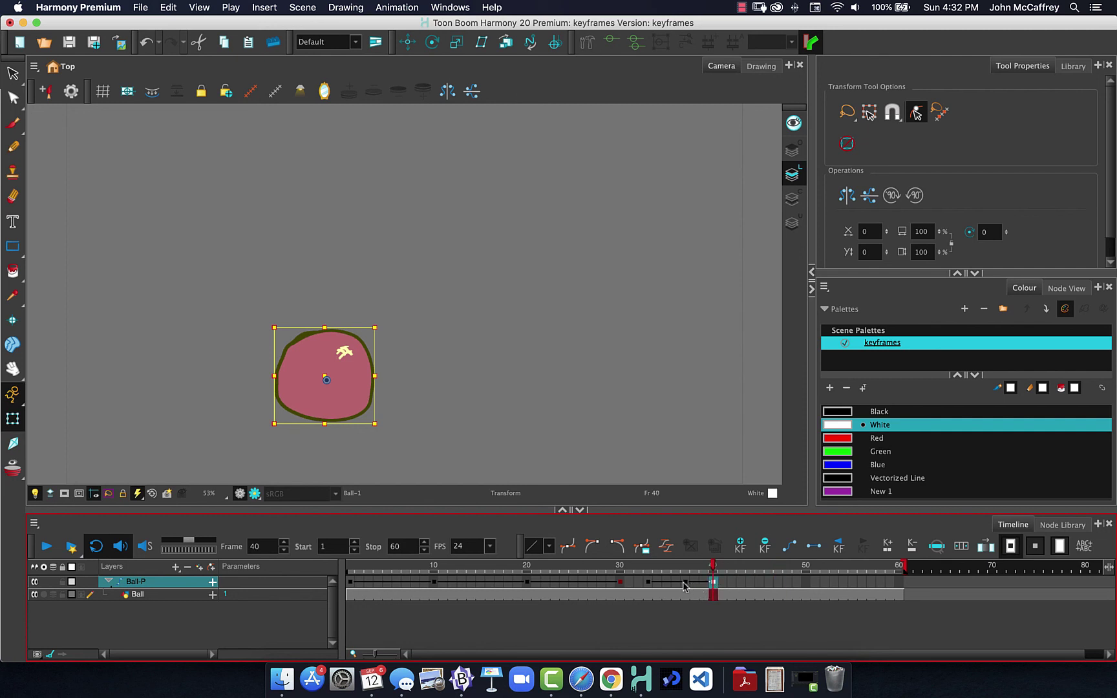
click(683, 583)
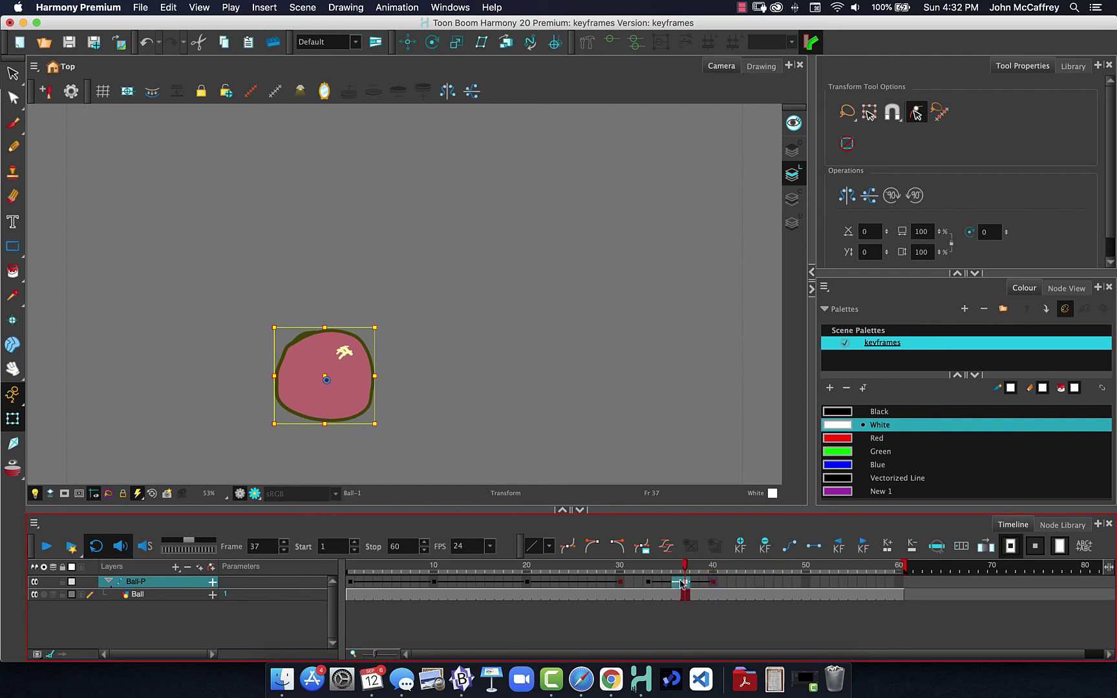
- Move the Ball-P keyframes at frames 10 and 20 to frames 5 and 8, and return to frame 1
drag(680, 580, 350, 549)
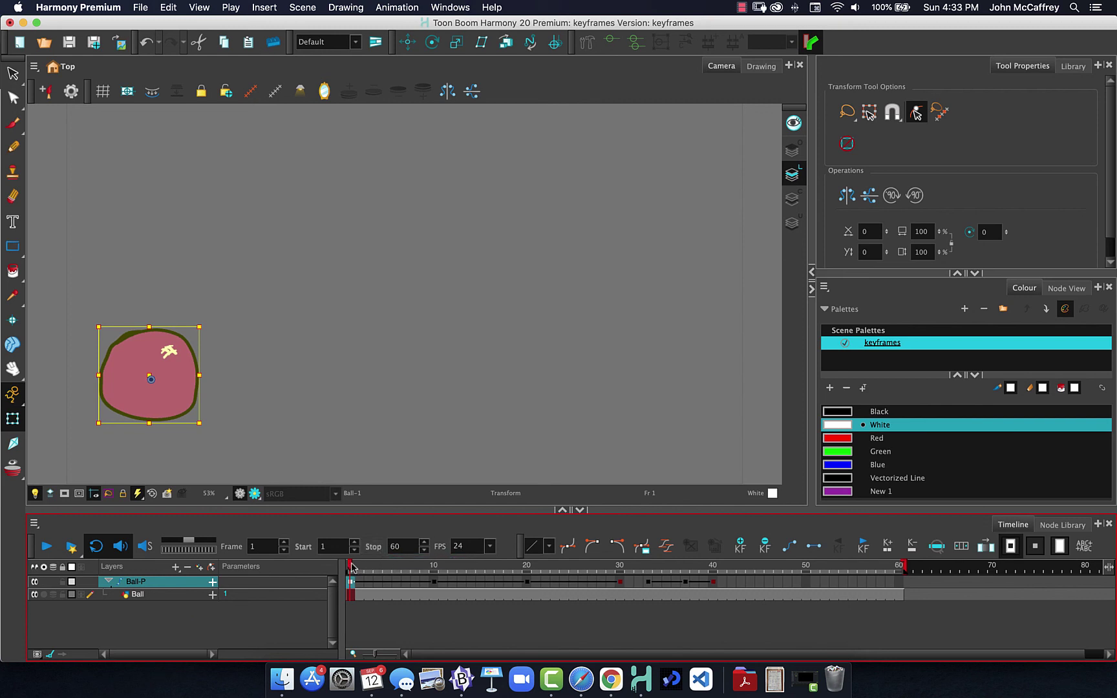
drag(353, 567, 525, 582)
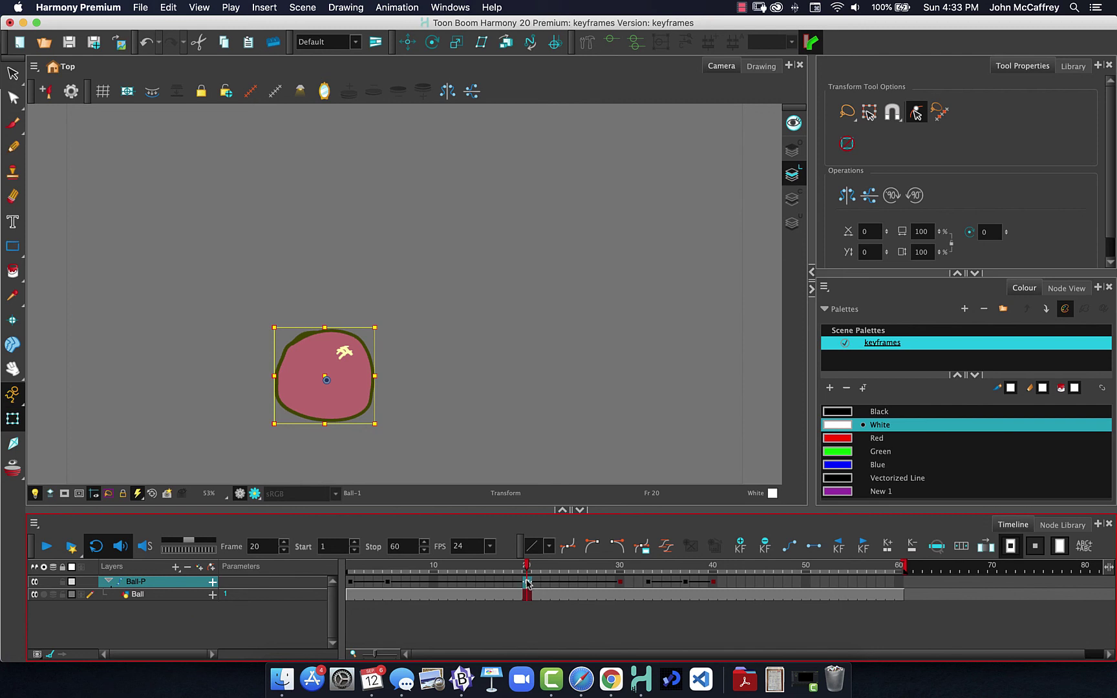
drag(527, 582, 414, 571)
drag(414, 570, 274, 555)
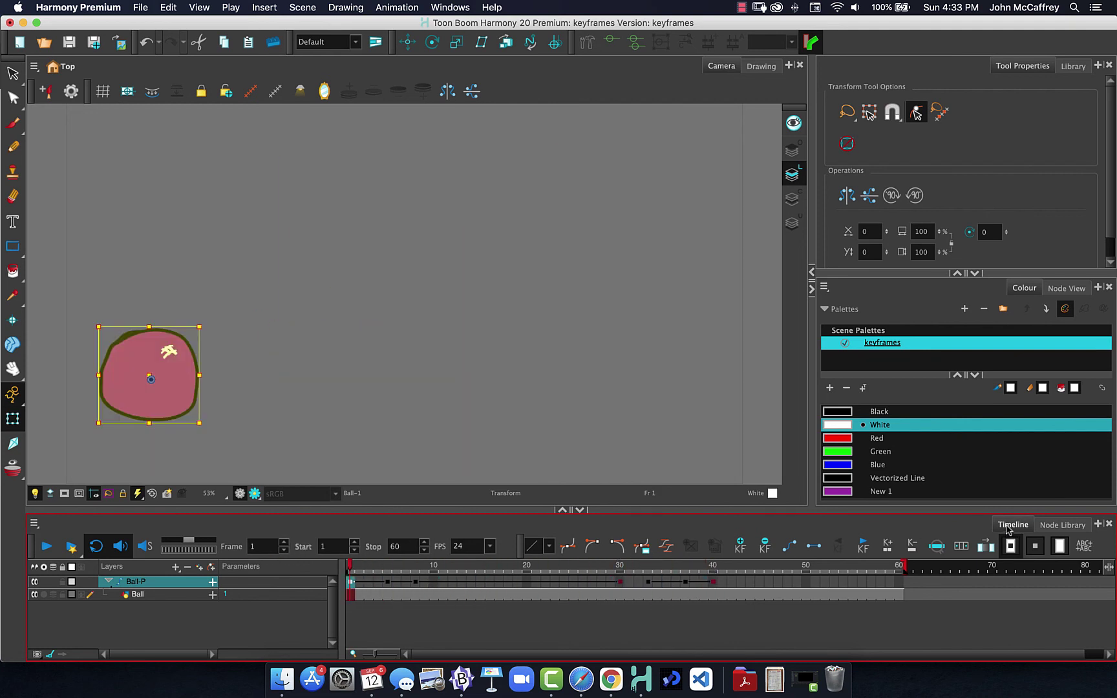
- Try deleting the Ball-P keyframe at frame 37, and undo the deletion
click(649, 585)
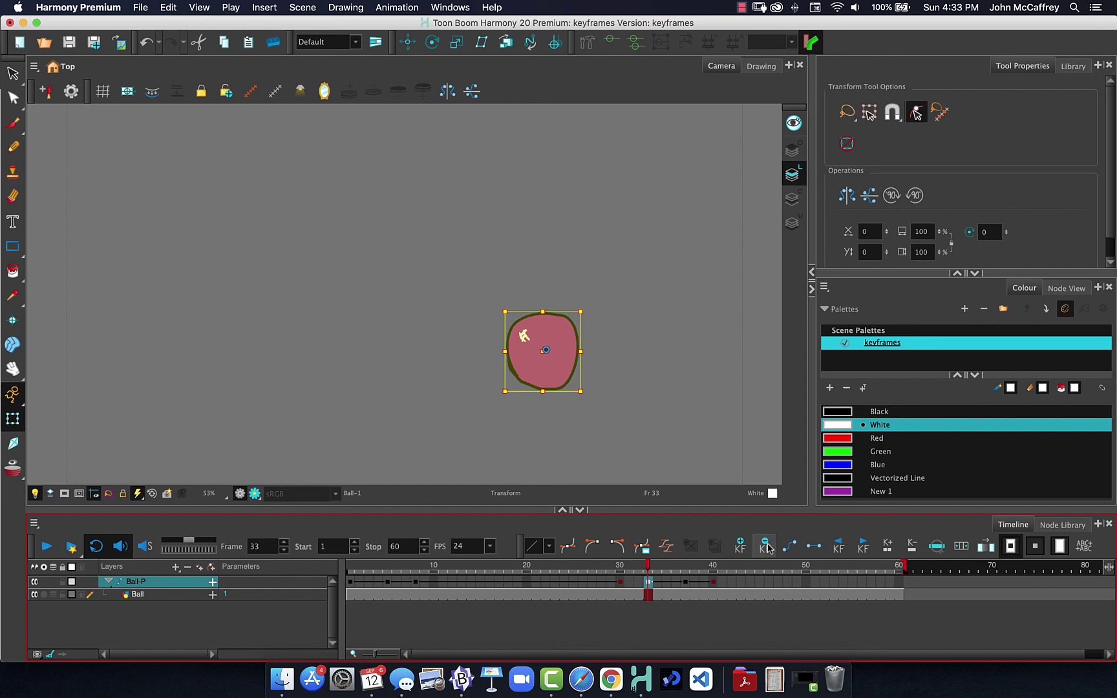
click(687, 584)
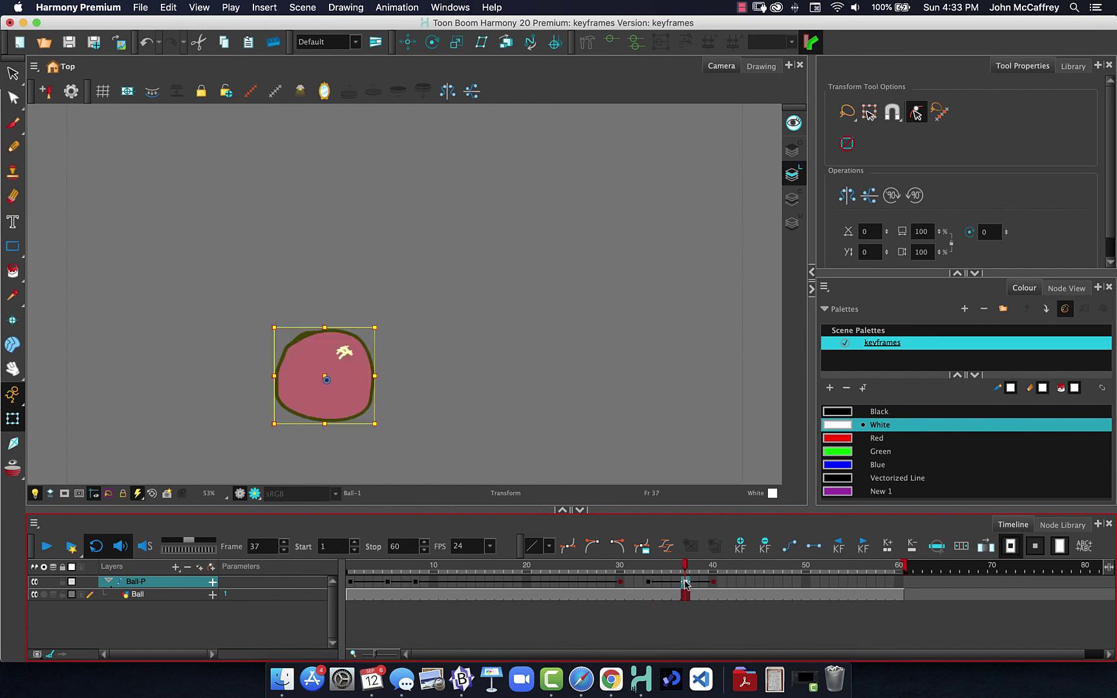
click(768, 547)
key(super+z)
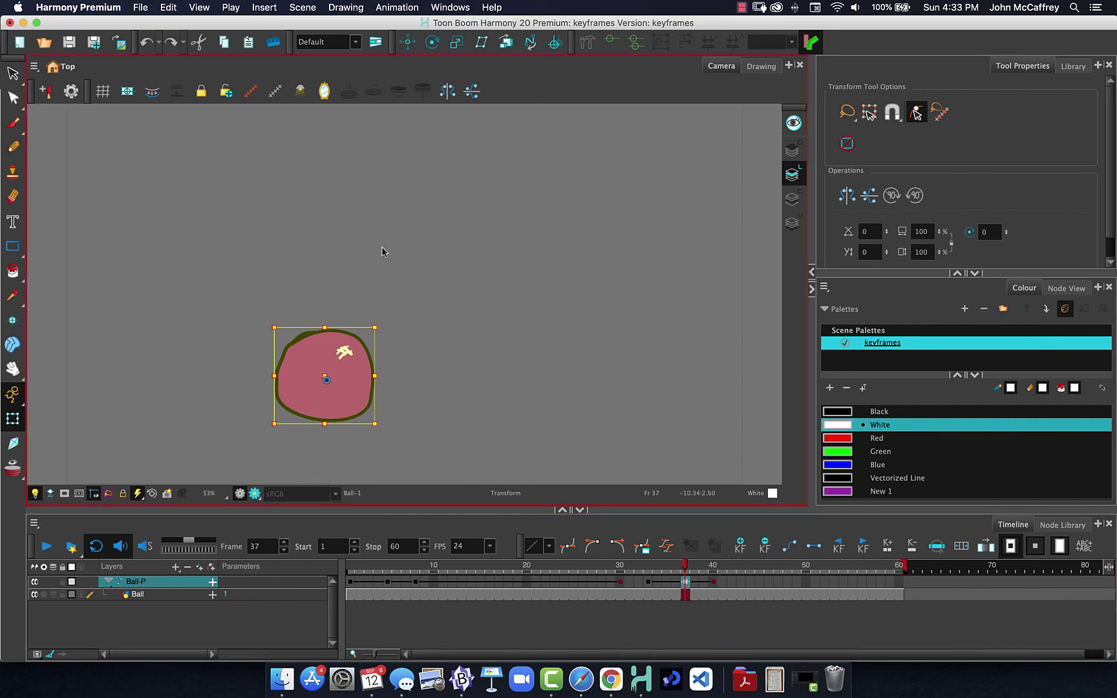
- Try deleting the selected ball directly in the camera view at frame 37, and undo the deletion
click(451, 380)
click(324, 371)
key(Delete)
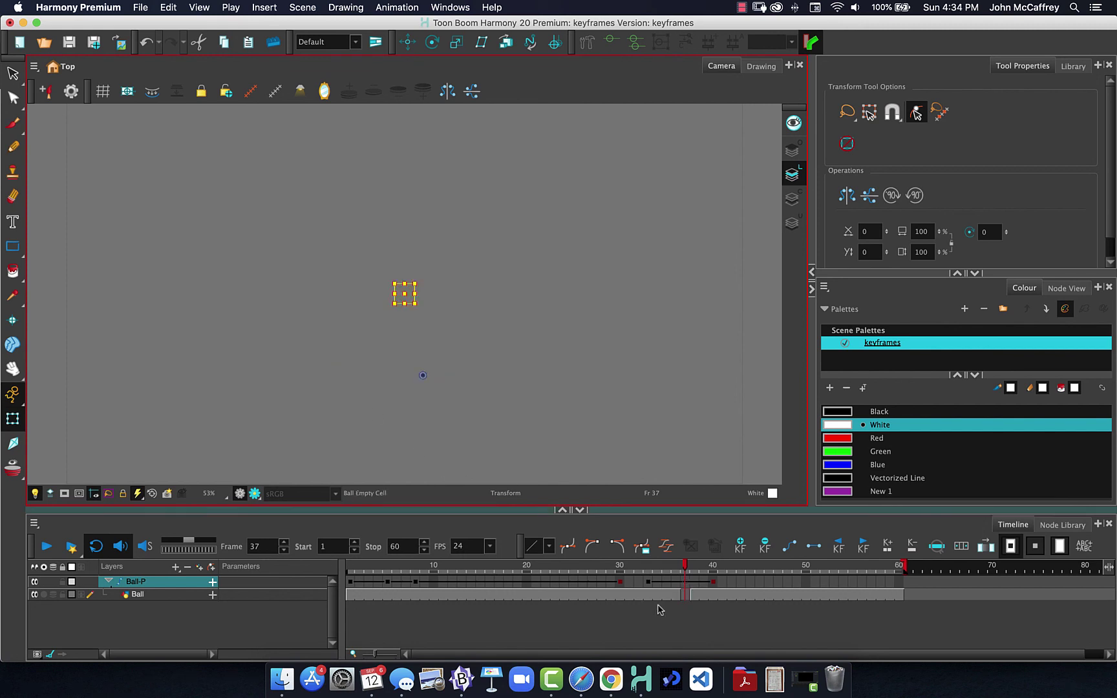
key(super+z)
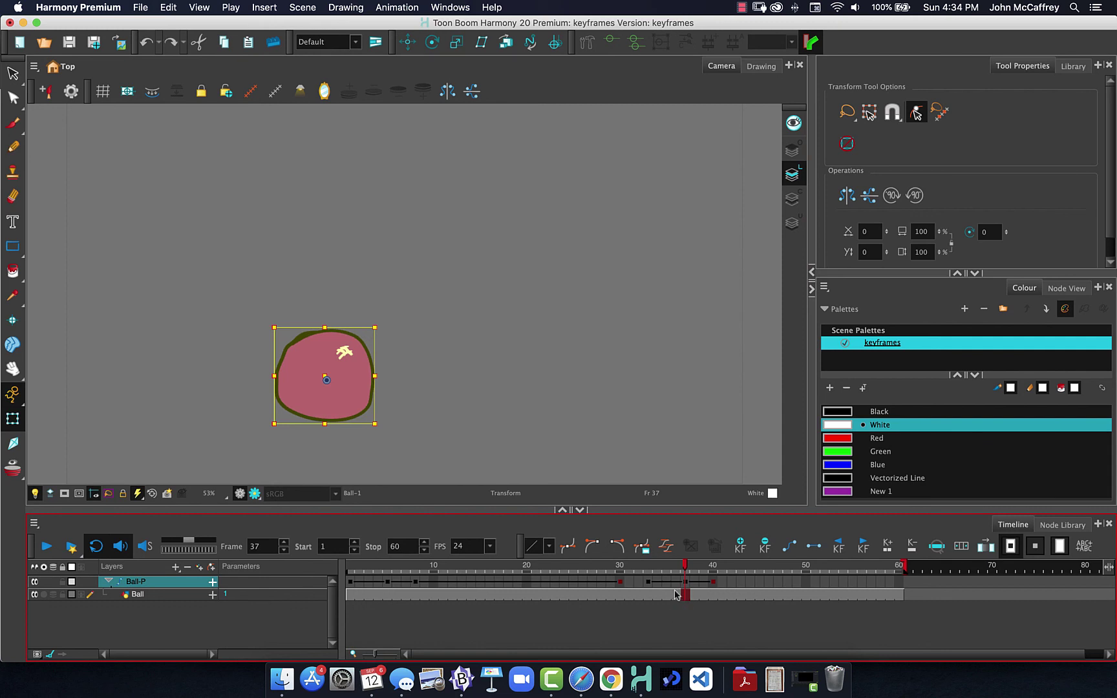
- Delete the Ball-P keyframe at frame 37 and scrub between frames 33 and 40 to review the motion
click(686, 582)
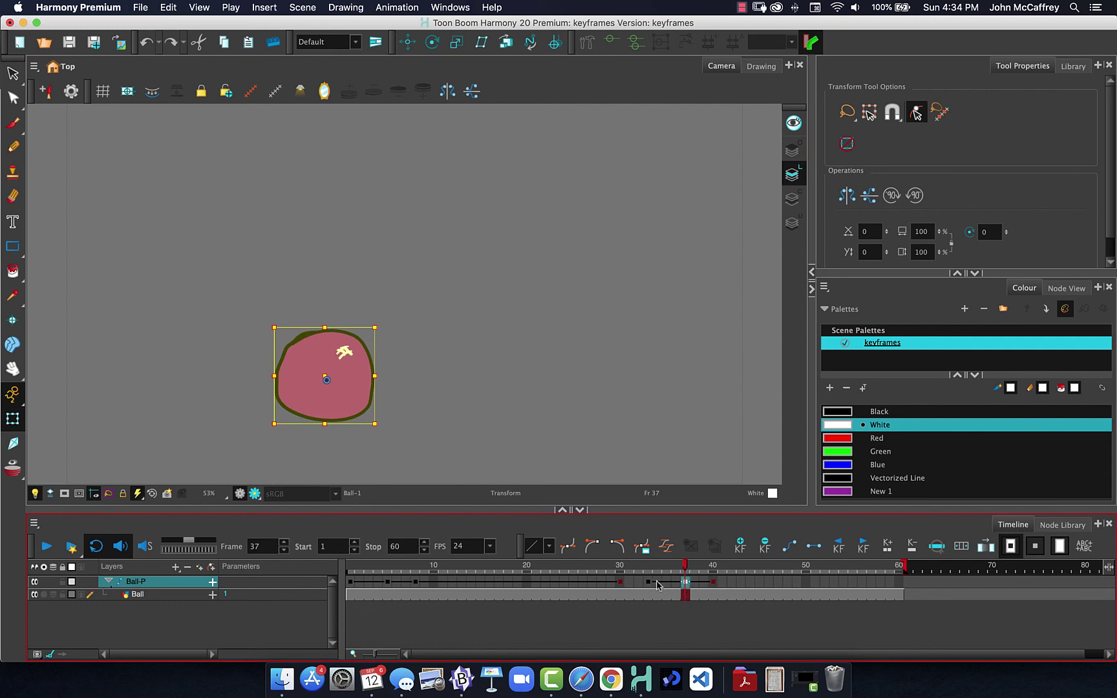
click(767, 581)
click(685, 580)
key(Delete)
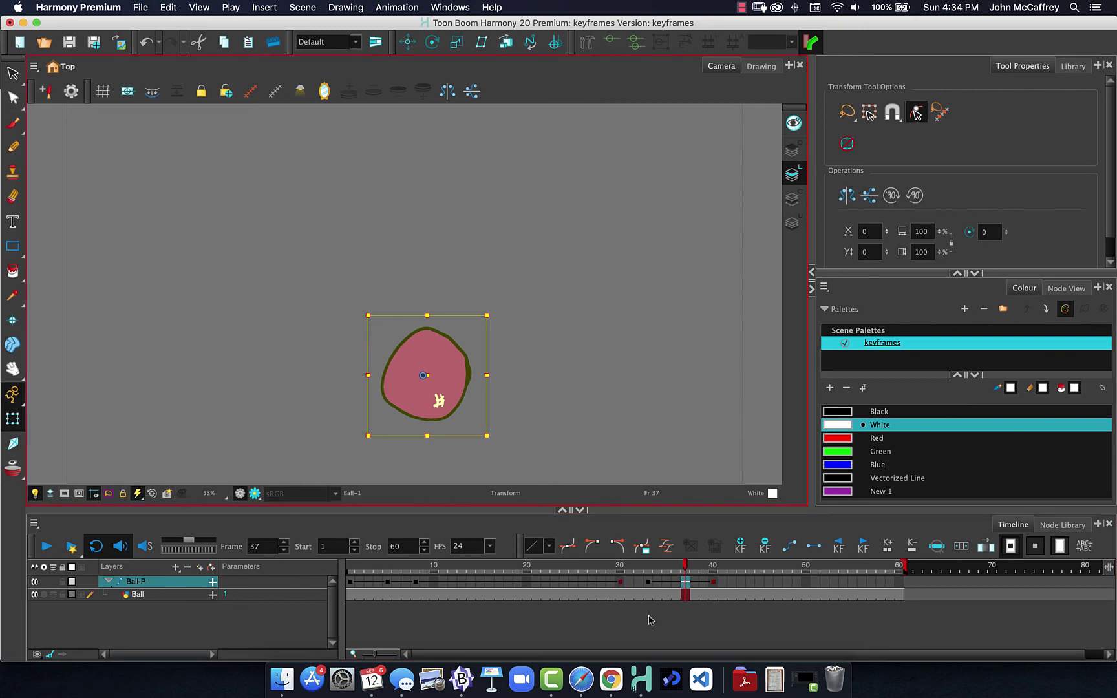
click(749, 581)
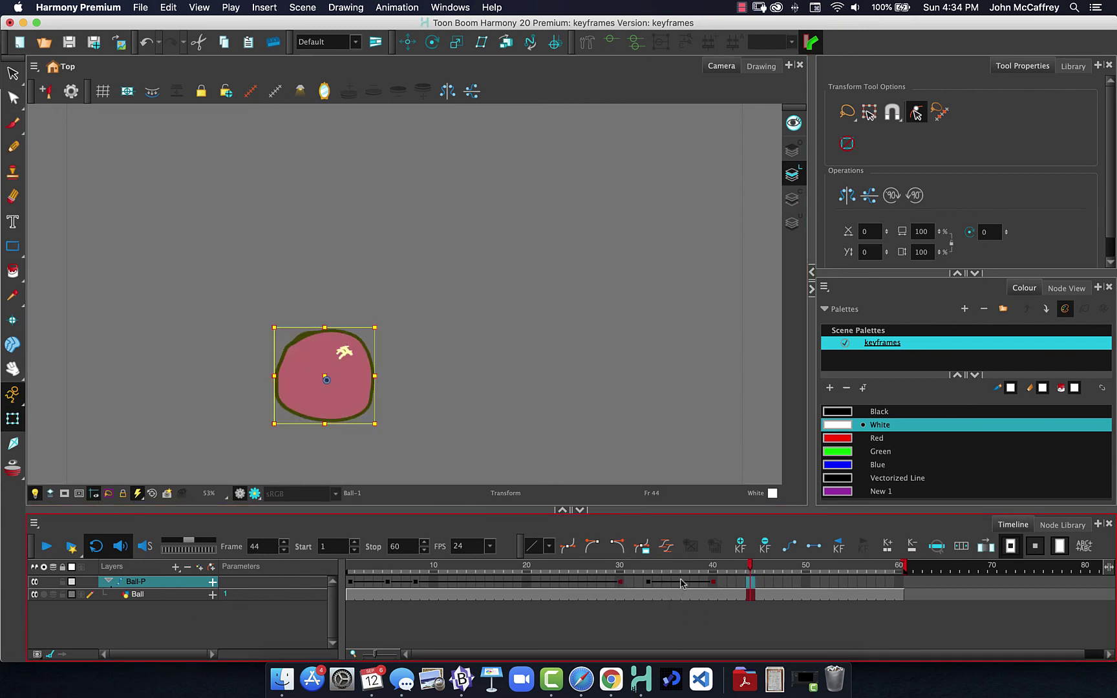
drag(660, 570, 679, 571)
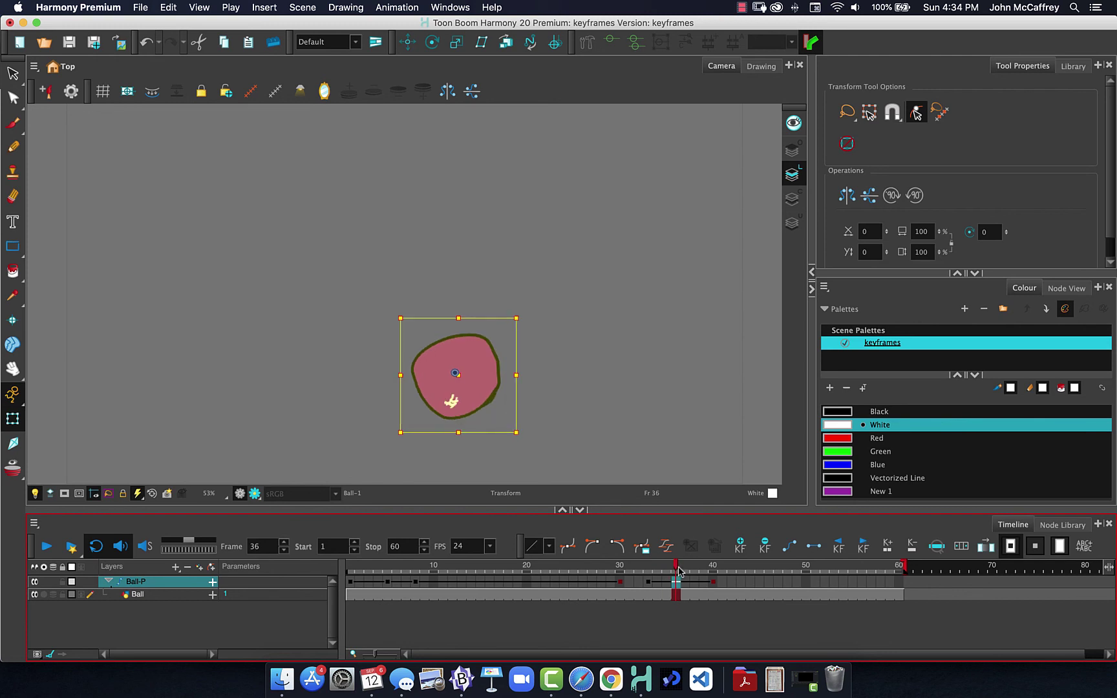